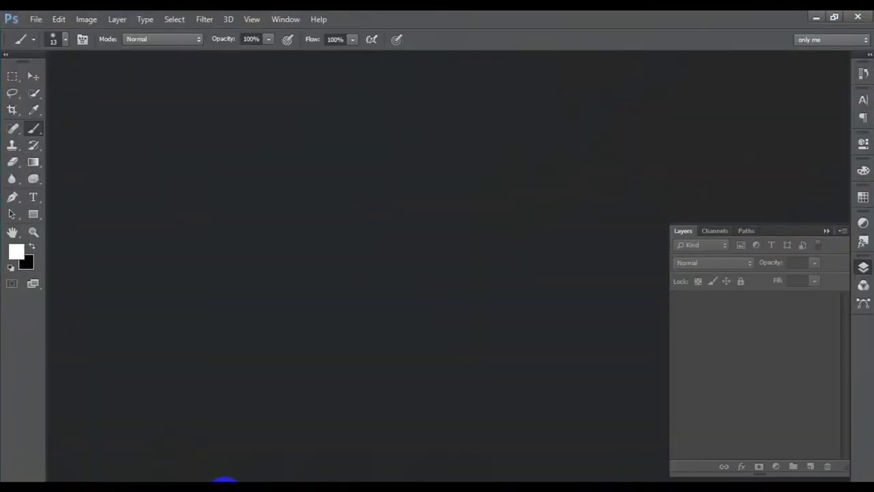
- Replace the Notepad note's text with 'Open picture' and minimize Notepad
{"action": "left_click", "coordinate": [225, 481]}
{"action": "left_click_drag", "start_coordinate": [270, 130], "coordinate": [146, 103]}
{"action": "key", "text": "BackSpace"}
{"action": "type", "text": "O"}
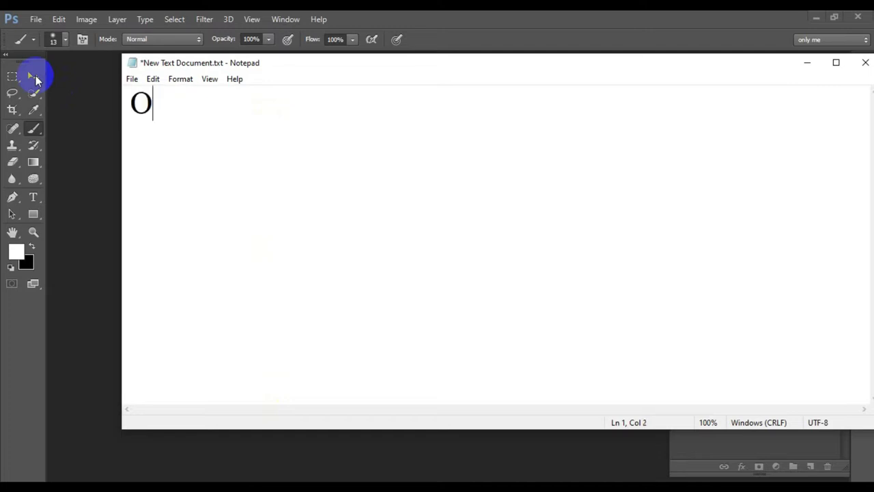
{"action": "type", "text": "pen "}
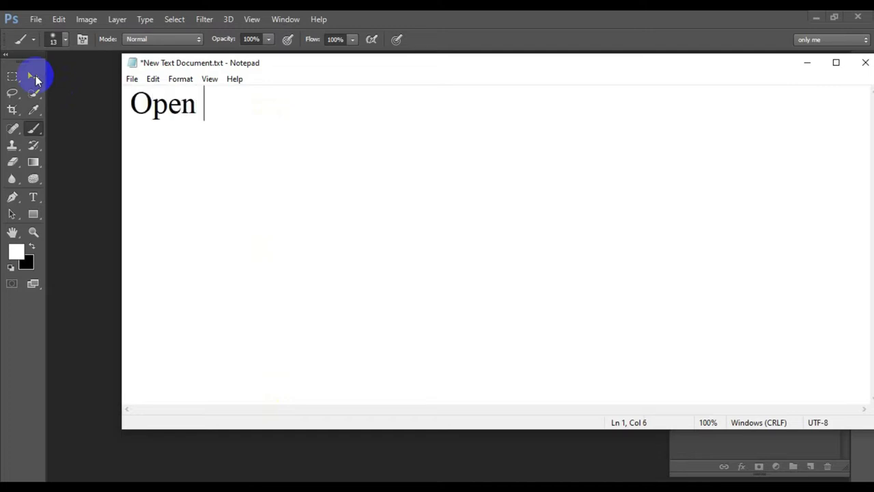
{"action": "type", "text": "picture"}
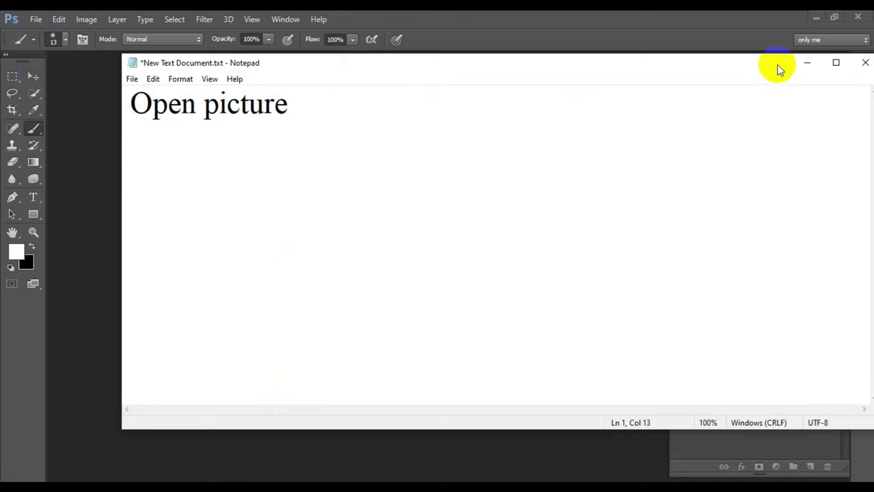
{"action": "left_click", "coordinate": [806, 64]}
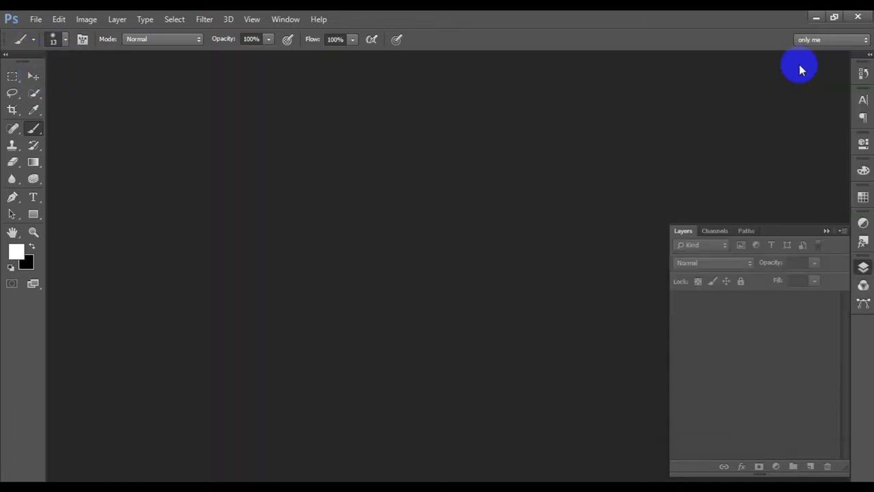
- Open andriyko-podilnyk-YDPc6C4y6PU-unsplash.jpg from PP1 as a docked tab and duplicate Background to Layer 1
{"action": "left_click", "coordinate": [34, 20]}
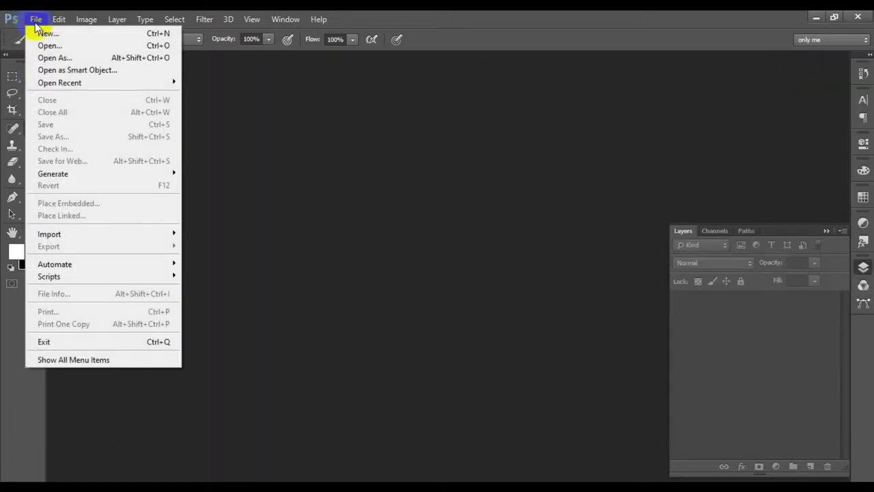
{"action": "left_click", "coordinate": [64, 46]}
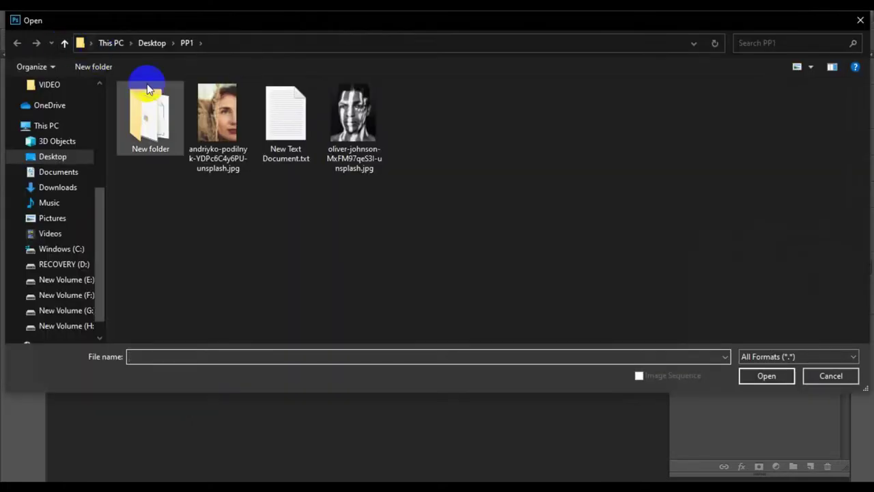
{"action": "double_click", "coordinate": [207, 128]}
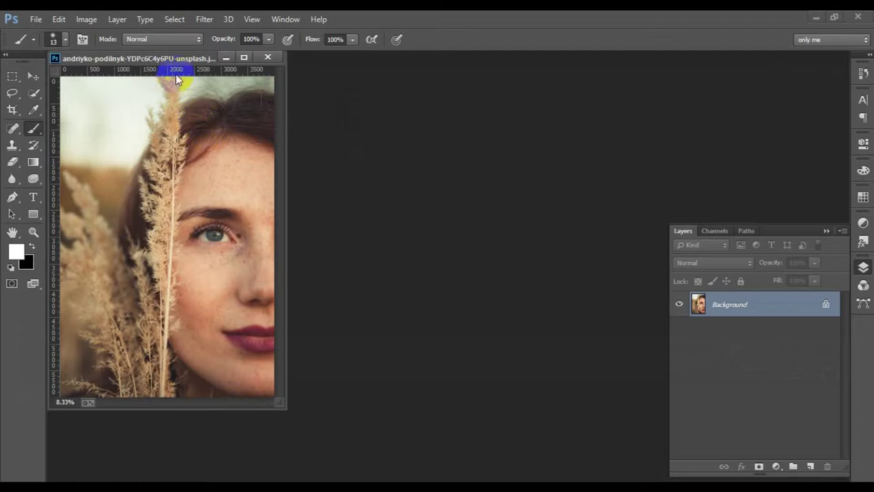
{"action": "left_click_drag", "start_coordinate": [172, 63], "coordinate": [202, 61]}
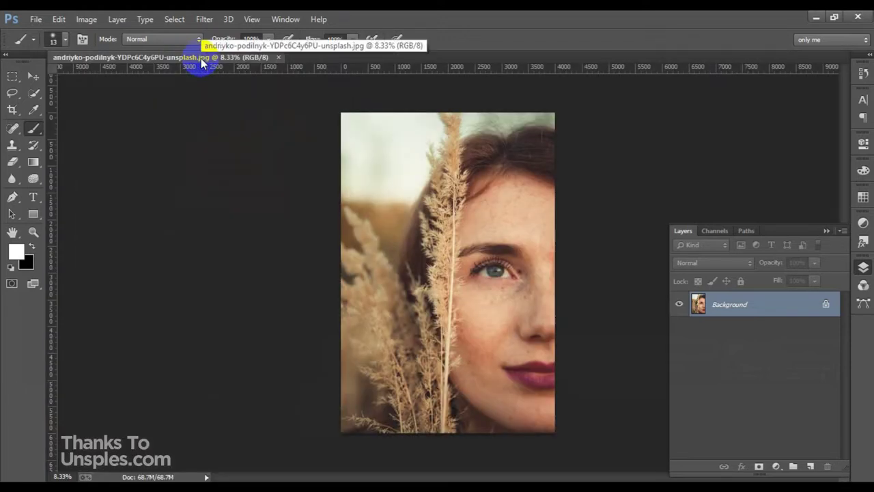
{"action": "key", "text": "ctrl+plus"}
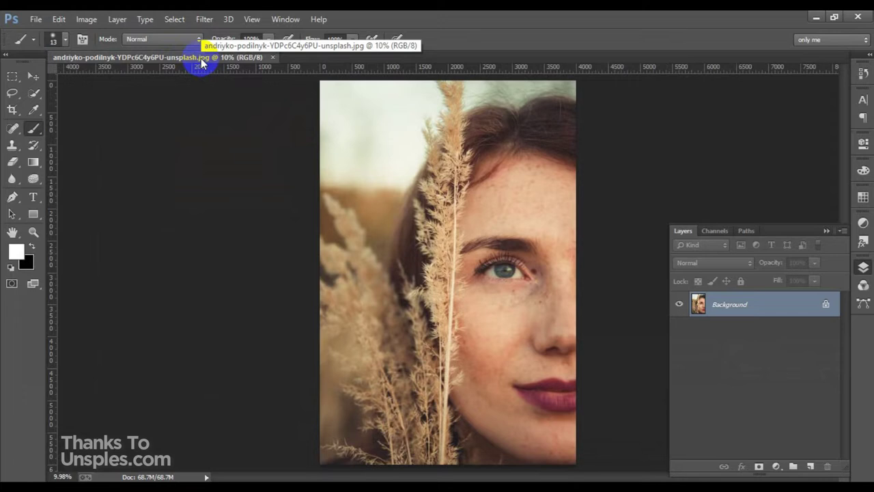
{"action": "key", "text": "ctrl+j"}
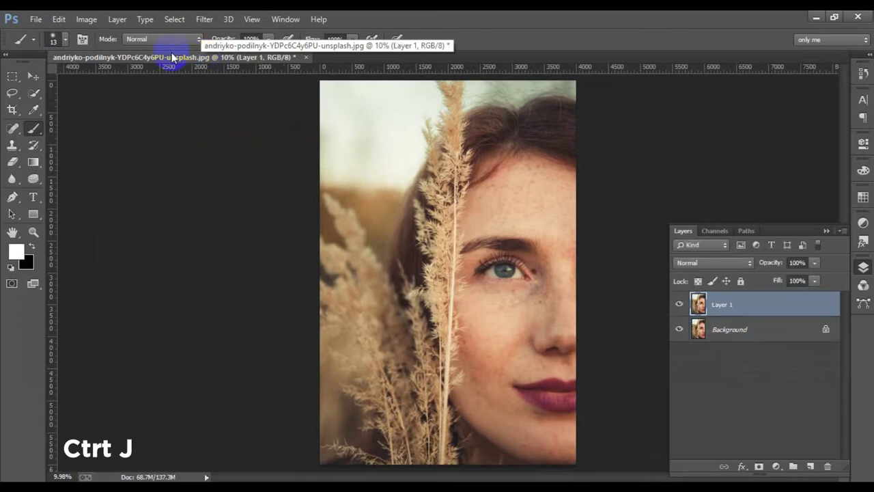
- Select the Content-Aware Spot Healing Brush and view the healing tools flyout
{"action": "left_click", "coordinate": [17, 130]}
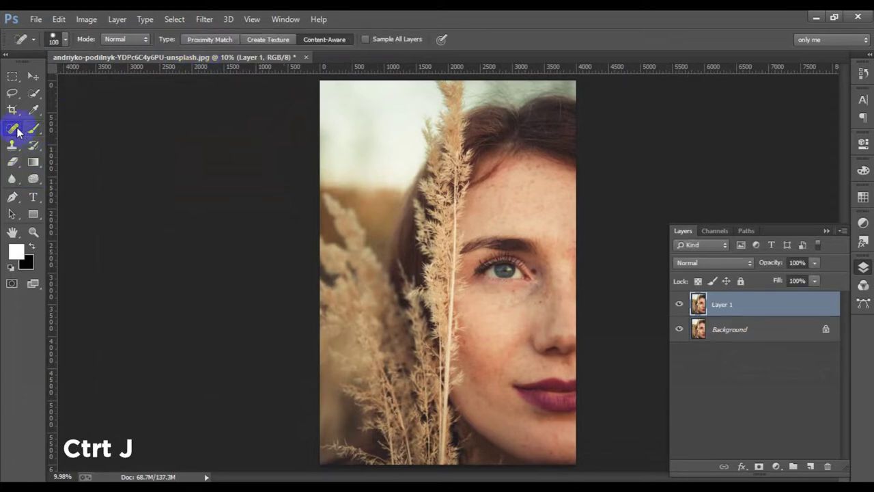
{"action": "right_click", "coordinate": [13, 132]}
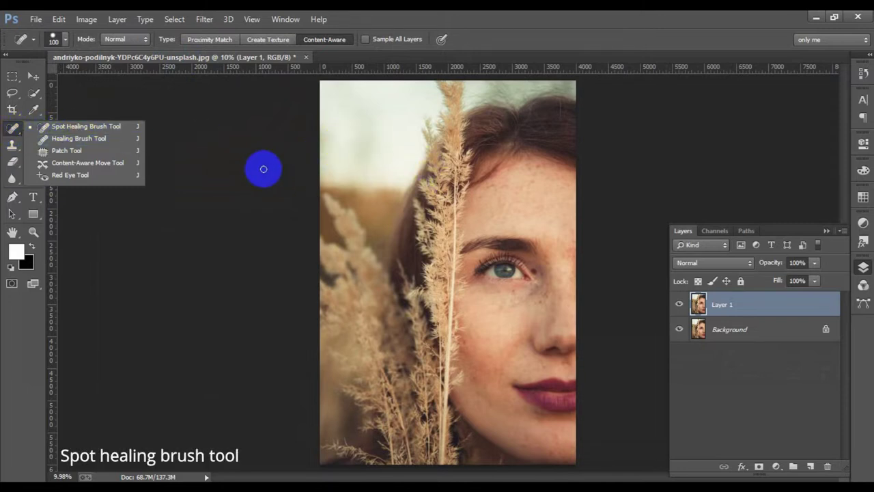
- Zoom to 50% on the forehead and heal the first few freckles and spots
{"action": "key", "text": "ctrl+plus"}
{"action": "key", "text": "ctrl+plus"}
{"action": "key", "text": "ctrl+plus"}
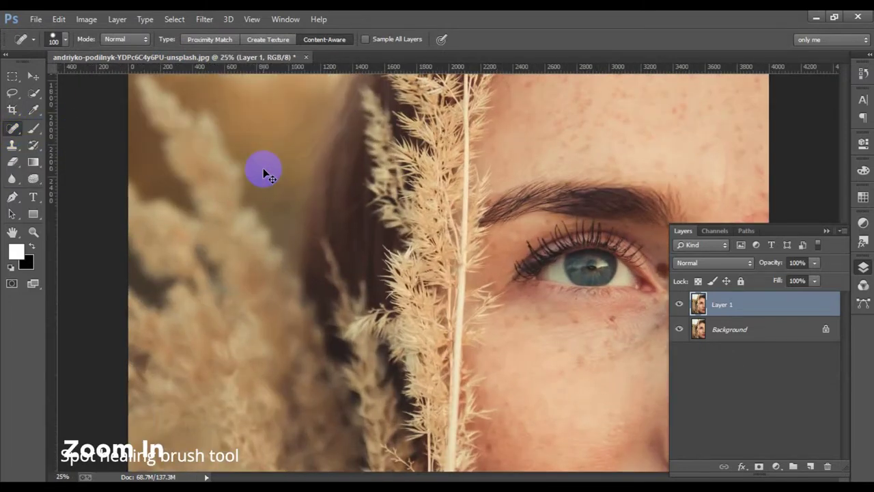
{"action": "left_click_drag", "start_coordinate": [359, 166], "coordinate": [236, 254]}
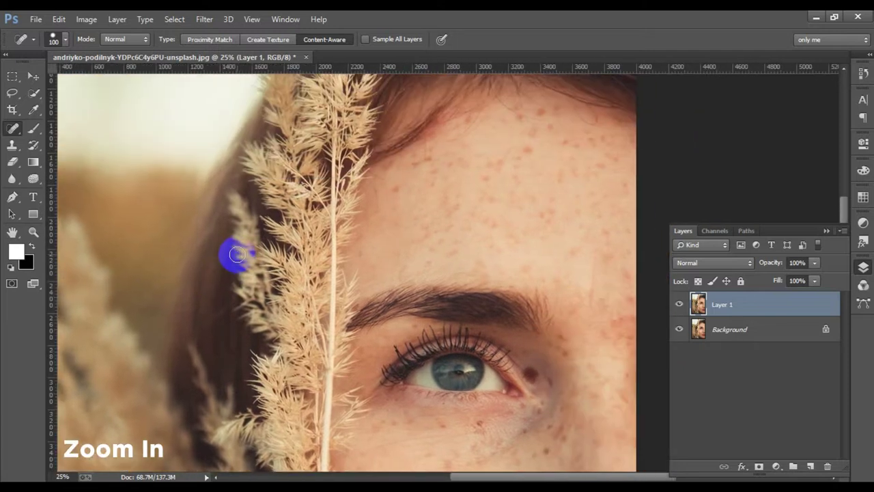
{"action": "key", "text": "ctrl+plus"}
{"action": "key", "text": "ctrl+plus"}
{"action": "mouse_move", "coordinate": [247, 245]}
{"action": "left_mouse_down"}
{"action": "mouse_move", "coordinate": [328, 293]}
{"action": "mouse_move", "coordinate": [314, 317]}
{"action": "left_mouse_up"}
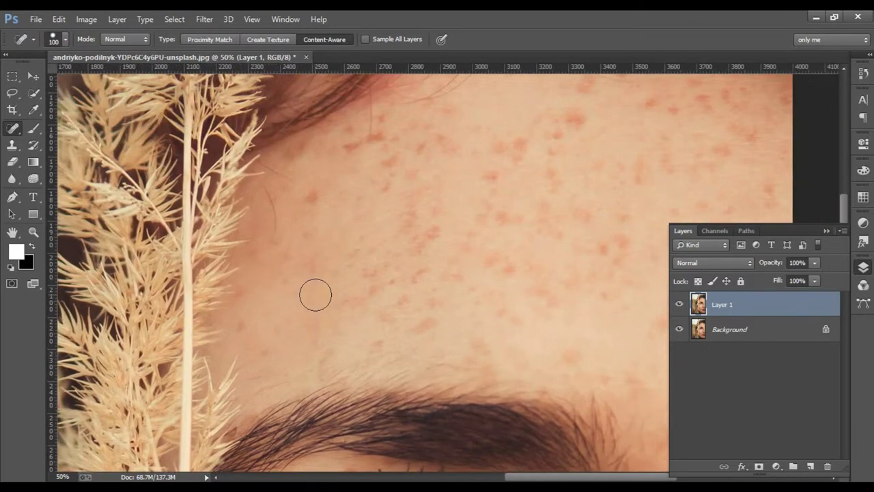
{"action": "left_click", "coordinate": [309, 205]}
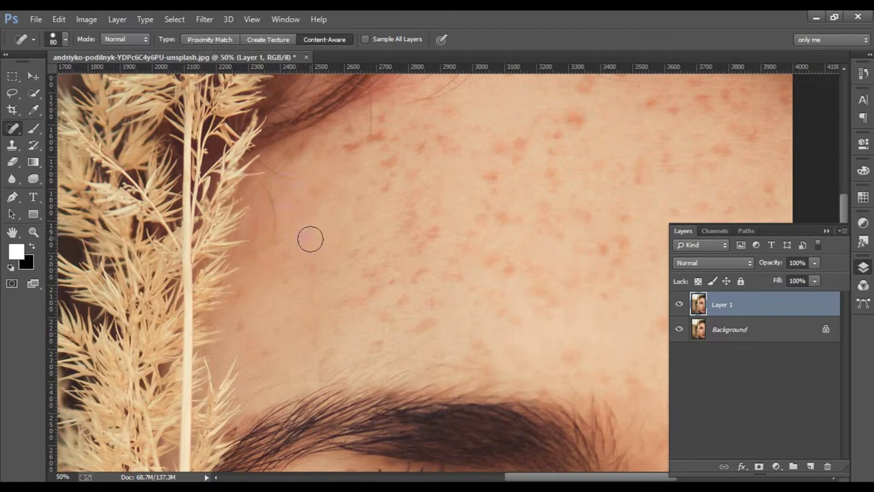
{"action": "left_click", "coordinate": [289, 249]}
{"action": "left_click", "coordinate": [247, 328]}
{"action": "left_click", "coordinate": [268, 350]}
{"action": "left_click", "coordinate": [323, 315]}
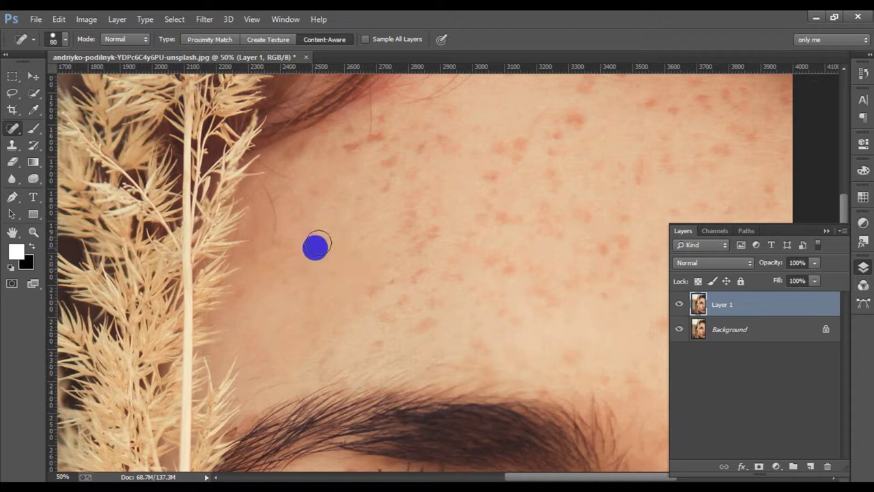
- Heal freckles near the hairline and across the upper and lower forehead
{"action": "left_click", "coordinate": [386, 181]}
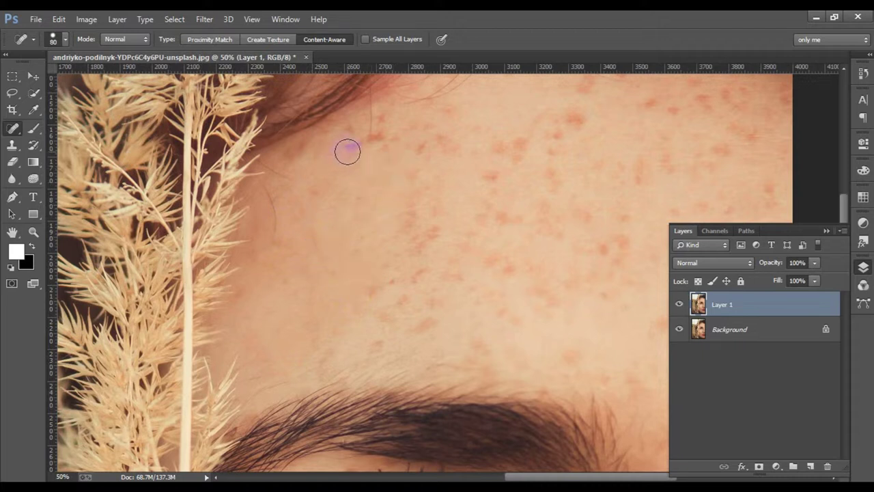
{"action": "left_click", "coordinate": [377, 143]}
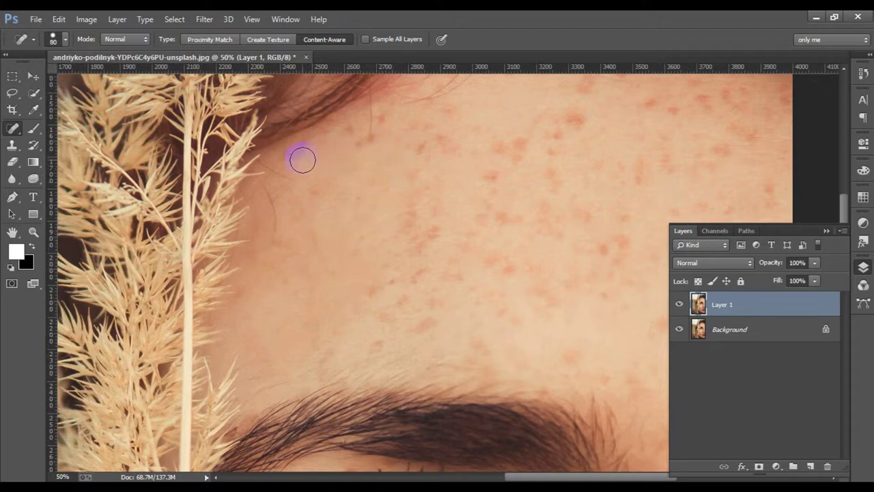
{"action": "left_click", "coordinate": [371, 148]}
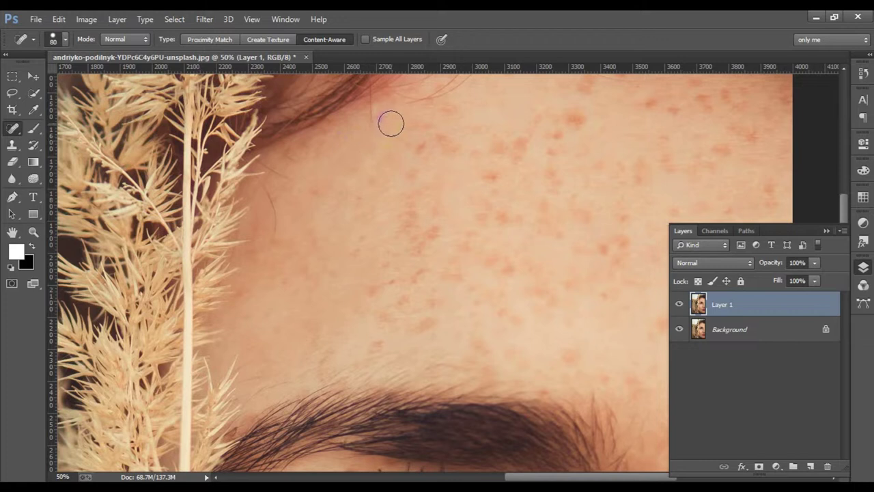
{"action": "left_click_drag", "start_coordinate": [390, 123], "coordinate": [416, 143]}
{"action": "left_click", "coordinate": [423, 132]}
{"action": "left_click", "coordinate": [404, 201]}
{"action": "left_click", "coordinate": [431, 234]}
{"action": "left_click", "coordinate": [432, 209]}
{"action": "left_click", "coordinate": [402, 230]}
{"action": "left_click", "coordinate": [394, 271]}
{"action": "left_click", "coordinate": [412, 273]}
- Heal more spots above the eyebrow and across the mid-forehead
{"action": "left_click_drag", "start_coordinate": [415, 293], "coordinate": [390, 318]}
{"action": "left_click", "coordinate": [423, 324]}
{"action": "left_click", "coordinate": [451, 260]}
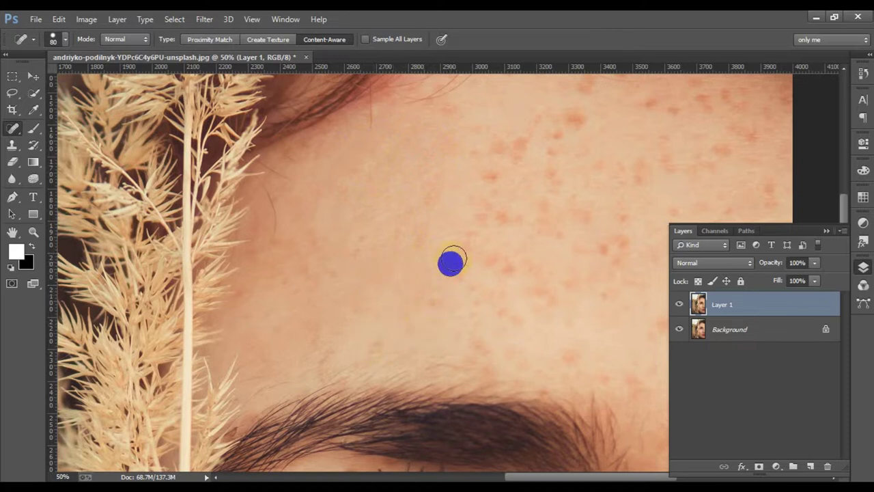
{"action": "left_click", "coordinate": [374, 342]}
{"action": "left_click", "coordinate": [324, 363]}
{"action": "left_click", "coordinate": [293, 257]}
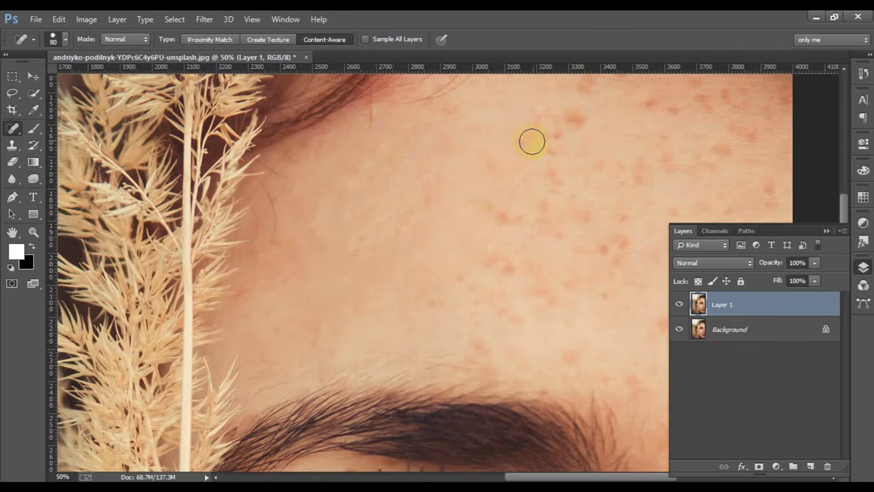
{"action": "left_click", "coordinate": [493, 159]}
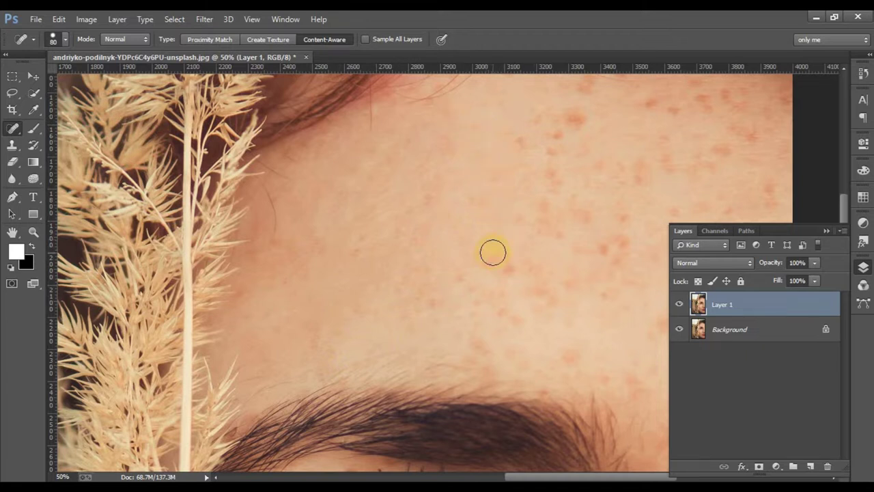
{"action": "scroll", "coordinate": [483, 393], "scroll_direction": "right", "scroll_amount": 3}
{"action": "left_click", "coordinate": [425, 316]}
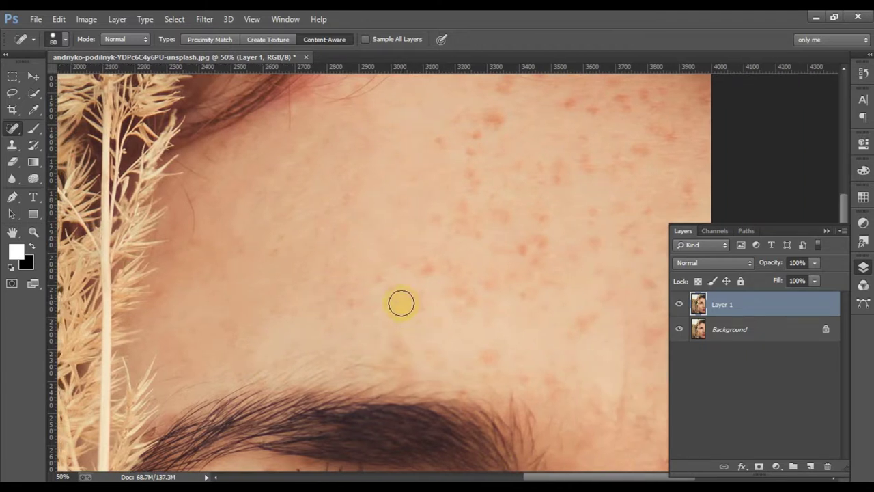
{"action": "left_click", "coordinate": [384, 280]}
- Reselect the Spot Healing Brush and show the healing tools flyout
{"action": "left_click", "coordinate": [99, 217]}
{"action": "left_click", "coordinate": [13, 145]}
{"action": "left_click", "coordinate": [158, 154]}
{"action": "left_click", "coordinate": [12, 127]}
{"action": "right_click", "coordinate": [14, 133]}
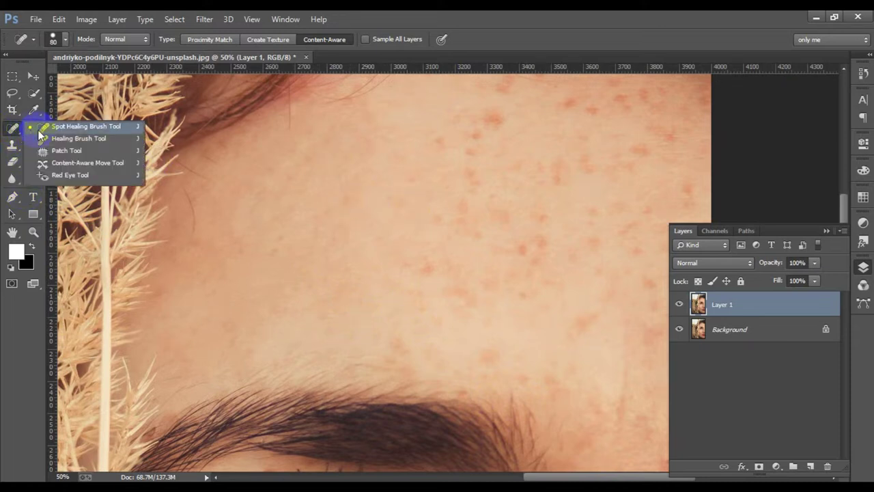
- Patch the first freckled forehead areas below the hairline with clean skin using the Patch tool
{"action": "left_click", "coordinate": [84, 150]}
{"action": "left_click_drag", "start_coordinate": [423, 199], "coordinate": [360, 220]}
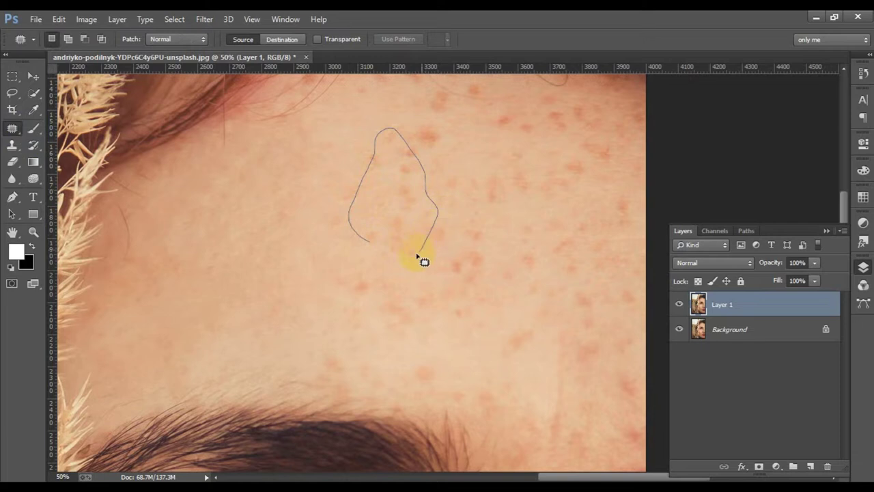
{"action": "mouse_move", "coordinate": [383, 243]}
{"action": "left_mouse_down"}
{"action": "mouse_move", "coordinate": [276, 270]}
{"action": "mouse_move", "coordinate": [250, 287]}
{"action": "left_mouse_up"}
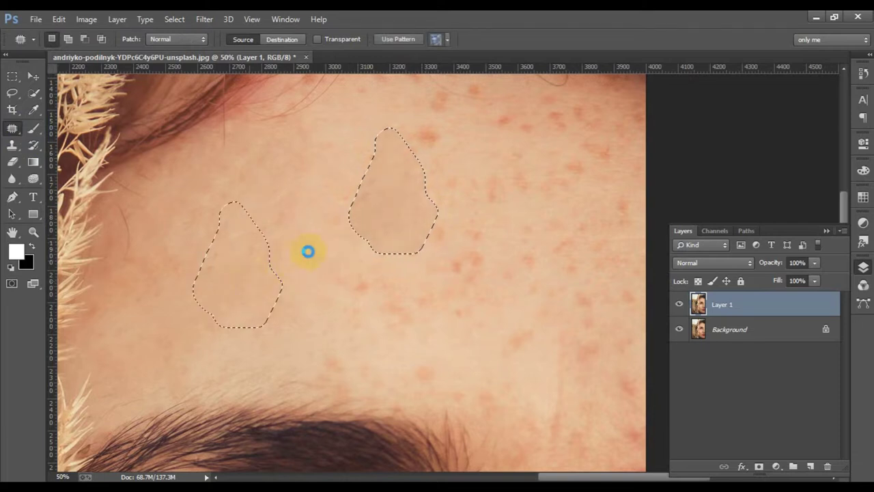
{"action": "key", "text": "ctrl+d"}
{"action": "left_click_drag", "start_coordinate": [425, 207], "coordinate": [400, 254]}
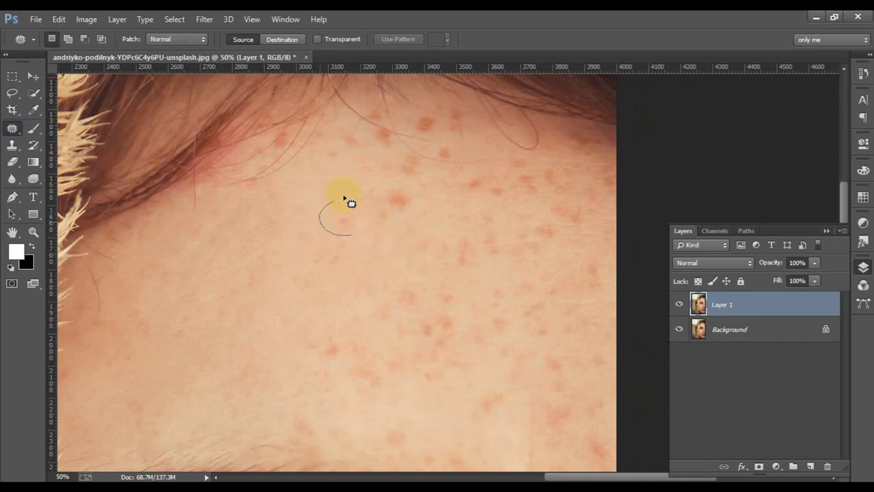
{"action": "left_click_drag", "start_coordinate": [355, 242], "coordinate": [362, 240]}
{"action": "mouse_move", "coordinate": [391, 222]}
{"action": "left_mouse_down"}
{"action": "mouse_move", "coordinate": [256, 318]}
{"action": "mouse_move", "coordinate": [284, 293]}
{"action": "mouse_move", "coordinate": [345, 271]}
{"action": "mouse_move", "coordinate": [296, 289]}
{"action": "left_mouse_up"}
{"action": "key", "text": "ctrl+d"}
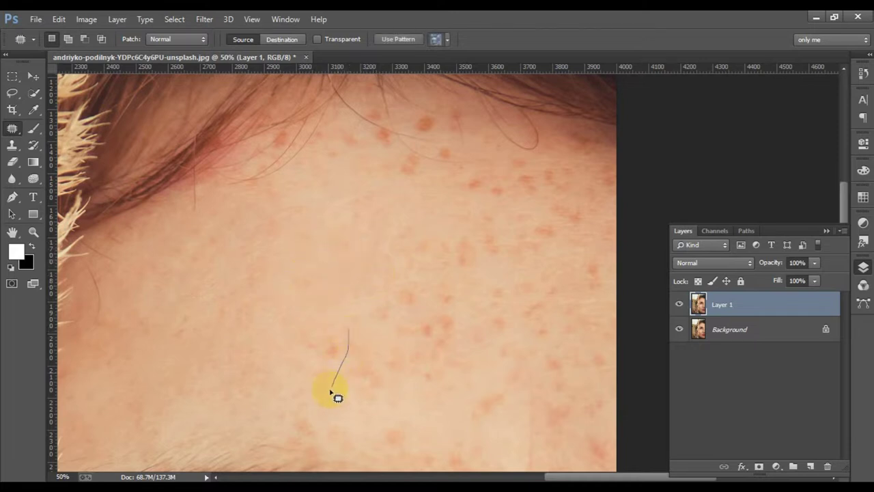
- Patch more freckled areas, including spots on the right of the forehead, with clean skin
{"action": "left_click_drag", "start_coordinate": [287, 375], "coordinate": [347, 330]}
{"action": "mouse_move", "coordinate": [329, 360]}
{"action": "left_mouse_down"}
{"action": "mouse_move", "coordinate": [295, 310]}
{"action": "mouse_move", "coordinate": [263, 320]}
{"action": "left_mouse_up"}
{"action": "mouse_move", "coordinate": [306, 296]}
{"action": "left_mouse_down"}
{"action": "mouse_move", "coordinate": [325, 282]}
{"action": "mouse_move", "coordinate": [308, 295]}
{"action": "left_mouse_up"}
{"action": "left_click_drag", "start_coordinate": [315, 259], "coordinate": [256, 327]}
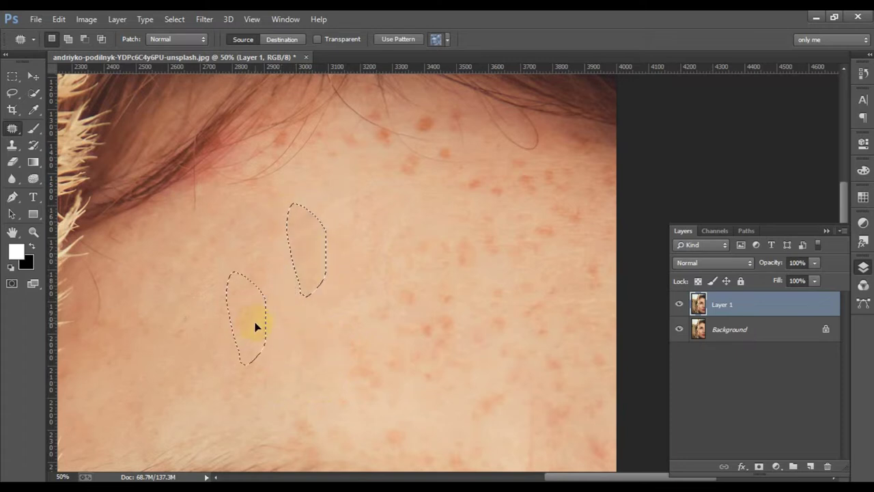
{"action": "left_click", "coordinate": [317, 292]}
{"action": "left_click_drag", "start_coordinate": [424, 264], "coordinate": [396, 270]}
{"action": "left_click_drag", "start_coordinate": [392, 323], "coordinate": [273, 322]}
{"action": "left_click", "coordinate": [429, 336]}
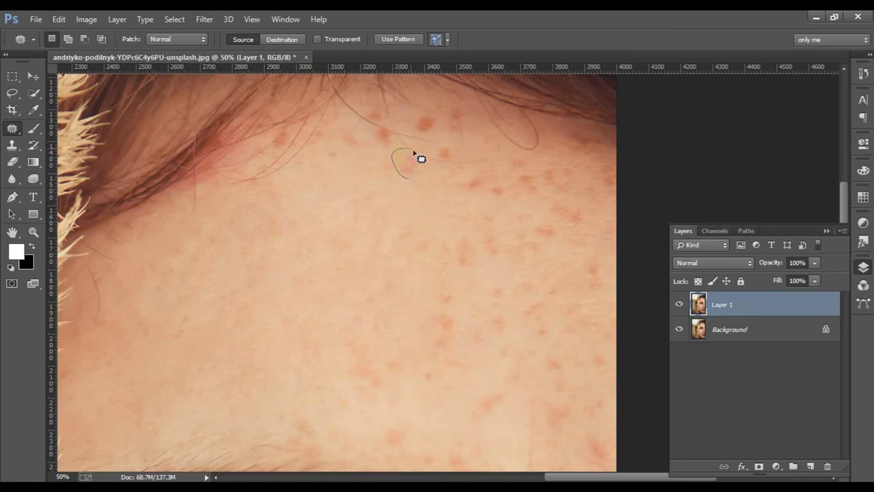
- Patch further spot clusters on the upper right forehead with skin from below-left
{"action": "left_click_drag", "start_coordinate": [553, 232], "coordinate": [400, 214]}
{"action": "mouse_move", "coordinate": [433, 302]}
{"action": "left_mouse_down"}
{"action": "mouse_move", "coordinate": [290, 322]}
{"action": "mouse_move", "coordinate": [320, 343]}
{"action": "left_mouse_up"}
{"action": "left_click", "coordinate": [322, 295]}
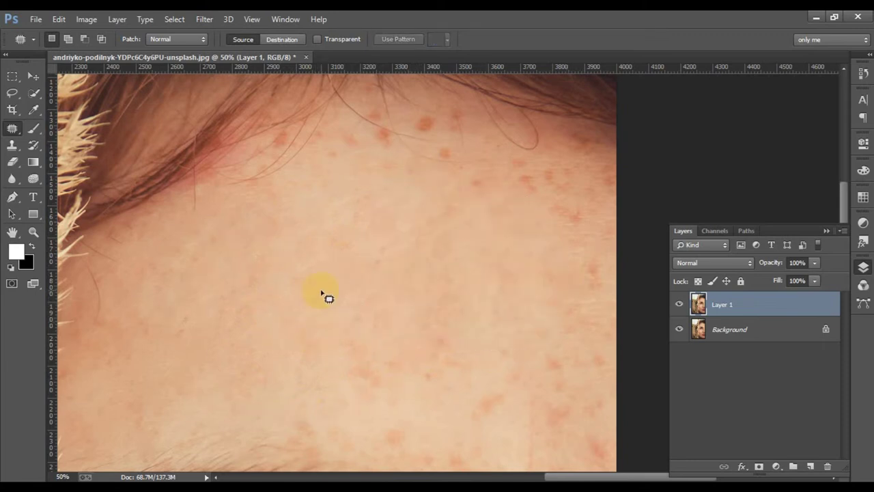
{"action": "left_click_drag", "start_coordinate": [386, 390], "coordinate": [367, 339]}
{"action": "left_click_drag", "start_coordinate": [429, 425], "coordinate": [430, 424]}
{"action": "left_click_drag", "start_coordinate": [449, 378], "coordinate": [381, 268]}
{"action": "left_click_drag", "start_coordinate": [498, 198], "coordinate": [457, 191]}
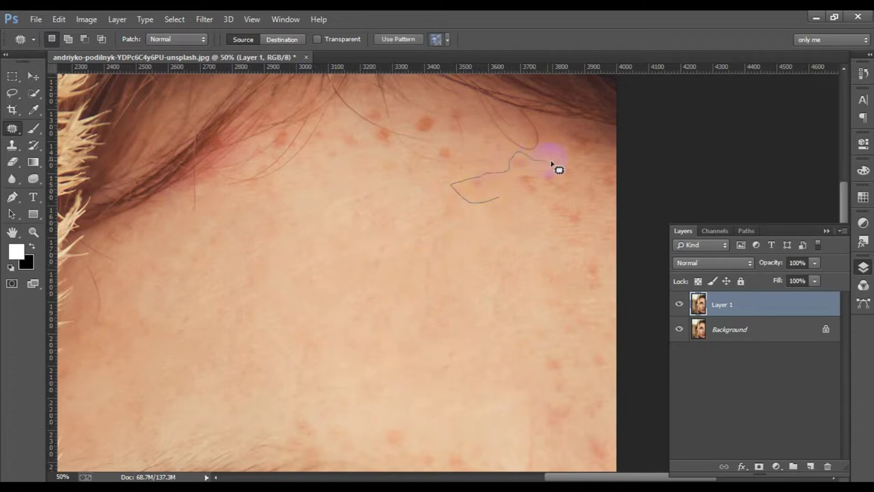
{"action": "left_click_drag", "start_coordinate": [491, 213], "coordinate": [491, 214]}
{"action": "mouse_move", "coordinate": [539, 191]}
{"action": "left_mouse_down"}
{"action": "mouse_move", "coordinate": [365, 273]}
{"action": "mouse_move", "coordinate": [444, 262]}
{"action": "mouse_move", "coordinate": [371, 181]}
{"action": "left_mouse_up"}
{"action": "left_click", "coordinate": [437, 257]}
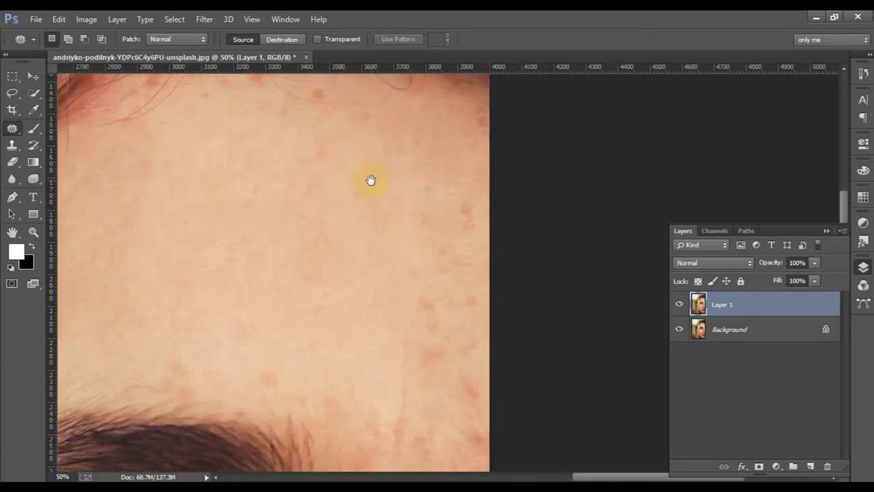
- Patch the remaining forehead spots near the right image edge and deselect
{"action": "mouse_move", "coordinate": [400, 324]}
{"action": "left_mouse_down"}
{"action": "mouse_move", "coordinate": [456, 128]}
{"action": "mouse_move", "coordinate": [402, 363]}
{"action": "left_mouse_up"}
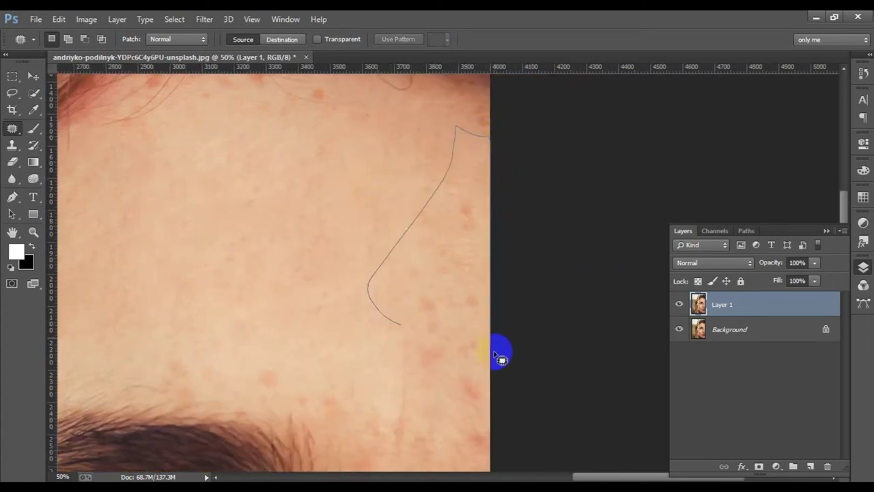
{"action": "left_click_drag", "start_coordinate": [428, 291], "coordinate": [242, 267]}
{"action": "left_click", "coordinate": [442, 404]}
{"action": "mouse_move", "coordinate": [473, 379]}
{"action": "left_mouse_down"}
{"action": "mouse_move", "coordinate": [474, 413]}
{"action": "mouse_move", "coordinate": [400, 325]}
{"action": "left_mouse_up"}
{"action": "left_click", "coordinate": [474, 445]}
{"action": "mouse_move", "coordinate": [474, 444]}
{"action": "left_mouse_down"}
{"action": "mouse_move", "coordinate": [475, 415]}
{"action": "mouse_move", "coordinate": [478, 441]}
{"action": "left_mouse_up"}
{"action": "left_click_drag", "start_coordinate": [383, 313], "coordinate": [457, 282]}
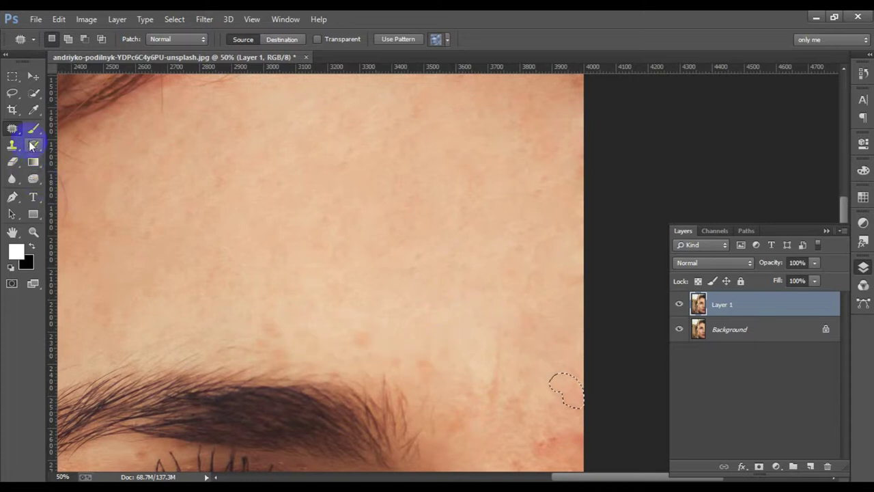
{"action": "left_click", "coordinate": [122, 196]}
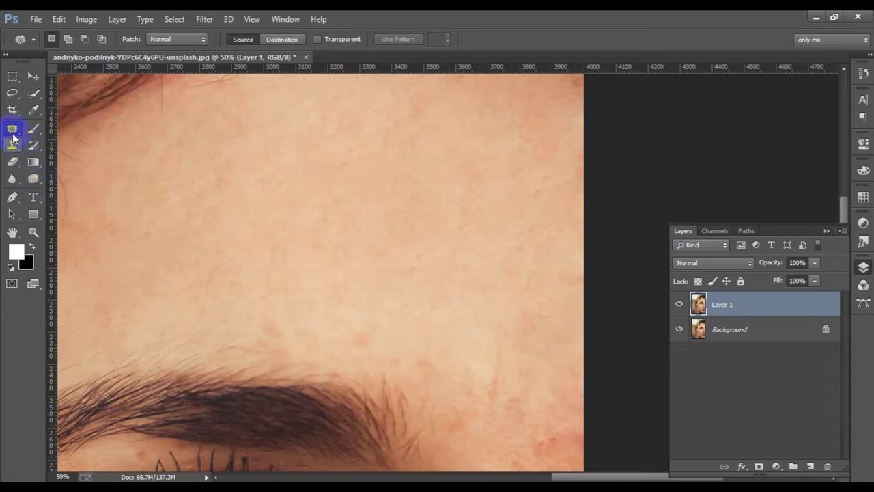
- Switch to the Spot Healing Brush and heal the forehead spot and the blemishes near the brow
{"action": "right_click", "coordinate": [14, 133]}
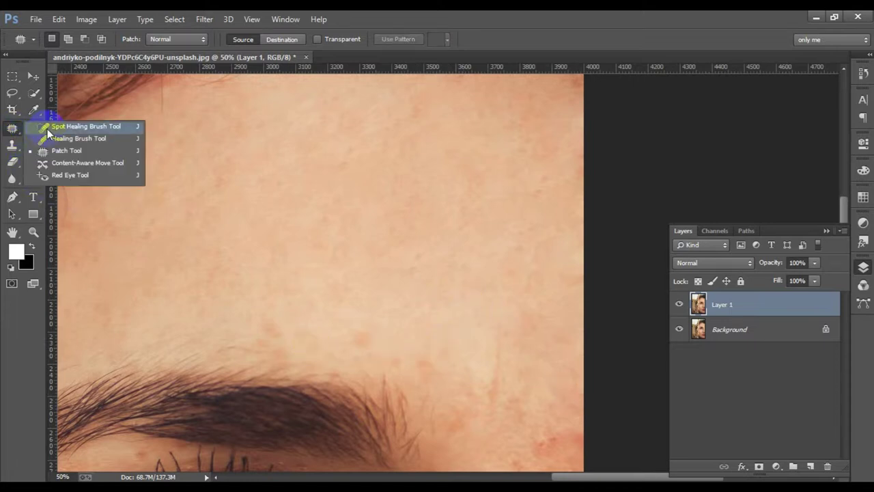
{"action": "left_click", "coordinate": [75, 126]}
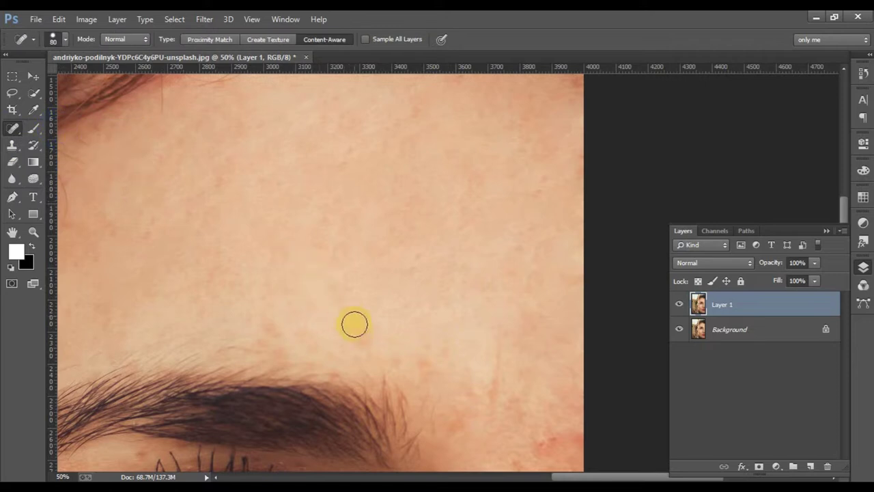
{"action": "left_click", "coordinate": [359, 340]}
{"action": "mouse_move", "coordinate": [339, 230]}
{"action": "left_mouse_down"}
{"action": "mouse_move", "coordinate": [323, 213]}
{"action": "mouse_move", "coordinate": [271, 196]}
{"action": "left_mouse_up"}
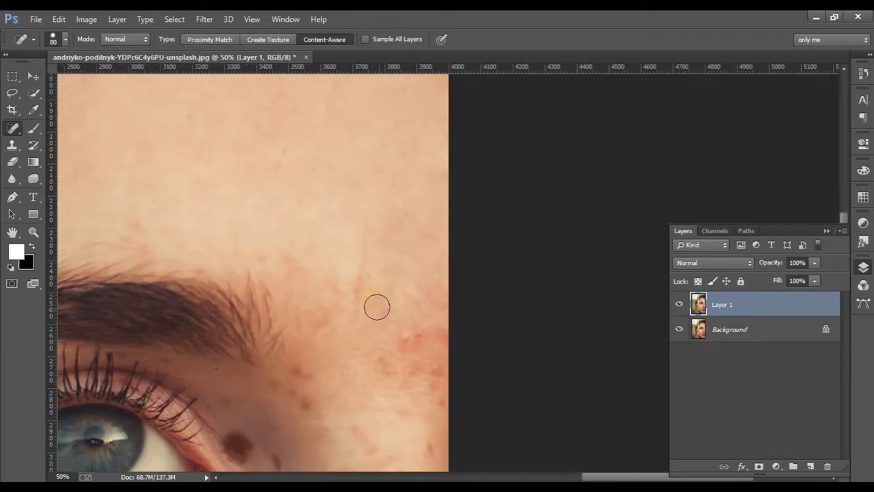
{"action": "left_click", "coordinate": [410, 336]}
{"action": "left_click", "coordinate": [383, 359]}
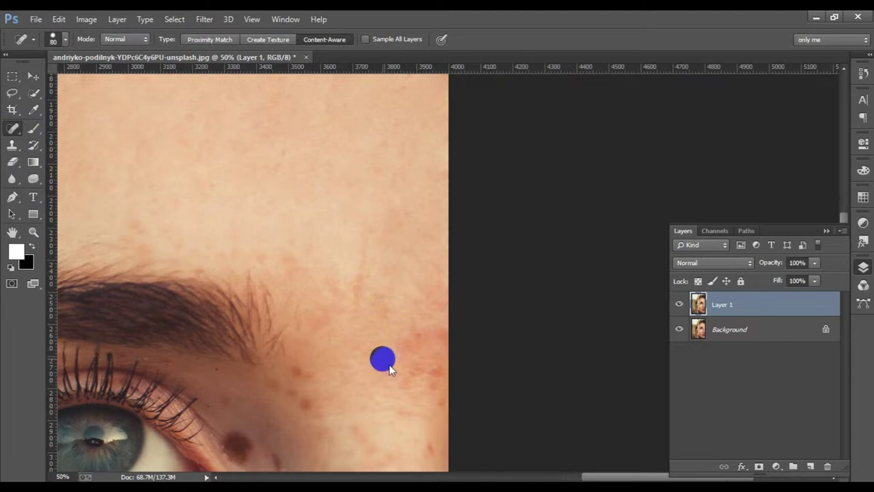
{"action": "left_click", "coordinate": [437, 404]}
{"action": "left_click", "coordinate": [430, 391]}
- Heal the blemishes beside the brow and eye, plus the temple and forehead spots
{"action": "left_click_drag", "start_coordinate": [302, 405], "coordinate": [290, 398]}
{"action": "left_click", "coordinate": [271, 387]}
{"action": "left_click", "coordinate": [297, 370]}
{"action": "left_click", "coordinate": [280, 405]}
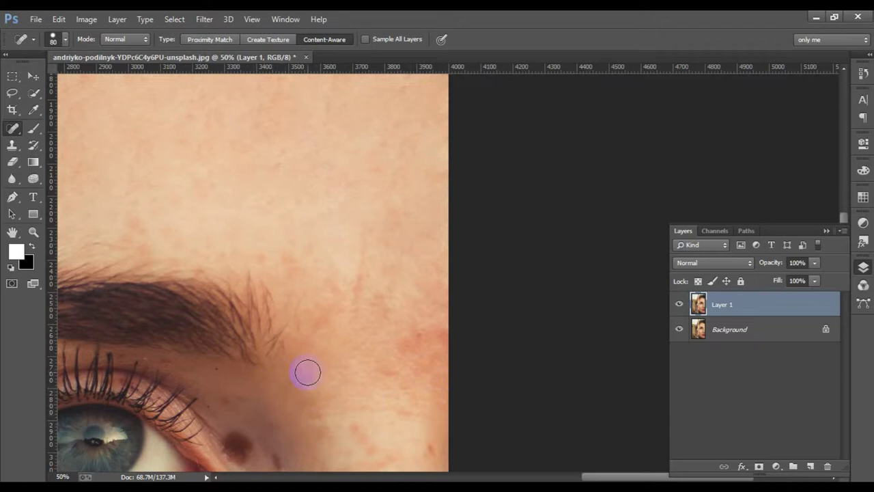
{"action": "scroll", "coordinate": [307, 371], "scroll_direction": "down", "scroll_amount": 2}
{"action": "scroll", "coordinate": [316, 371], "scroll_direction": "down", "scroll_amount": 2}
{"action": "left_click", "coordinate": [380, 386]}
{"action": "left_click", "coordinate": [415, 267]}
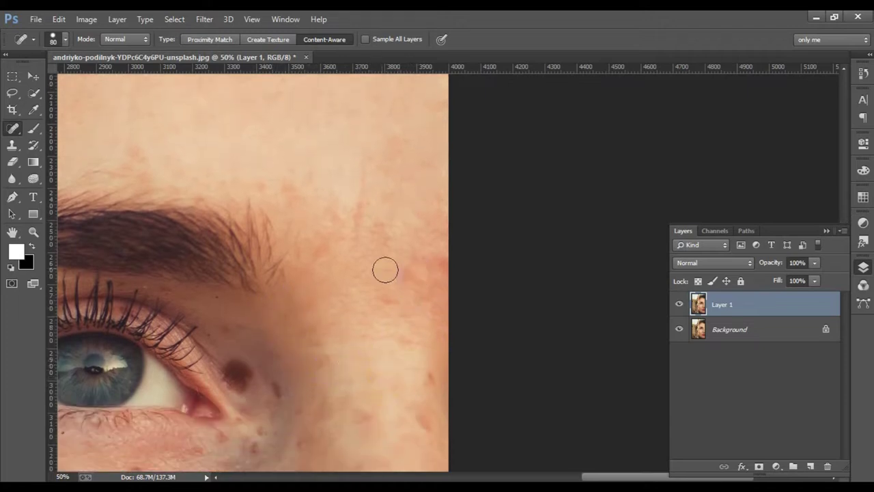
{"action": "left_click", "coordinate": [362, 208]}
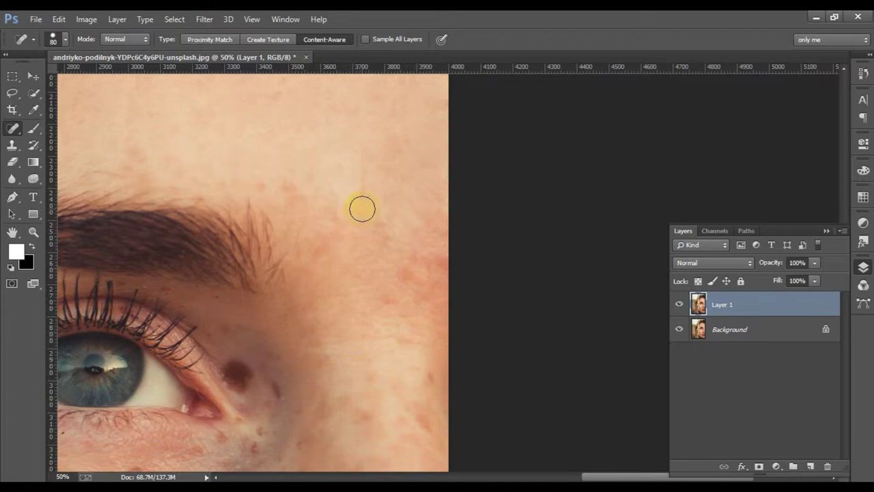
{"action": "left_click", "coordinate": [364, 195]}
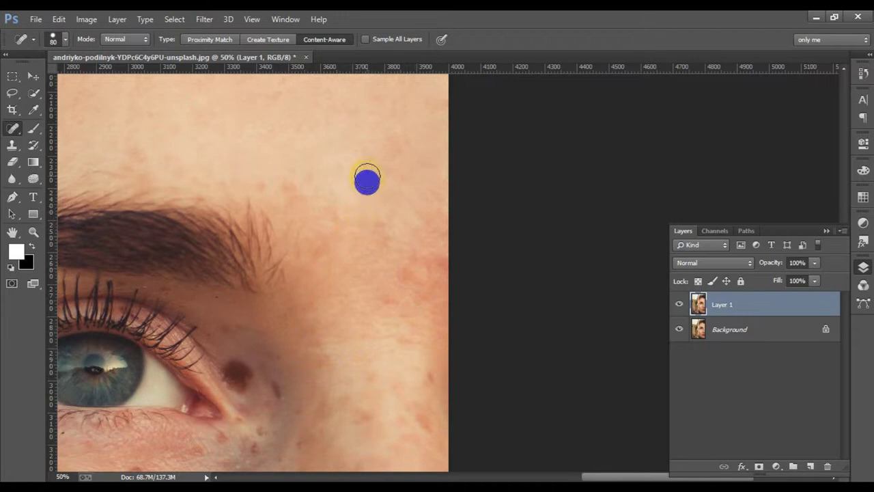
- Heal a cheek spot and paint over the mole under the eye with a smaller brush
{"action": "scroll", "coordinate": [374, 239], "scroll_direction": "down", "scroll_amount": 3}
{"action": "scroll", "coordinate": [375, 239], "scroll_direction": "right", "scroll_amount": 1}
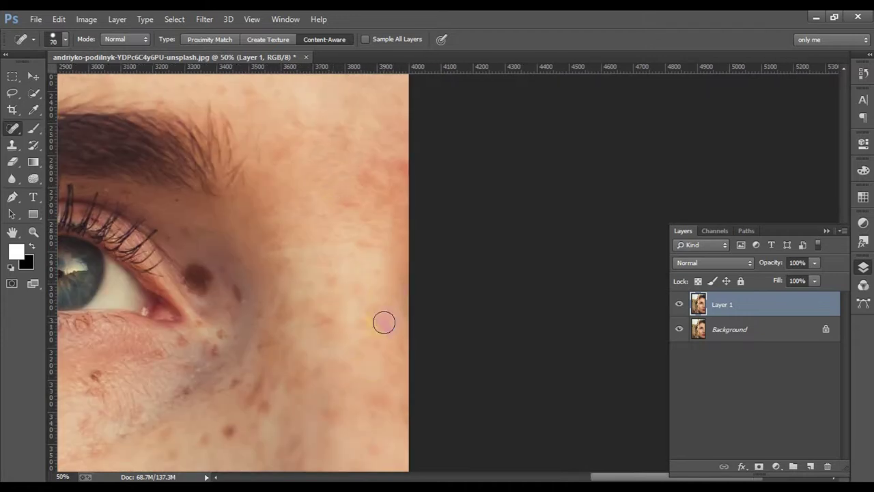
{"action": "left_click", "coordinate": [324, 317]}
{"action": "left_click_drag", "start_coordinate": [198, 271], "coordinate": [216, 294]}
{"action": "key", "text": "ctrl+plus"}
{"action": "scroll", "coordinate": [232, 288], "scroll_direction": "up", "scroll_amount": 3}
{"action": "scroll", "coordinate": [233, 288], "scroll_direction": "left", "scroll_amount": 3}
{"action": "key", "text": "bracketleft"}
- Try outlining the mole with the Patch Tool and dismiss the resulting warning
{"action": "right_click", "coordinate": [9, 128]}
{"action": "left_click", "coordinate": [62, 157]}
{"action": "left_click_drag", "start_coordinate": [344, 276], "coordinate": [542, 171]}
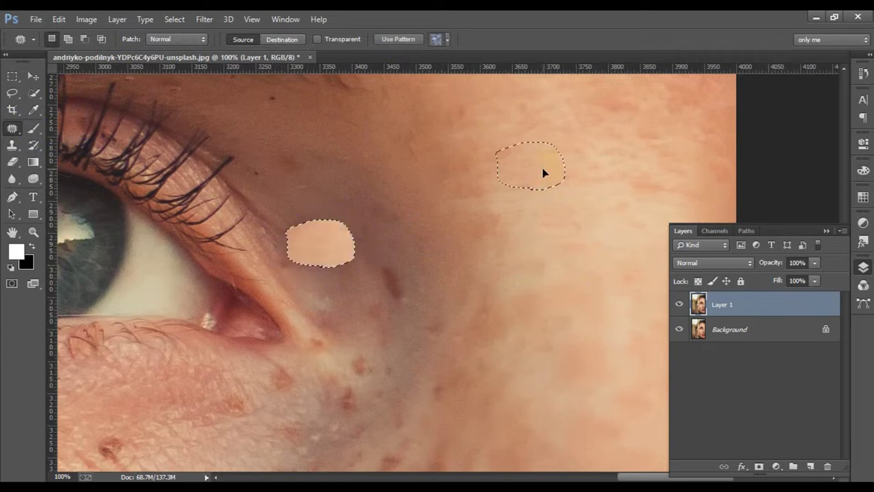
{"action": "left_click", "coordinate": [423, 198]}
{"action": "scroll", "coordinate": [433, 205], "scroll_direction": "down", "scroll_amount": 3}
{"action": "scroll", "coordinate": [423, 232], "scroll_direction": "down", "scroll_amount": 3}
- Return to the Spot Healing Brush and heal the spot under the eye and the cheek blemishes
{"action": "right_click", "coordinate": [12, 128]}
{"action": "left_click", "coordinate": [45, 127]}
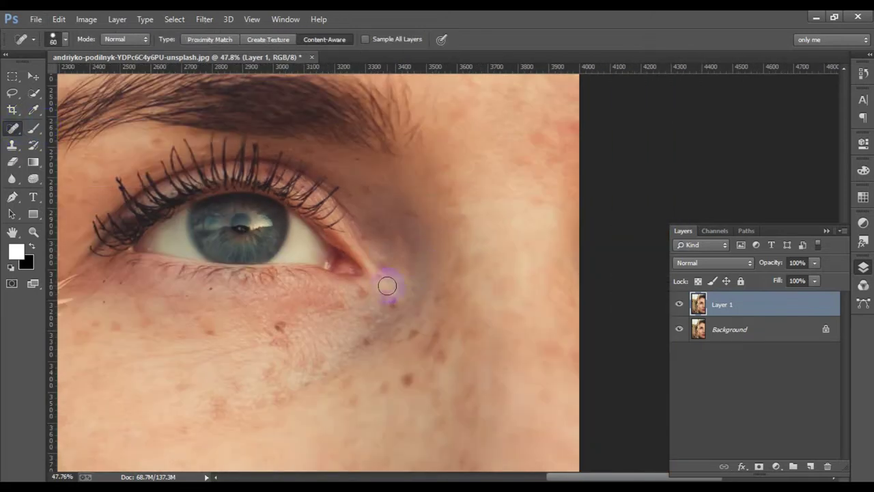
{"action": "left_click", "coordinate": [279, 327]}
{"action": "key", "text": "bracketright"}
{"action": "key", "text": "bracketright"}
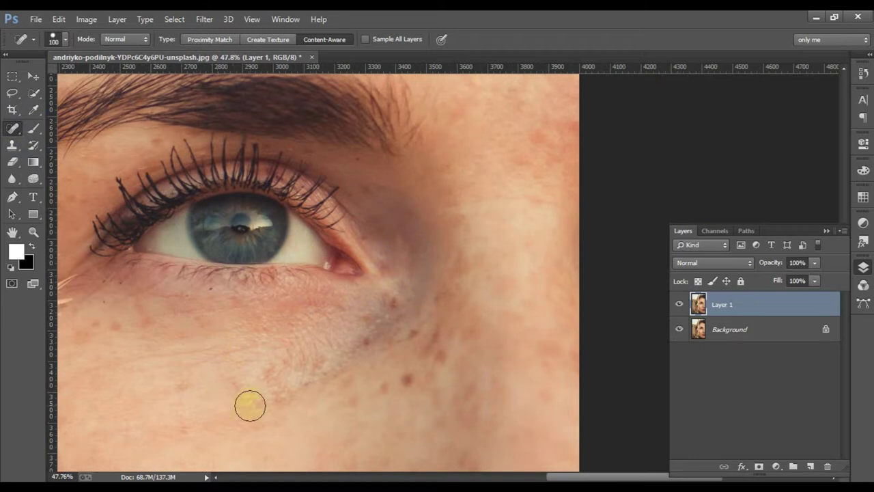
{"action": "left_click", "coordinate": [429, 344]}
{"action": "left_click", "coordinate": [366, 339]}
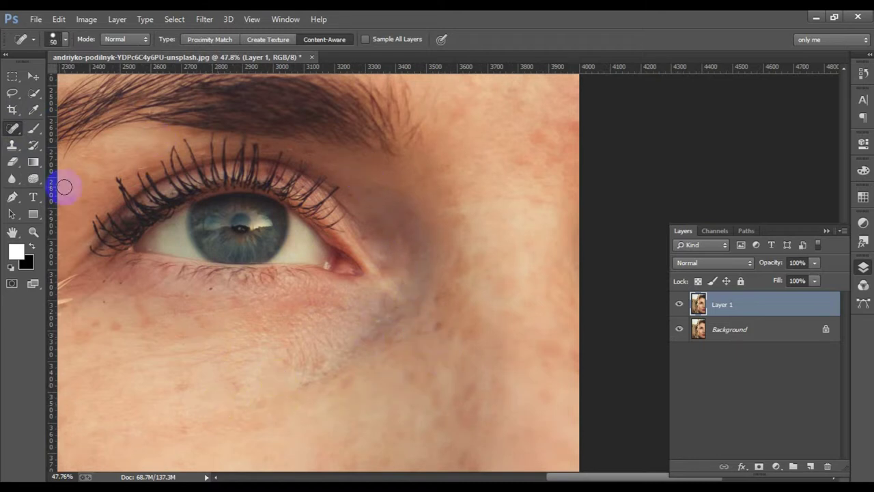
{"action": "scroll", "coordinate": [421, 262], "scroll_direction": "down", "scroll_amount": 2}
{"action": "scroll", "coordinate": [458, 316], "scroll_direction": "down", "scroll_amount": 2}
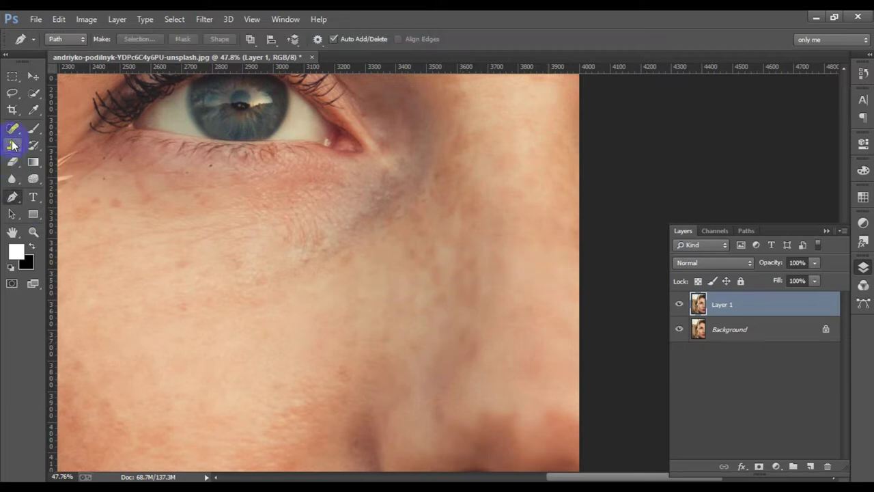
- Heal the pink blemish under the eye and the lower-cheek spots with a larger brush
{"action": "left_click", "coordinate": [12, 131]}
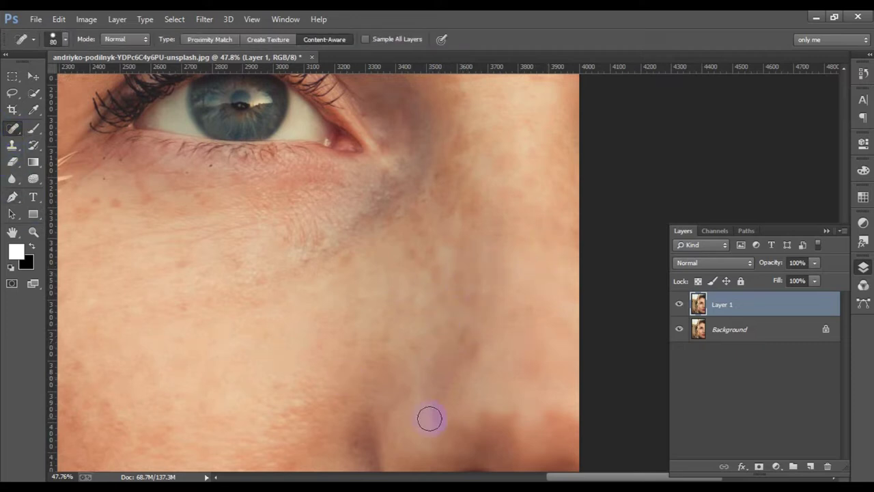
{"action": "scroll", "coordinate": [409, 321], "scroll_direction": "up", "scroll_amount": 2}
{"action": "scroll", "coordinate": [410, 321], "scroll_direction": "left", "scroll_amount": 4}
{"action": "left_click_drag", "start_coordinate": [231, 236], "coordinate": [198, 245]}
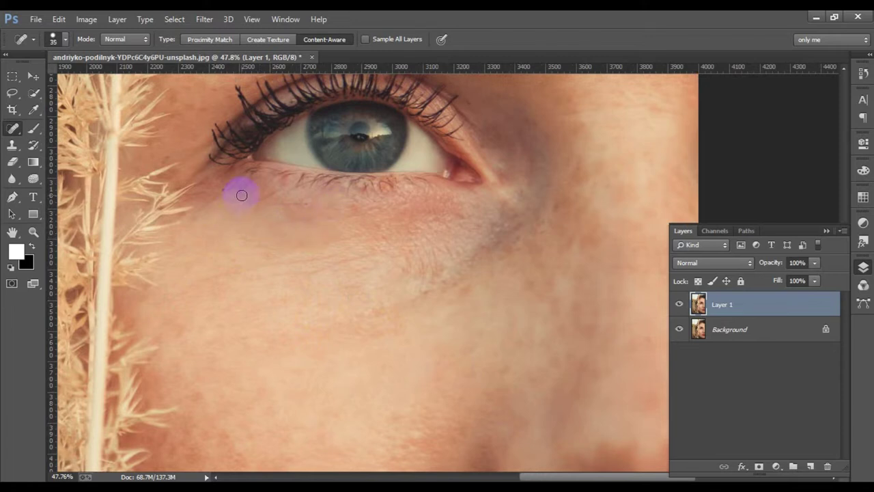
{"action": "scroll", "coordinate": [246, 205], "scroll_direction": "up", "scroll_amount": 5}
{"action": "key", "text": "bracketright"}
{"action": "key", "text": "bracketright"}
{"action": "key", "text": "bracketright"}
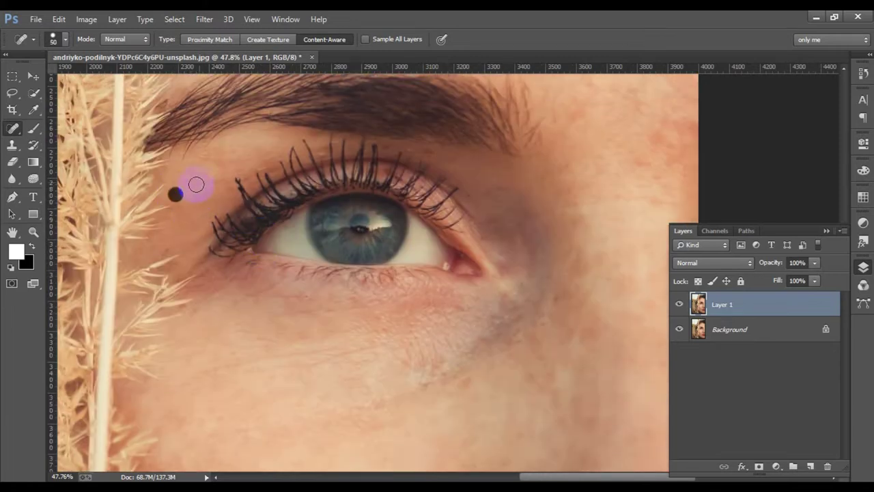
{"action": "scroll", "coordinate": [429, 152], "scroll_direction": "down", "scroll_amount": 15}
{"action": "scroll", "coordinate": [452, 229], "scroll_direction": "down", "scroll_amount": 2}
{"action": "key", "text": "bracketright"}
{"action": "key", "text": "bracketright"}
{"action": "key", "text": "bracketright"}
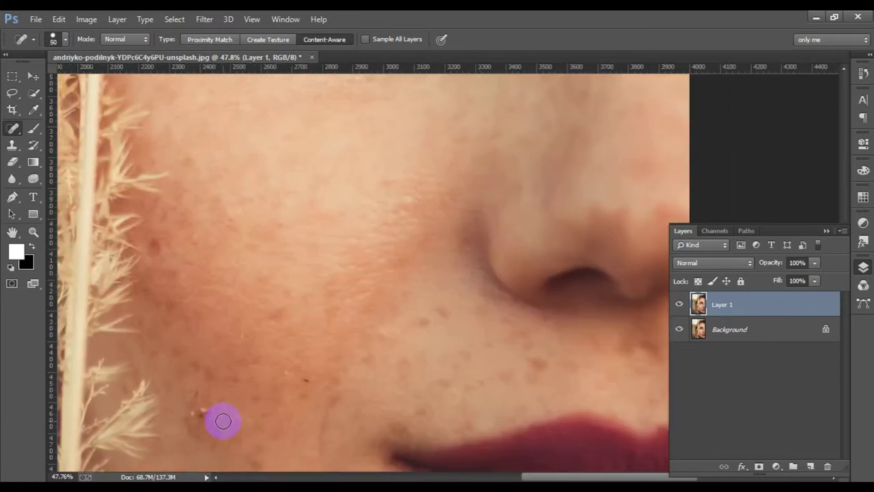
{"action": "left_click_drag", "start_coordinate": [204, 417], "coordinate": [203, 417]}
- With a smaller brush, heal the cheek spot near the nose and the dark specks above the lips
{"action": "key", "text": "bracketleft"}
{"action": "key", "text": "bracketleft"}
{"action": "key", "text": "bracketleft"}
{"action": "left_click", "coordinate": [406, 365]}
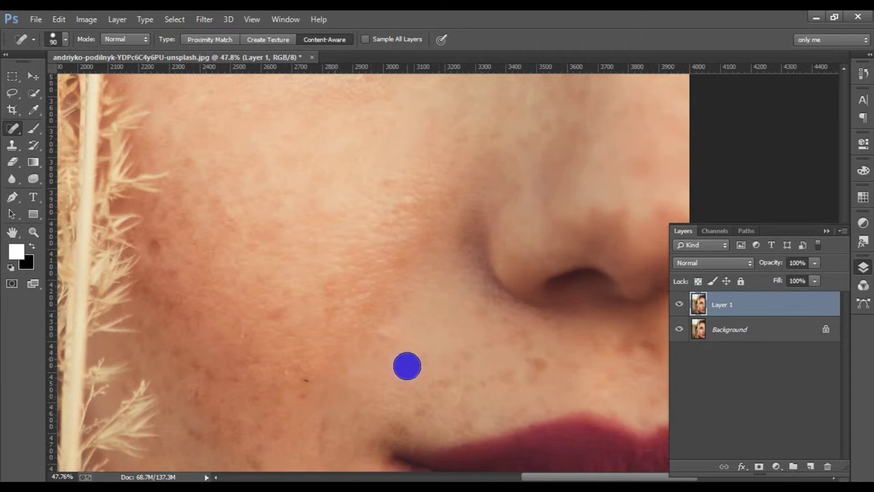
{"action": "left_click", "coordinate": [304, 379]}
{"action": "left_click", "coordinate": [510, 380]}
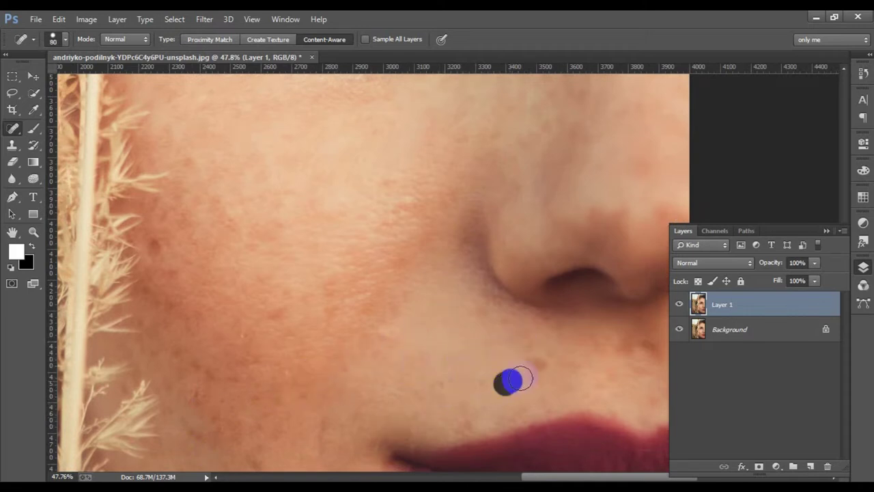
{"action": "left_click_drag", "start_coordinate": [573, 381], "coordinate": [443, 343]}
{"action": "scroll", "coordinate": [532, 226], "scroll_direction": "up", "scroll_amount": 10}
{"action": "scroll", "coordinate": [552, 217], "scroll_direction": "up", "scroll_amount": 5}
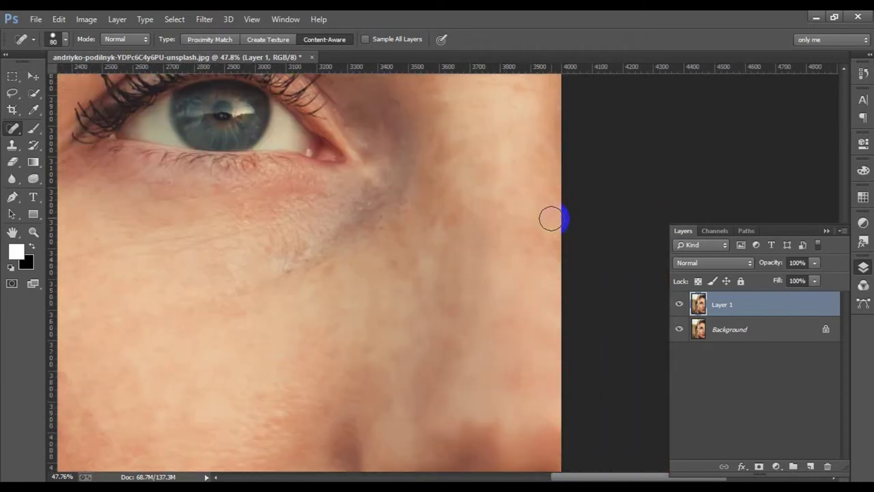
{"action": "scroll", "coordinate": [552, 220], "scroll_direction": "down", "scroll_amount": 3}
{"action": "scroll", "coordinate": [550, 220], "scroll_direction": "down", "scroll_amount": 1}
{"action": "scroll", "coordinate": [550, 218], "scroll_direction": "up", "scroll_amount": 5}
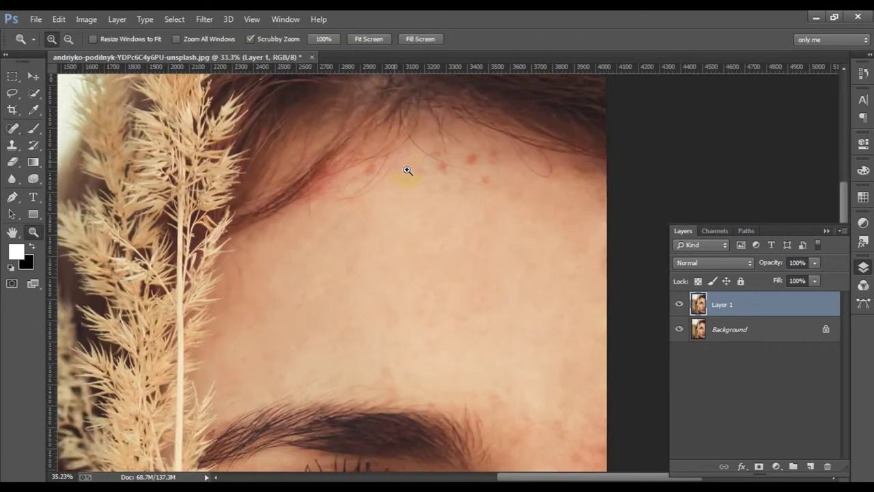
- Heal five small spots along the hairline, then fit the portrait and zoom toward the eye
{"action": "key", "text": "bracketleft"}
{"action": "left_click", "coordinate": [538, 158]}
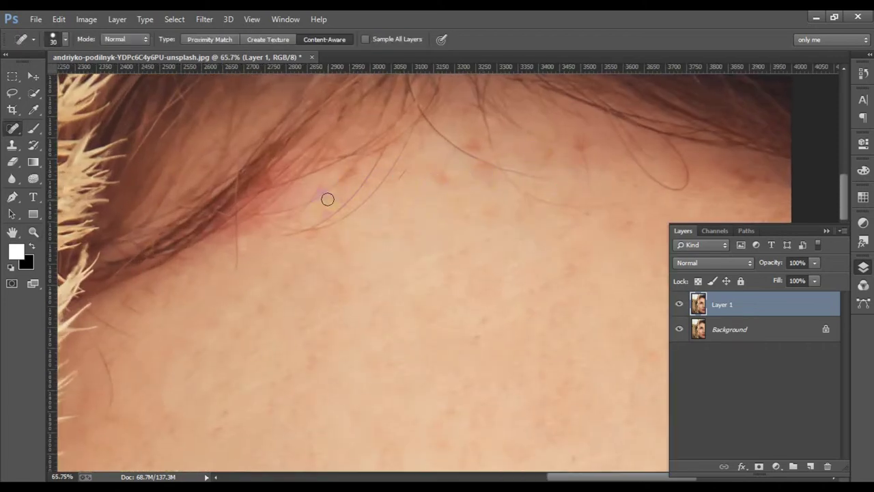
{"action": "left_click", "coordinate": [442, 178]}
{"action": "left_click", "coordinate": [408, 177]}
{"action": "left_click", "coordinate": [576, 153]}
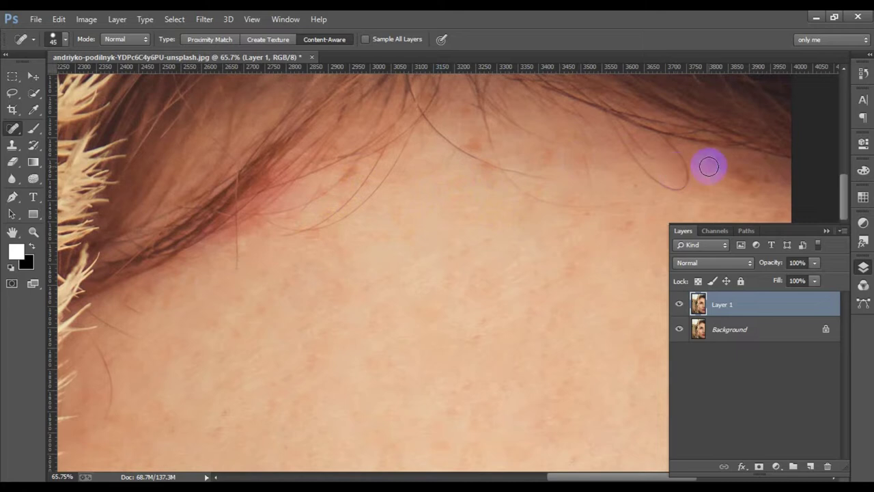
{"action": "key", "text": "bracketright"}
{"action": "left_click", "coordinate": [484, 138]}
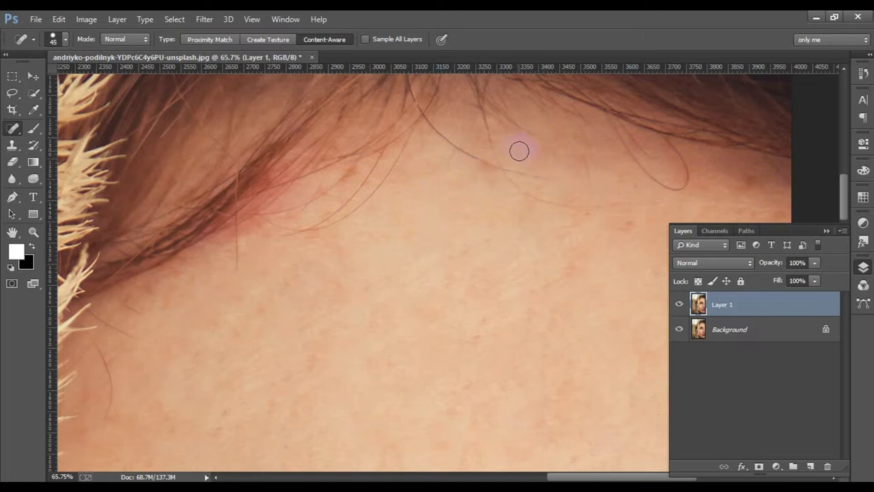
{"action": "key", "text": "ctrl+0"}
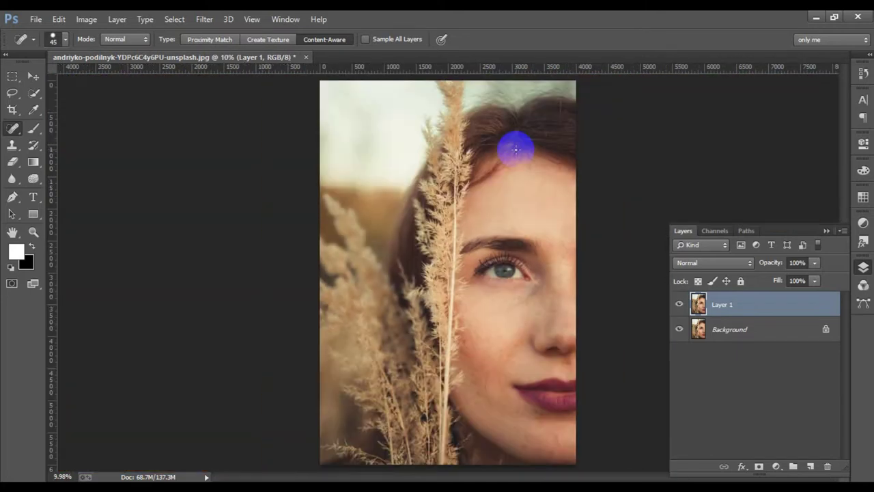
{"action": "key", "text": "ctrl+plus"}
{"action": "key", "text": "ctrl+plus"}
{"action": "key", "text": "ctrl+plus"}
{"action": "key", "text": "ctrl+plus"}
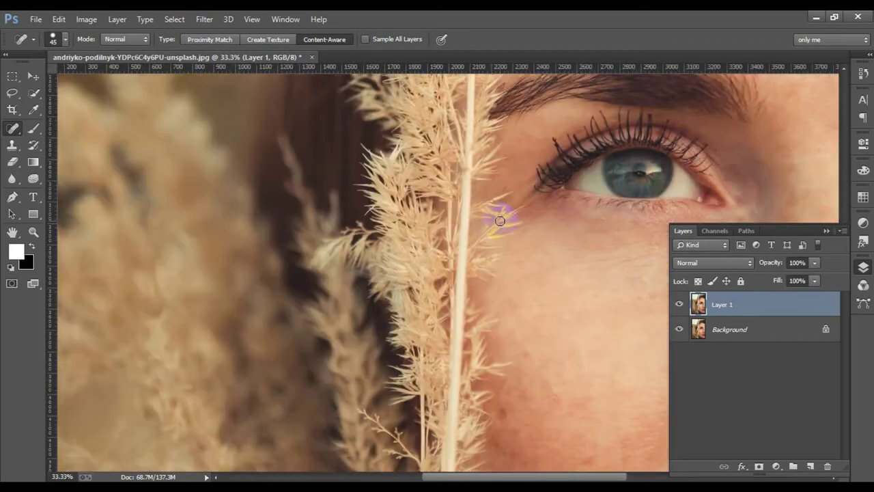
- Enlarge the Spot Healing Brush to 70 and heal the dark blemish and nearby cheek blemishes
{"action": "scroll", "coordinate": [500, 220], "scroll_direction": "down", "scroll_amount": 3}
{"action": "scroll", "coordinate": [504, 220], "scroll_direction": "down", "scroll_amount": 2}
{"action": "scroll", "coordinate": [516, 264], "scroll_direction": "up", "scroll_amount": 1}
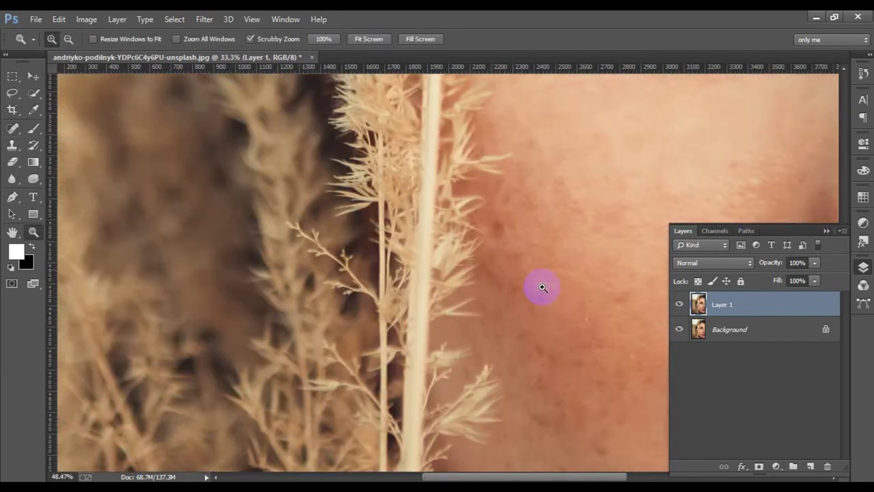
{"action": "scroll", "coordinate": [539, 287], "scroll_direction": "up", "scroll_amount": 1}
{"action": "scroll", "coordinate": [439, 272], "scroll_direction": "up", "scroll_amount": 1}
{"action": "key", "text": "bracketright"}
{"action": "key", "text": "bracketright"}
{"action": "key", "text": "bracketright"}
{"action": "left_click", "coordinate": [401, 210]}
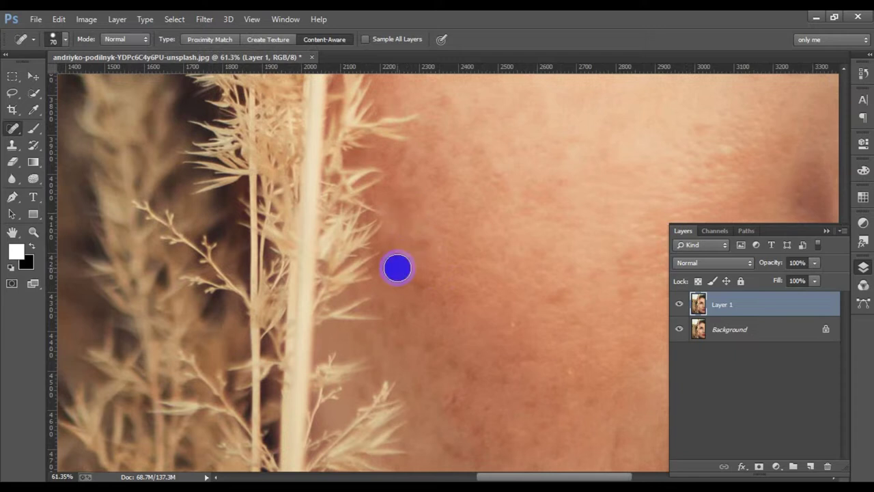
{"action": "left_click", "coordinate": [552, 295]}
{"action": "left_click", "coordinate": [453, 401]}
{"action": "left_click", "coordinate": [470, 380]}
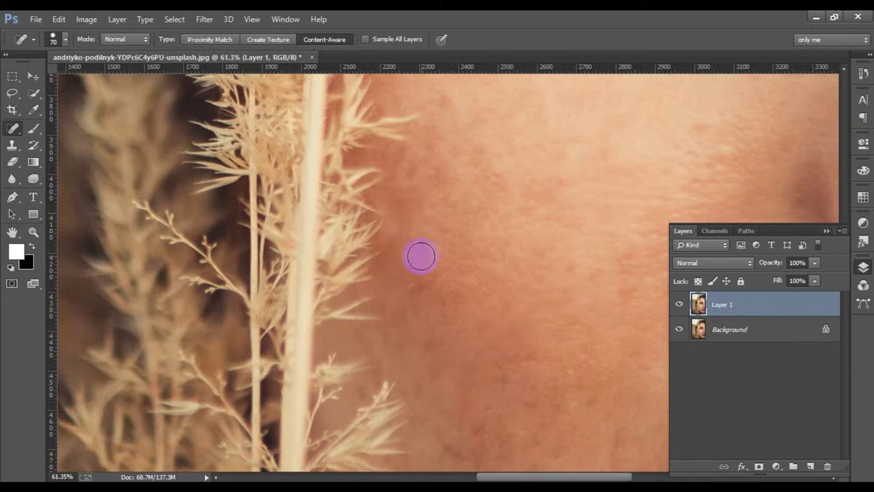
- Heal the remaining spots across the upper and lower cheek
{"action": "left_click", "coordinate": [494, 176]}
{"action": "scroll", "coordinate": [478, 198], "scroll_direction": "down", "scroll_amount": 2}
{"action": "left_click", "coordinate": [562, 365]}
{"action": "scroll", "coordinate": [556, 357], "scroll_direction": "down", "scroll_amount": 1}
{"action": "scroll", "coordinate": [556, 357], "scroll_direction": "down", "scroll_amount": 1}
{"action": "left_click", "coordinate": [533, 346]}
{"action": "left_click", "coordinate": [553, 312]}
{"action": "left_click", "coordinate": [588, 256]}
{"action": "left_click", "coordinate": [449, 311]}
{"action": "left_click", "coordinate": [418, 422]}
- Paint out the blemishes along the cheek and the dark spots lower down
{"action": "scroll", "coordinate": [442, 406], "scroll_direction": "down", "scroll_amount": 1}
{"action": "left_click", "coordinate": [489, 383]}
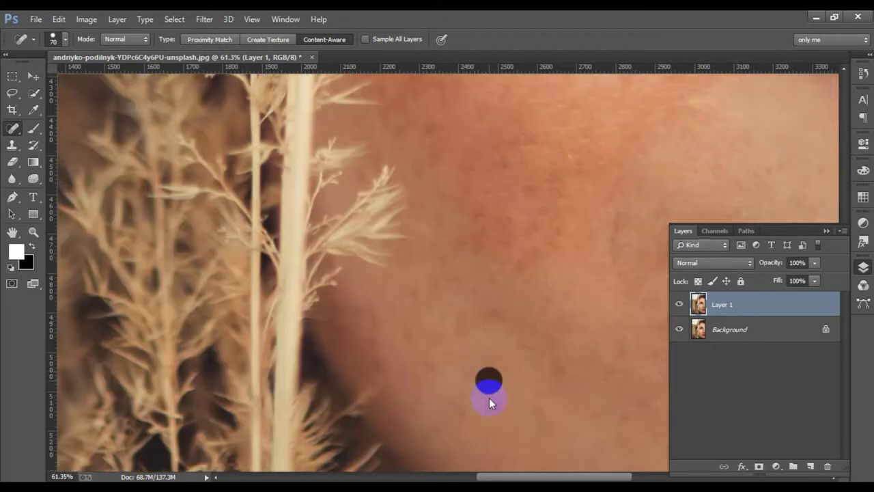
{"action": "mouse_move", "coordinate": [371, 361]}
{"action": "left_mouse_down"}
{"action": "mouse_move", "coordinate": [372, 342]}
{"action": "mouse_move", "coordinate": [413, 310]}
{"action": "left_mouse_up"}
{"action": "left_click", "coordinate": [455, 325]}
{"action": "left_click", "coordinate": [415, 329]}
{"action": "left_click", "coordinate": [619, 416]}
{"action": "left_click", "coordinate": [564, 377]}
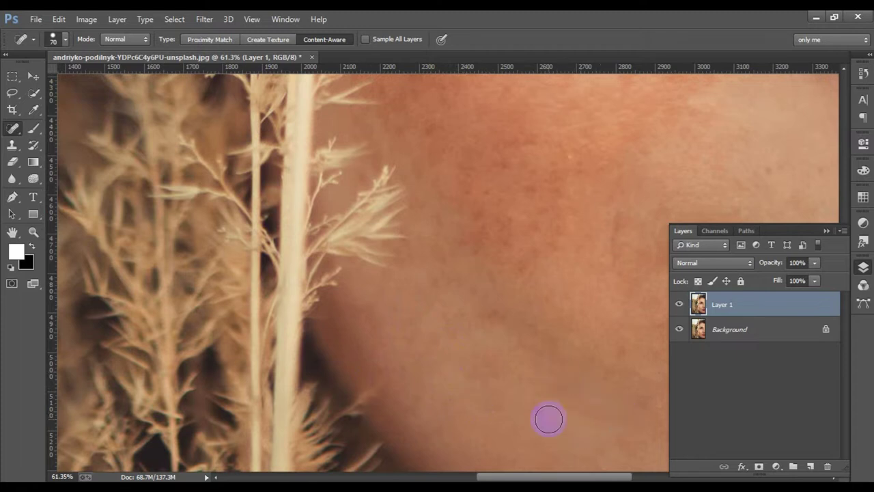
{"action": "left_click_drag", "start_coordinate": [549, 418], "coordinate": [427, 228]}
- Heal the spots near the jaw, paint out the jawline blemishes, and smooth a cheek strip
{"action": "left_click", "coordinate": [409, 270]}
{"action": "left_click", "coordinate": [360, 238]}
{"action": "left_click", "coordinate": [572, 215]}
{"action": "left_click", "coordinate": [580, 262]}
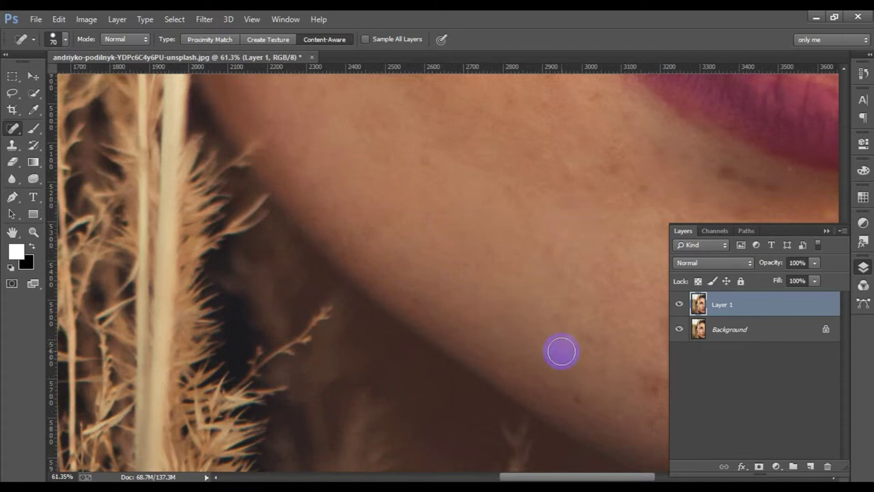
{"action": "left_click_drag", "start_coordinate": [507, 318], "coordinate": [421, 275]}
{"action": "left_click", "coordinate": [499, 292]}
{"action": "left_click_drag", "start_coordinate": [498, 292], "coordinate": [508, 310]}
{"action": "mouse_move", "coordinate": [547, 347]}
{"action": "left_mouse_down"}
{"action": "mouse_move", "coordinate": [520, 268]}
{"action": "mouse_move", "coordinate": [525, 234]}
{"action": "left_mouse_up"}
{"action": "left_click_drag", "start_coordinate": [410, 161], "coordinate": [451, 163]}
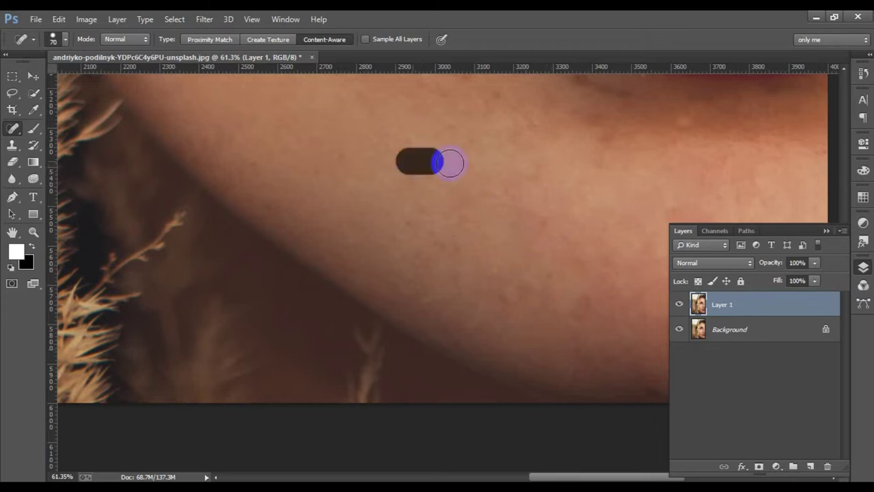
{"action": "left_click_drag", "start_coordinate": [612, 141], "coordinate": [474, 235]}
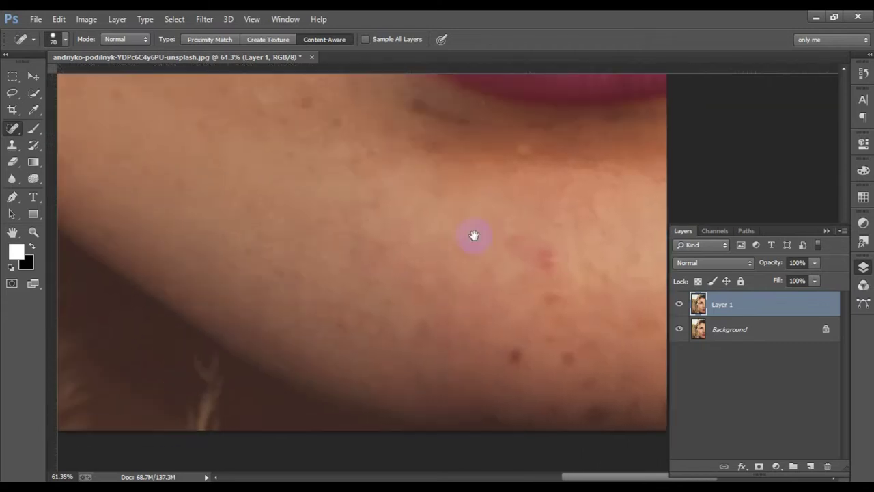
- Show the rulers and heal the red chin blemish and the spots just below the lower lip
{"action": "key", "text": "ctrl+r"}
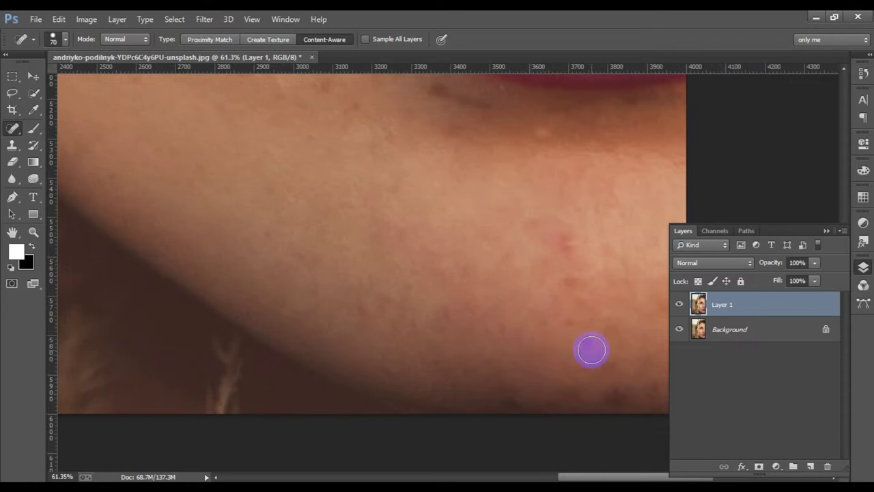
{"action": "left_click_drag", "start_coordinate": [570, 263], "coordinate": [536, 217]}
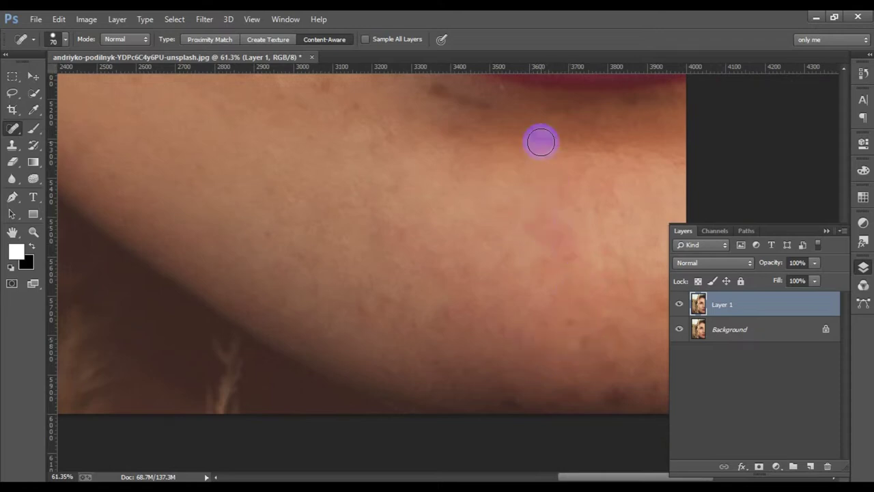
{"action": "left_click_drag", "start_coordinate": [474, 108], "coordinate": [456, 103]}
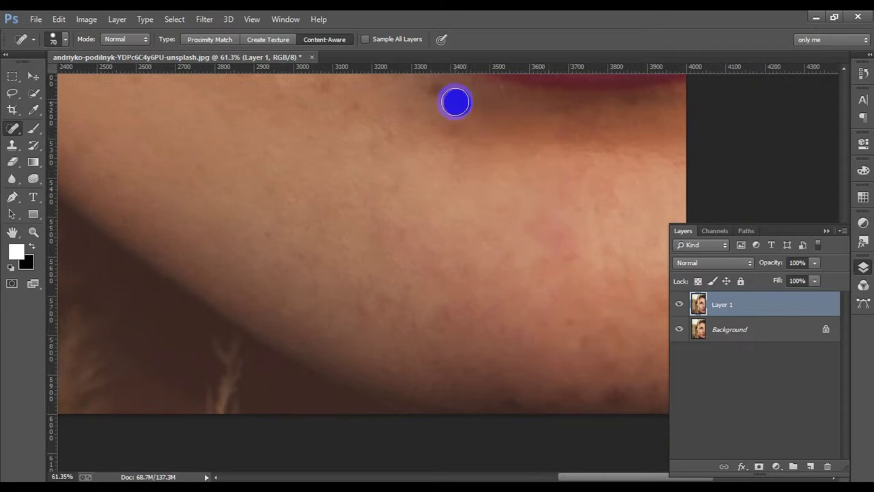
{"action": "scroll", "coordinate": [492, 171], "scroll_direction": "up", "scroll_amount": 2}
{"action": "left_click", "coordinate": [440, 143]}
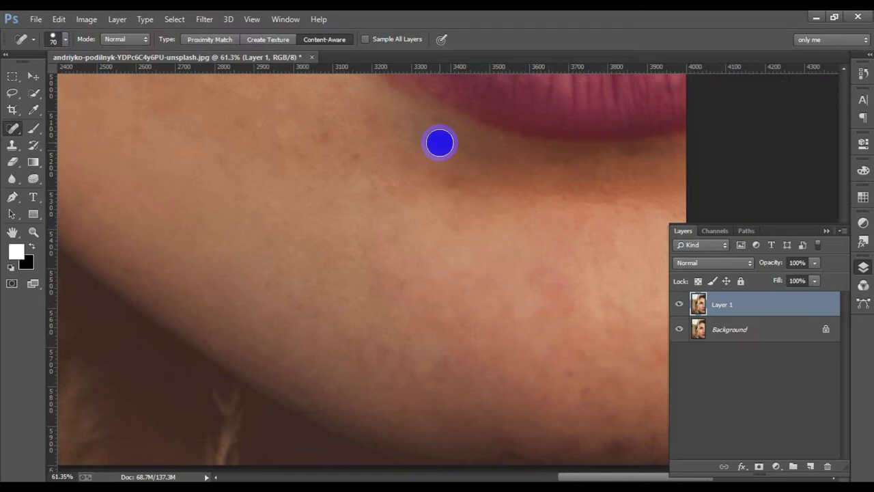
{"action": "scroll", "coordinate": [426, 170], "scroll_direction": "up", "scroll_amount": 1}
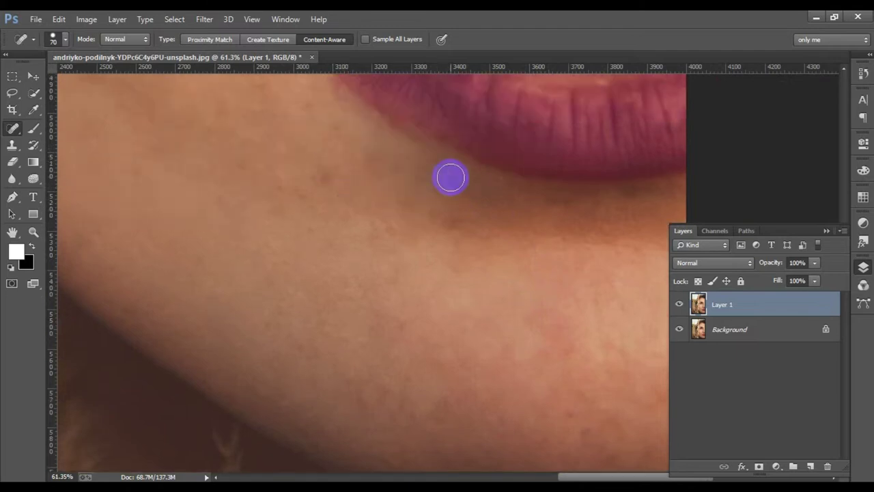
{"action": "scroll", "coordinate": [355, 188], "scroll_direction": "up", "scroll_amount": 1}
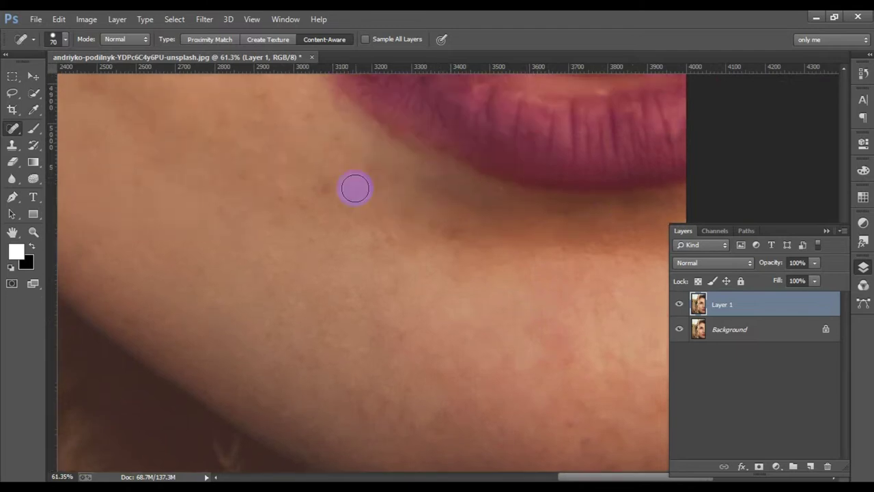
{"action": "scroll", "coordinate": [355, 188], "scroll_direction": "up", "scroll_amount": 1}
- Heal the spot beside the lip corner and the faint lower-cheek spots, then zoom out
{"action": "left_click", "coordinate": [271, 226]}
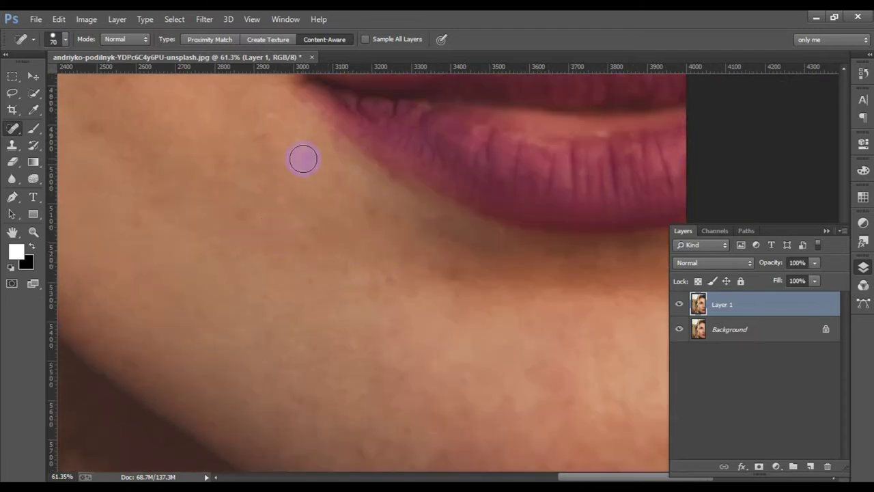
{"action": "left_click", "coordinate": [257, 189]}
{"action": "left_click_drag", "start_coordinate": [296, 209], "coordinate": [358, 208]}
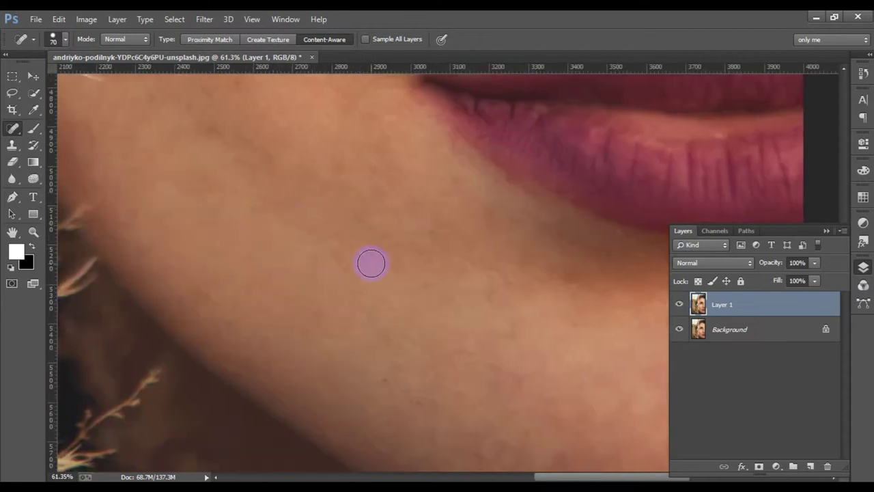
{"action": "left_click", "coordinate": [567, 282]}
{"action": "left_click", "coordinate": [234, 321]}
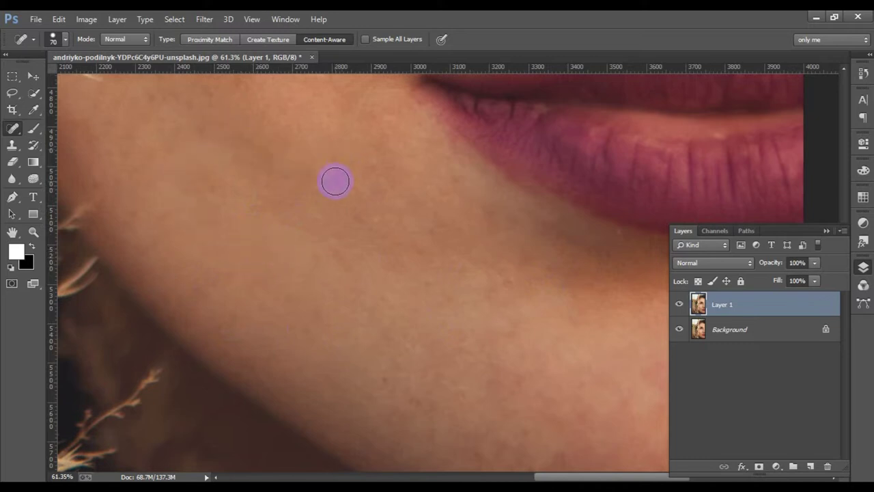
{"action": "scroll", "coordinate": [334, 179], "scroll_direction": "down", "scroll_amount": 2}
{"action": "scroll", "coordinate": [334, 180], "scroll_direction": "down", "scroll_amount": 1}
- Toggle Layer 1's visibility off and on to compare the retouch with the original
{"action": "scroll", "coordinate": [335, 180], "scroll_direction": "down", "scroll_amount": 1}
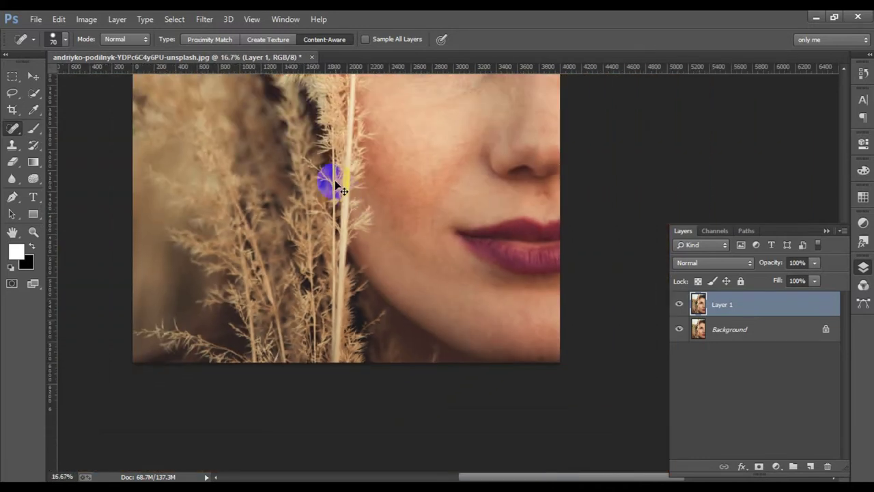
{"action": "scroll", "coordinate": [335, 180], "scroll_direction": "down", "scroll_amount": 1}
{"action": "scroll", "coordinate": [335, 182], "scroll_direction": "down", "scroll_amount": 1}
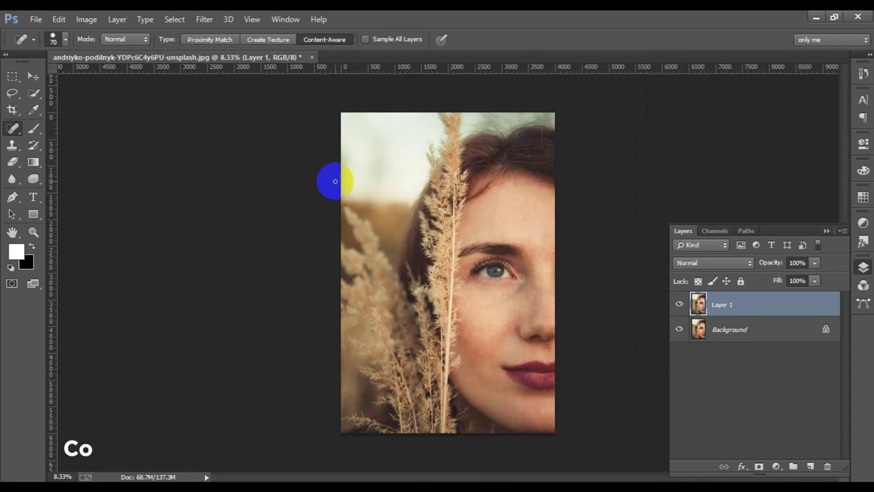
{"action": "left_click", "coordinate": [679, 304]}
{"action": "left_click", "coordinate": [679, 305]}
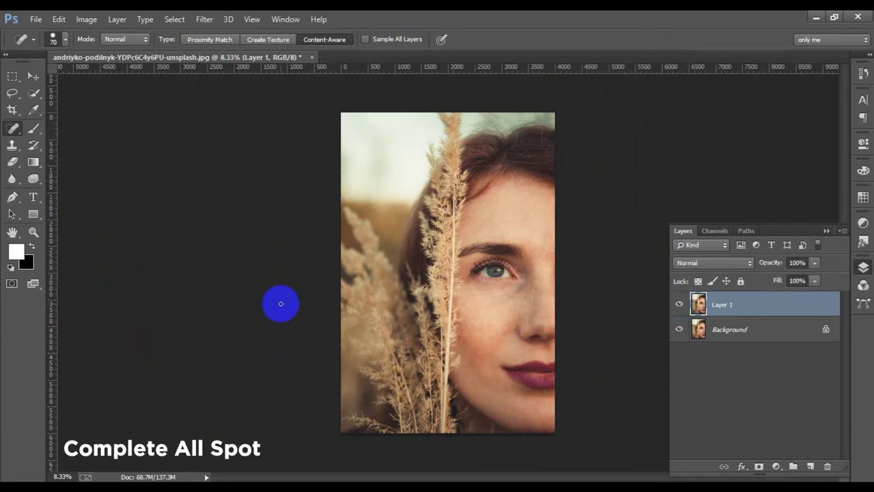
- Apply Noiseware Professional to Layer 1 with luminance noise level +14 and colour +6
{"action": "left_click", "coordinate": [205, 20]}
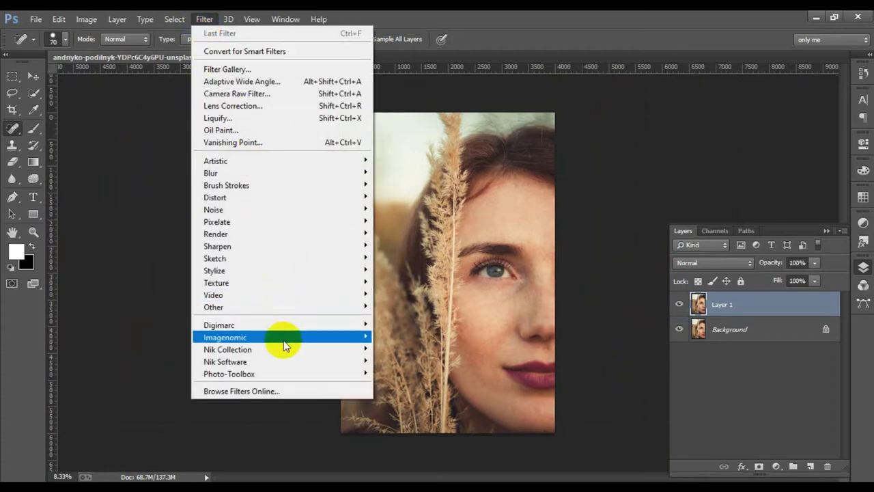
{"action": "mouse_move", "coordinate": [225, 337]}
{"action": "left_click", "coordinate": [378, 336]}
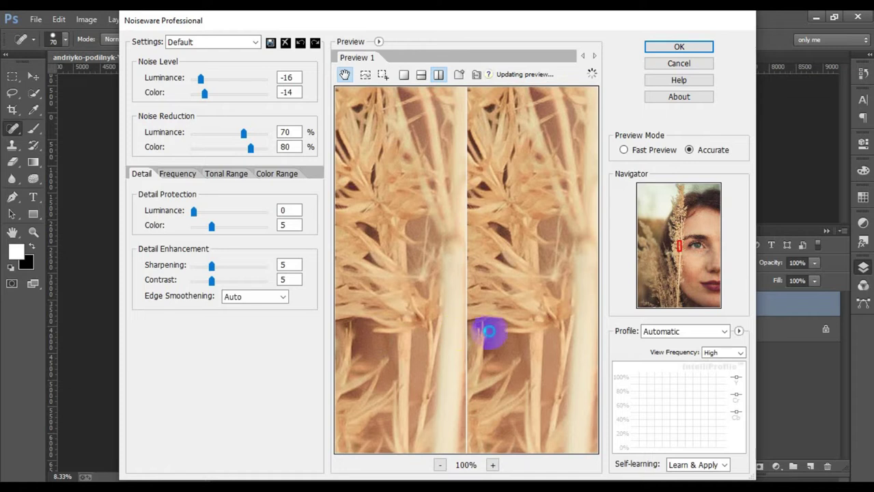
{"action": "scroll", "coordinate": [451, 155], "scroll_direction": "down", "scroll_amount": 1}
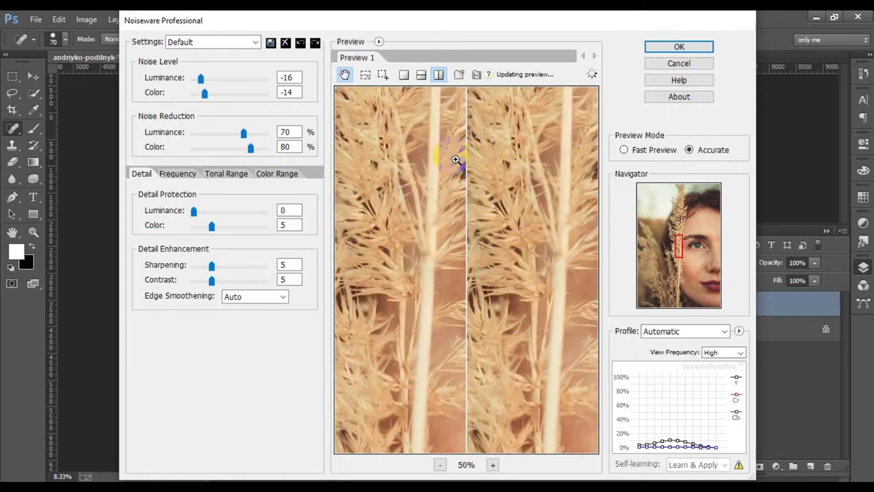
{"action": "scroll", "coordinate": [452, 157], "scroll_direction": "down", "scroll_amount": 1}
{"action": "mouse_move", "coordinate": [565, 330]}
{"action": "left_mouse_down"}
{"action": "mouse_move", "coordinate": [482, 236]}
{"action": "mouse_move", "coordinate": [492, 159]}
{"action": "left_mouse_up"}
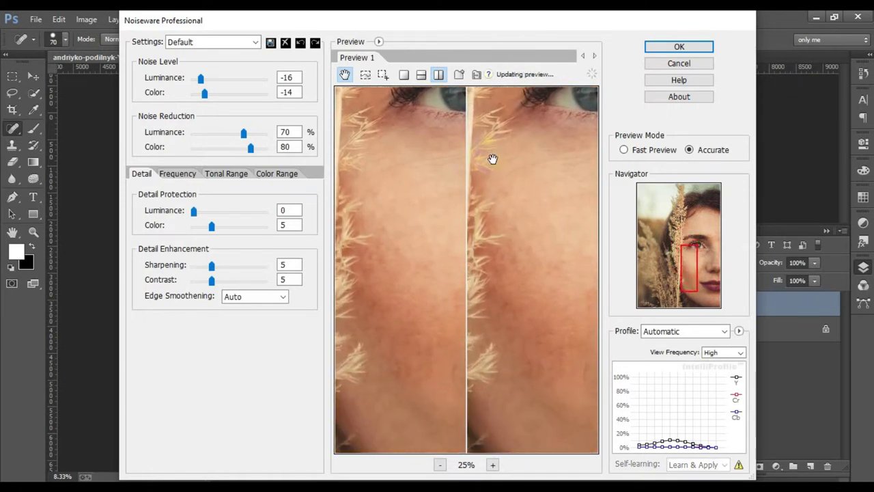
{"action": "mouse_move", "coordinate": [201, 78]}
{"action": "left_mouse_down"}
{"action": "mouse_move", "coordinate": [226, 80]}
{"action": "mouse_move", "coordinate": [240, 94]}
{"action": "mouse_move", "coordinate": [260, 80]}
{"action": "mouse_move", "coordinate": [252, 77]}
{"action": "left_mouse_up"}
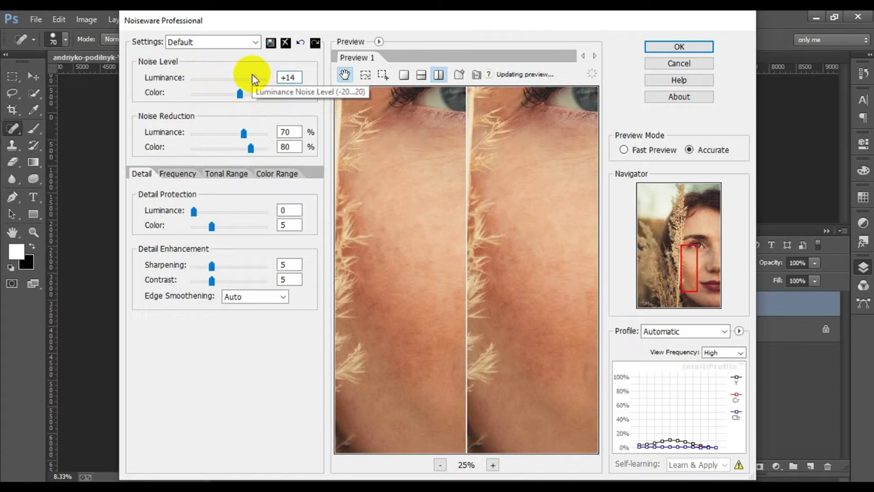
{"action": "left_click", "coordinate": [683, 47]}
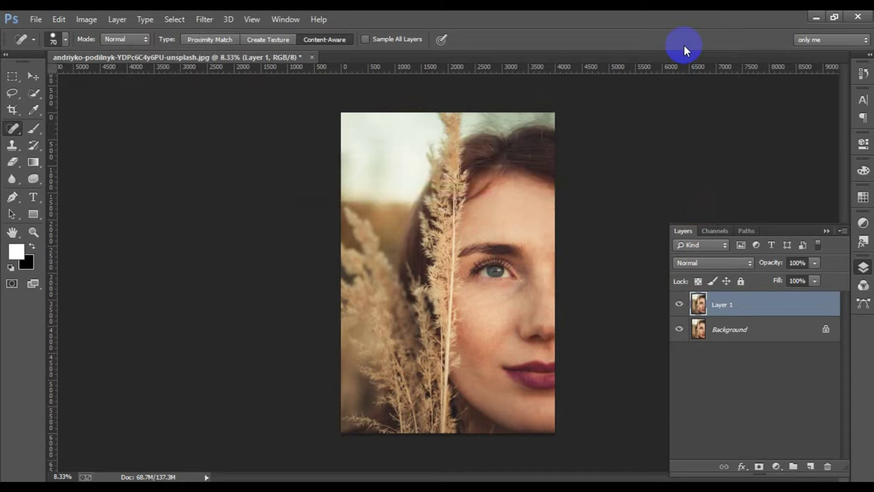
- Try SkinFiner 2.0, close it without applying, and duplicate Layer 1 as Layer 1 copy
{"action": "left_click", "coordinate": [204, 19]}
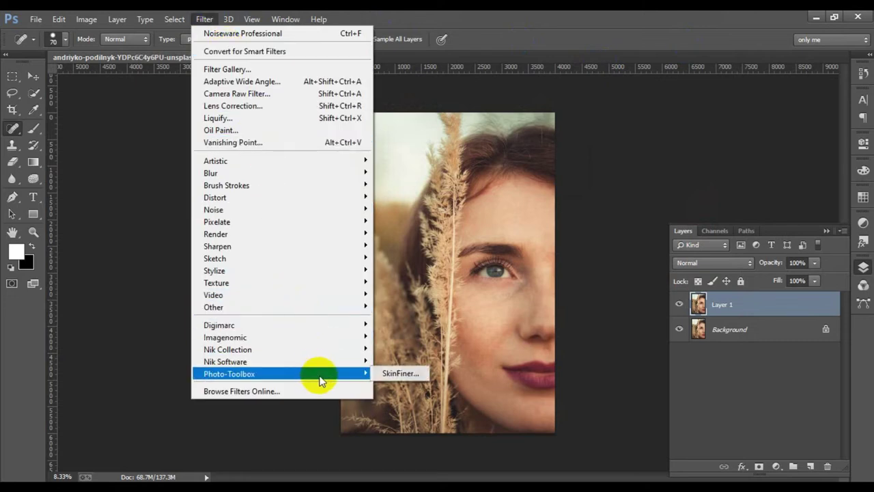
{"action": "left_click", "coordinate": [405, 378]}
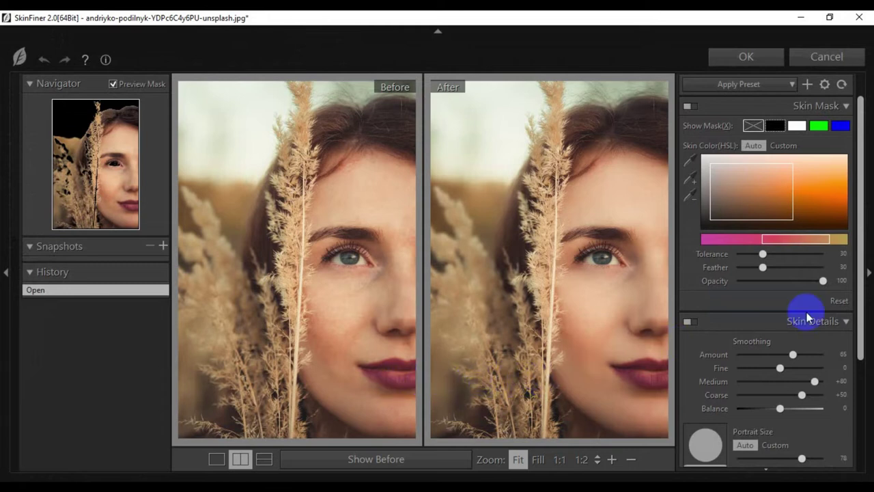
{"action": "left_click_drag", "start_coordinate": [781, 280], "coordinate": [790, 281]}
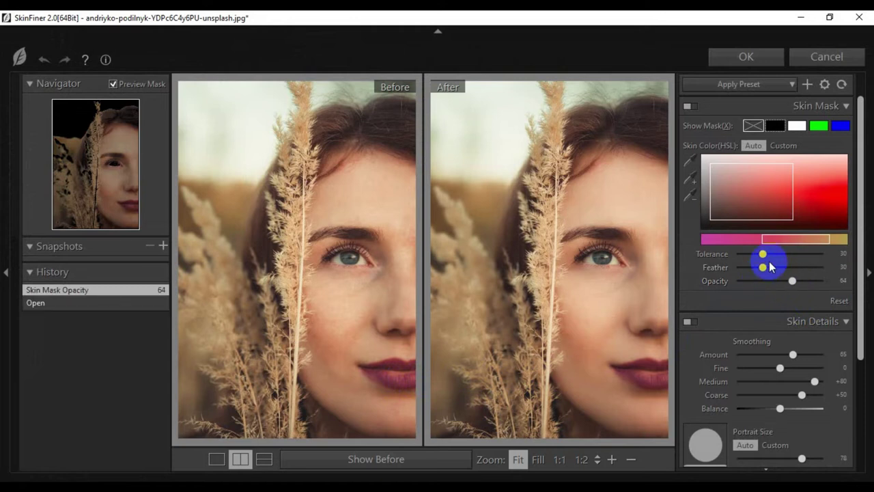
{"action": "left_click", "coordinate": [836, 61]}
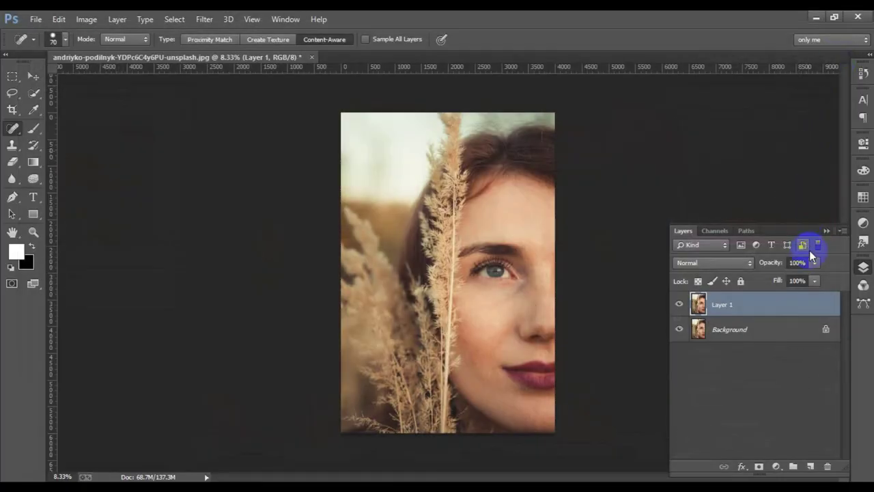
{"action": "key", "text": "ctrl+j"}
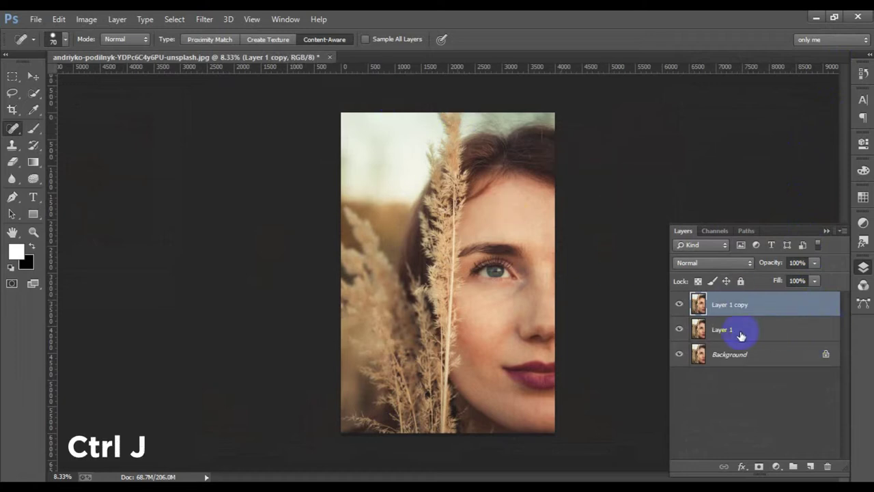
- Run SkinFiner on Layer 1 copy with raised Tolerance and Feather and Portrait Size 100
{"action": "left_click", "coordinate": [204, 19]}
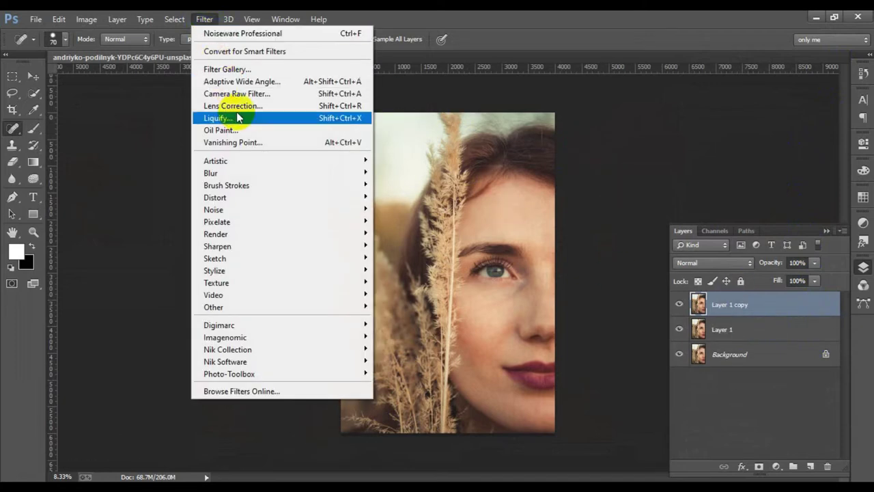
{"action": "mouse_move", "coordinate": [228, 374]}
{"action": "left_click", "coordinate": [401, 373]}
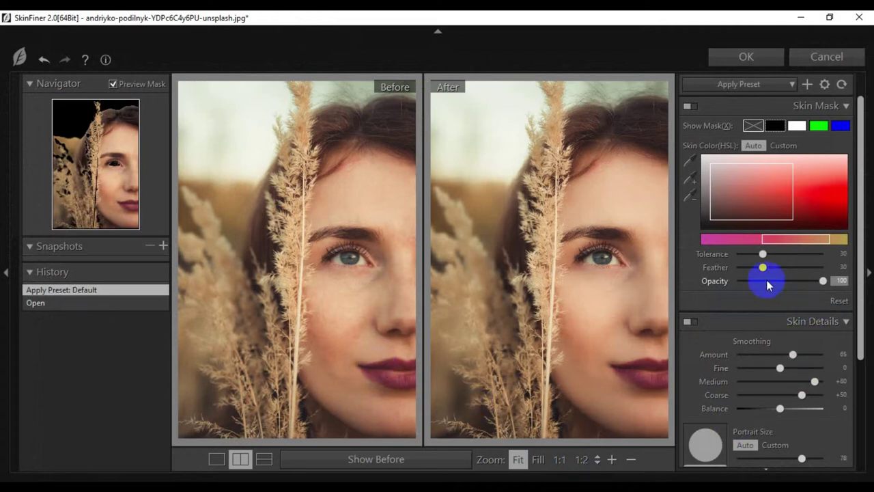
{"action": "mouse_move", "coordinate": [763, 253]}
{"action": "left_mouse_down"}
{"action": "mouse_move", "coordinate": [777, 255]}
{"action": "mouse_move", "coordinate": [771, 267]}
{"action": "left_mouse_up"}
{"action": "left_click_drag", "start_coordinate": [802, 459], "coordinate": [839, 461]}
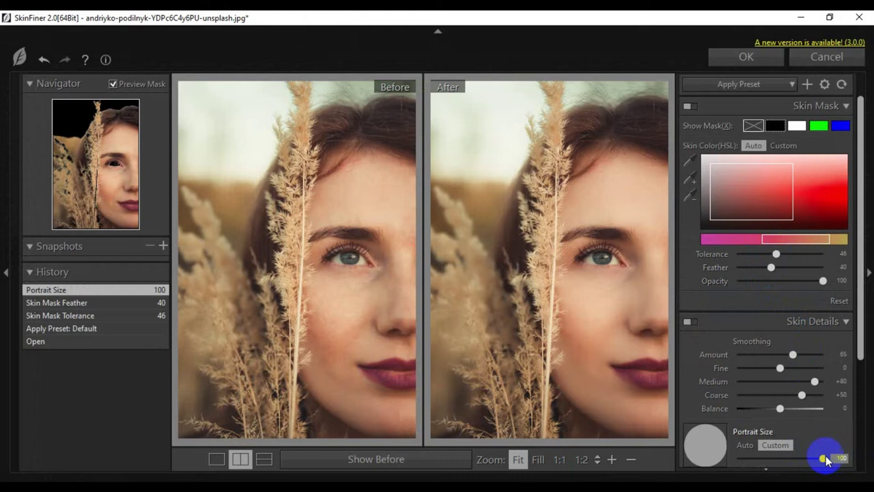
{"action": "left_click", "coordinate": [736, 56]}
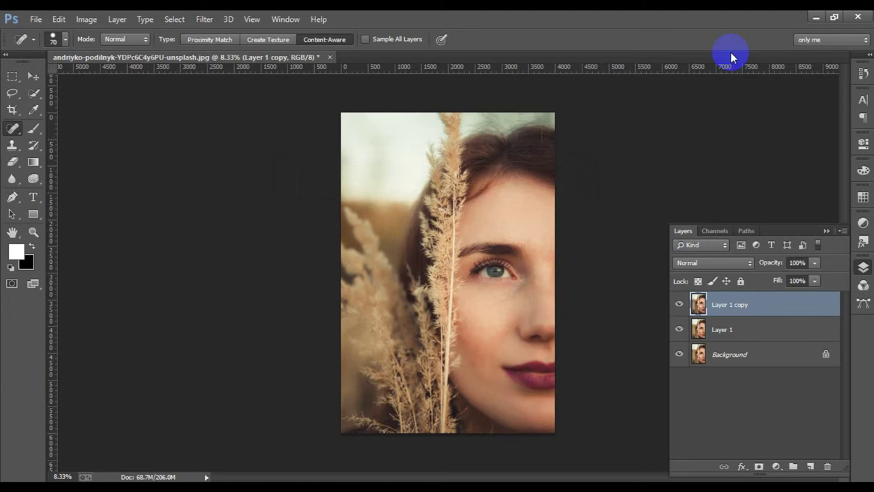
- Add a layer mask to Layer 1 copy and invert it to black
{"action": "left_click", "coordinate": [758, 467]}
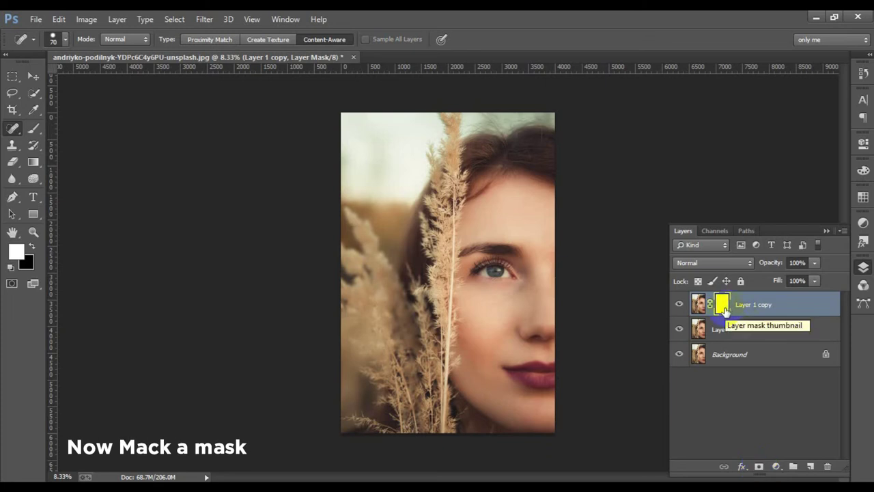
{"action": "key", "text": "i"}
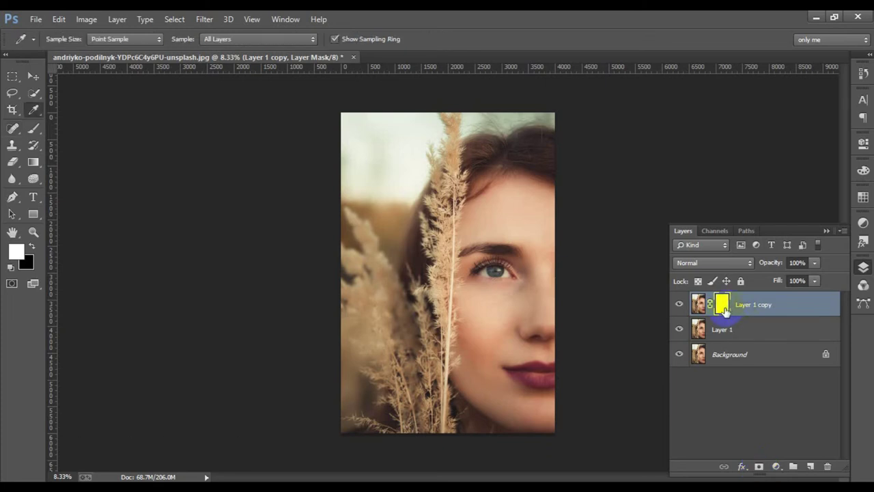
{"action": "key", "text": "j"}
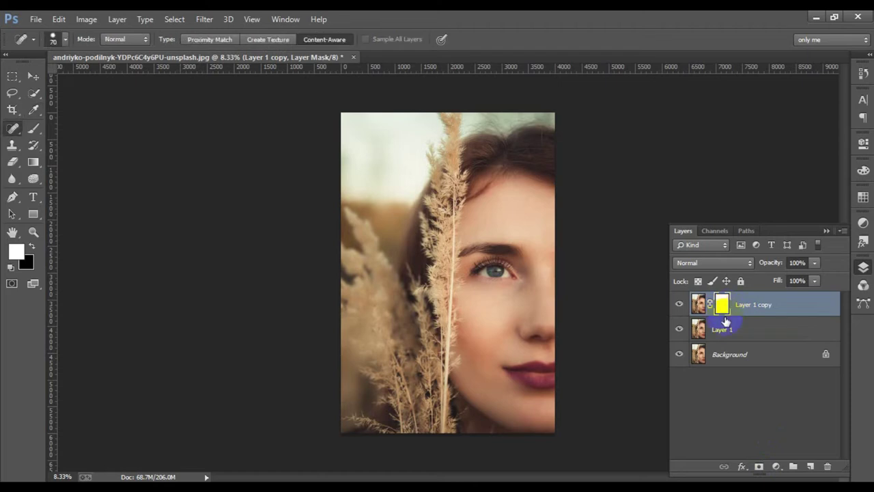
{"action": "key", "text": "i"}
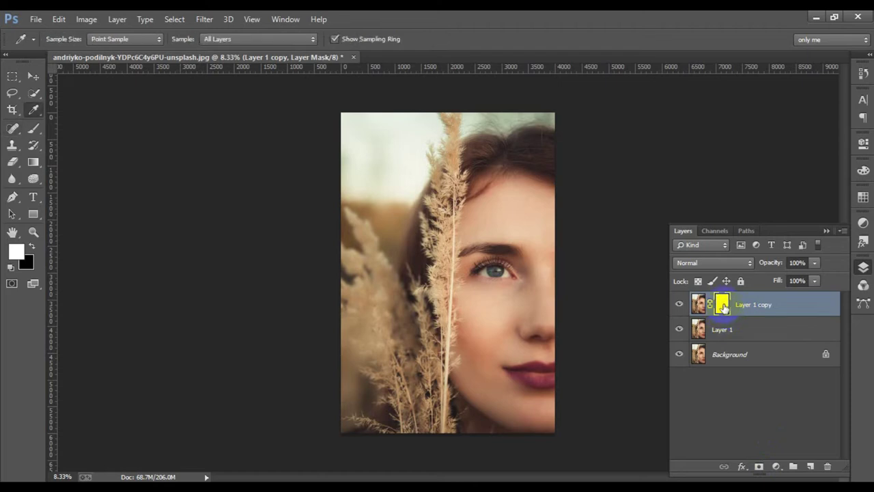
- Toggle Layer 1 copy's visibility to compare the result, then zoom in on the portrait
{"action": "left_click", "coordinate": [681, 305]}
{"action": "left_click", "coordinate": [698, 303]}
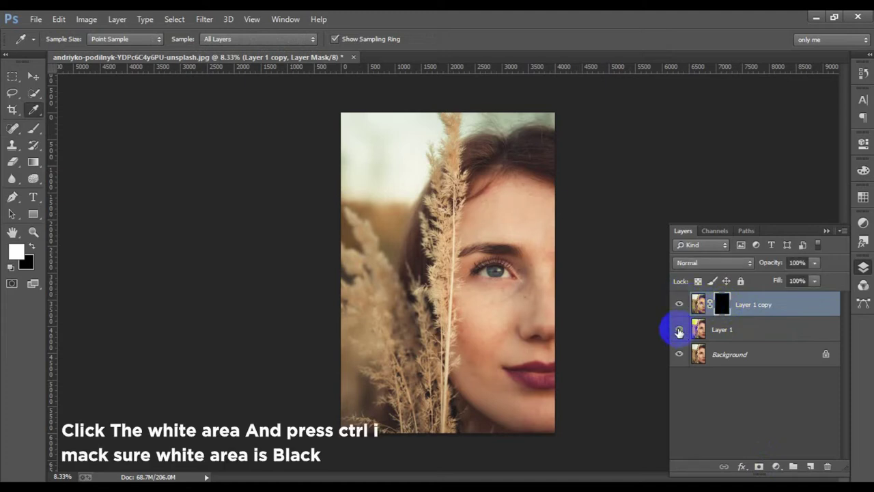
{"action": "left_click", "coordinate": [679, 302]}
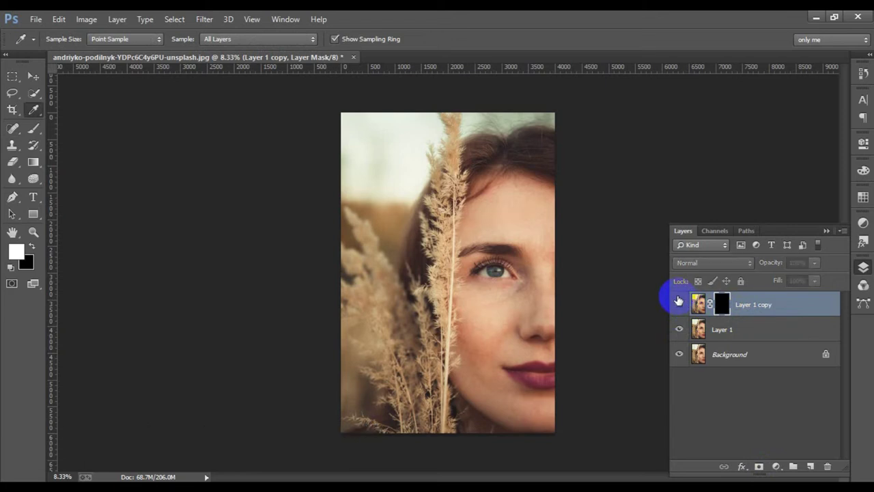
{"action": "left_click", "coordinate": [679, 301]}
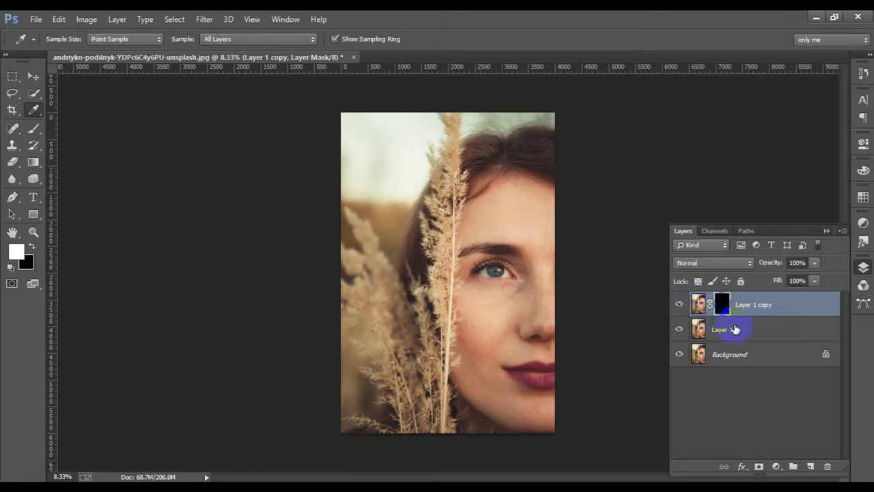
{"action": "key", "text": "ctrl+plus"}
{"action": "key", "text": "ctrl+plus"}
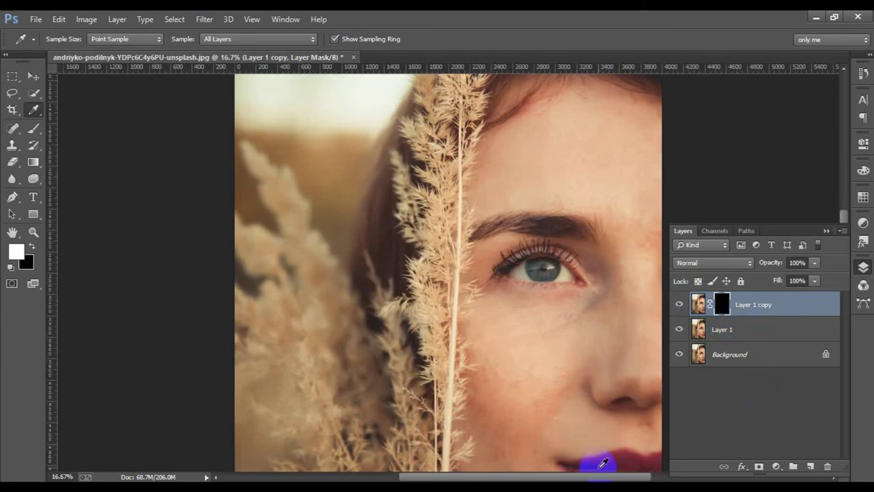
- With a white brush, paint the mask to reveal smoothed skin toward and on the cheek
{"action": "left_click_drag", "start_coordinate": [599, 478], "coordinate": [610, 478]}
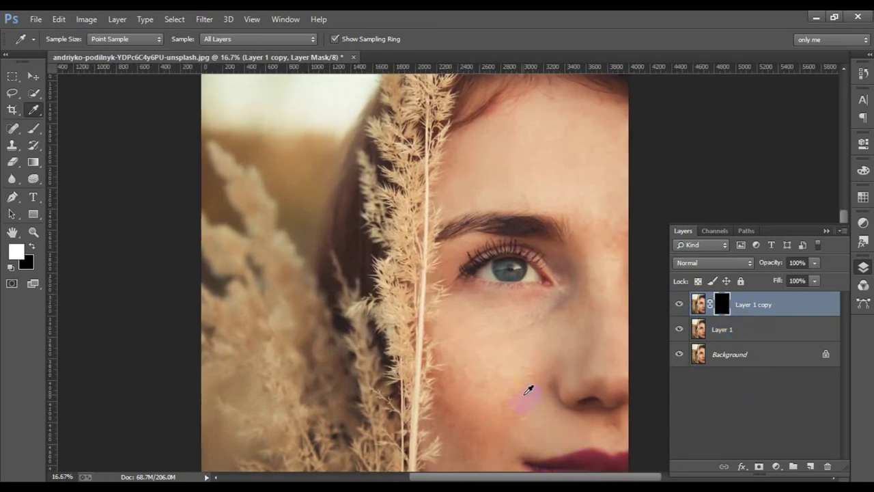
{"action": "key", "text": "s"}
{"action": "left_click", "coordinate": [34, 129]}
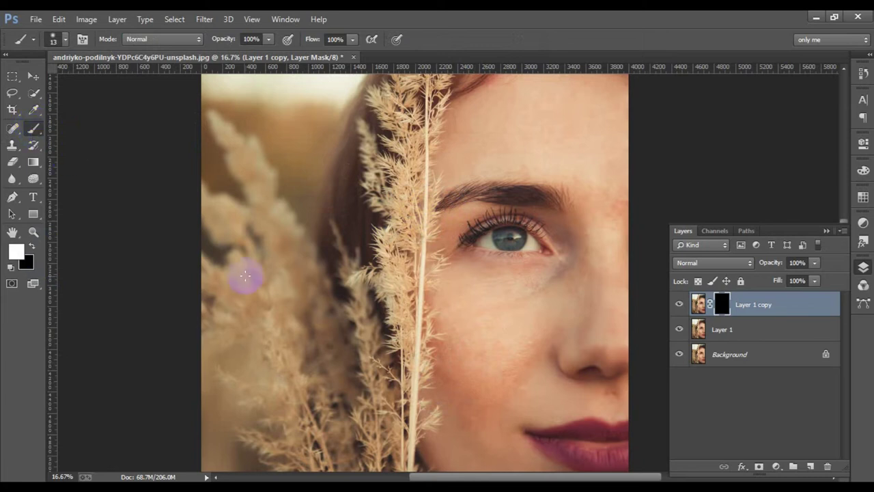
{"action": "left_click", "coordinate": [350, 309]}
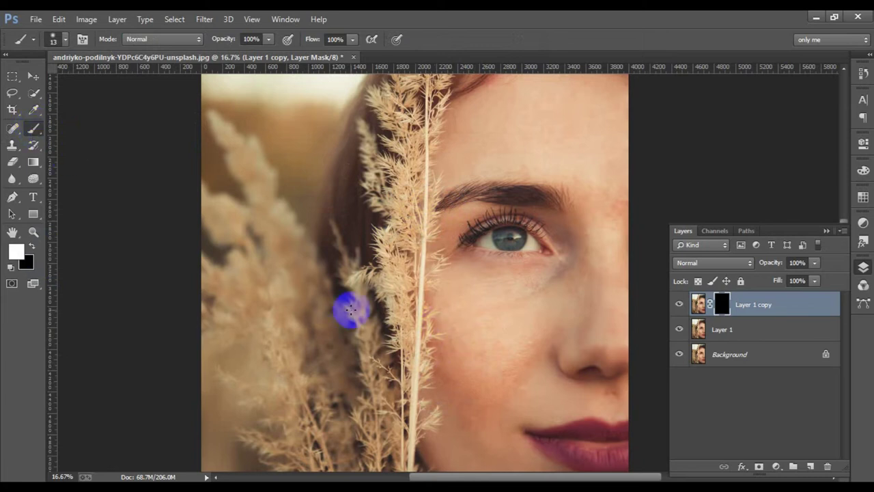
{"action": "left_click_drag", "start_coordinate": [351, 310], "coordinate": [318, 299]}
{"action": "key", "text": "bracketright"}
{"action": "key", "text": "bracketright"}
{"action": "key", "text": "bracketright"}
{"action": "key", "text": "bracketright"}
{"action": "key", "text": "bracketright"}
{"action": "key", "text": "bracketright"}
{"action": "key", "text": "bracketleft"}
{"action": "key", "text": "bracketleft"}
{"action": "key", "text": "bracketleft"}
{"action": "key", "text": "bracketleft"}
{"action": "key", "text": "bracketleft"}
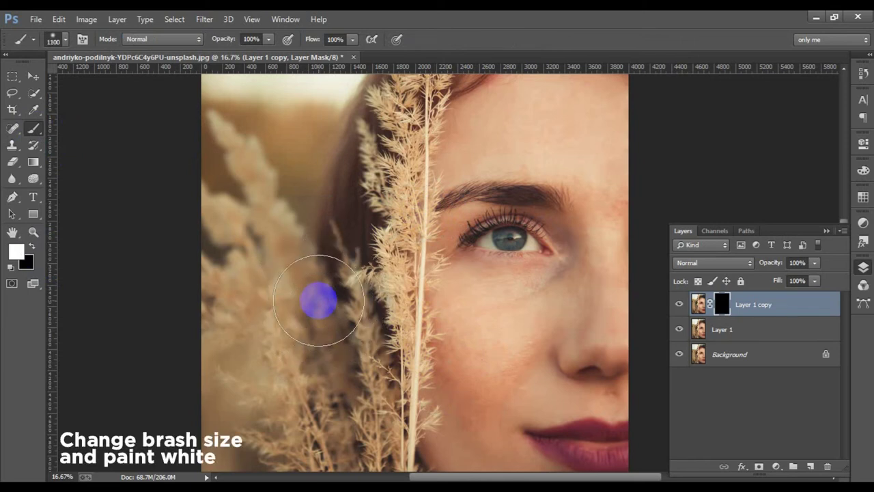
{"action": "left_click_drag", "start_coordinate": [319, 301], "coordinate": [414, 320]}
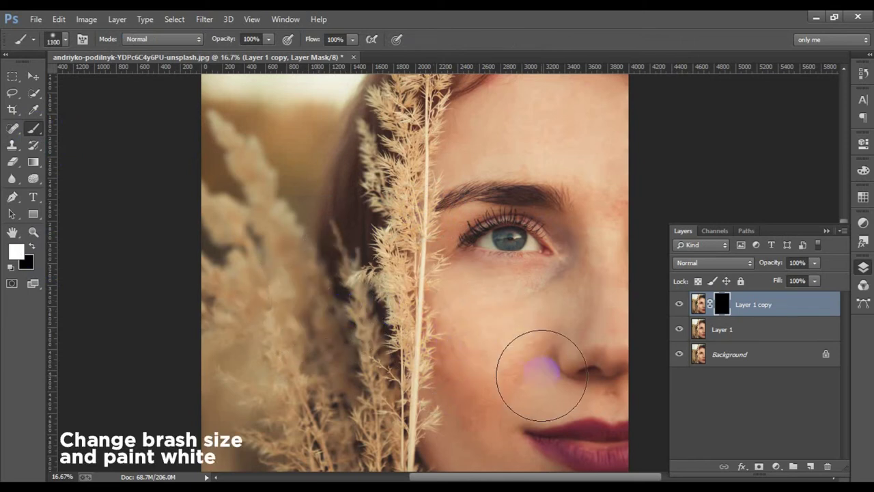
{"action": "key", "text": "bracketleft"}
{"action": "key", "text": "bracketleft"}
{"action": "key", "text": "bracketleft"}
{"action": "mouse_move", "coordinate": [486, 352]}
{"action": "left_mouse_down"}
{"action": "mouse_move", "coordinate": [487, 345]}
{"action": "mouse_move", "coordinate": [501, 376]}
{"action": "left_mouse_up"}
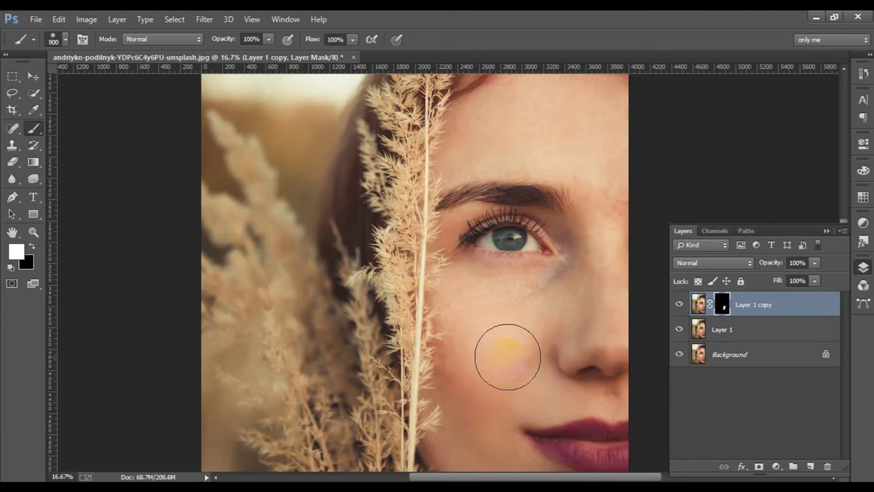
- With a smaller brush at about 60% opacity, reveal smoothing across the forehead and side of the face
{"action": "key", "text": "bracketleft"}
{"action": "key", "text": "bracketleft"}
{"action": "key", "text": "bracketleft"}
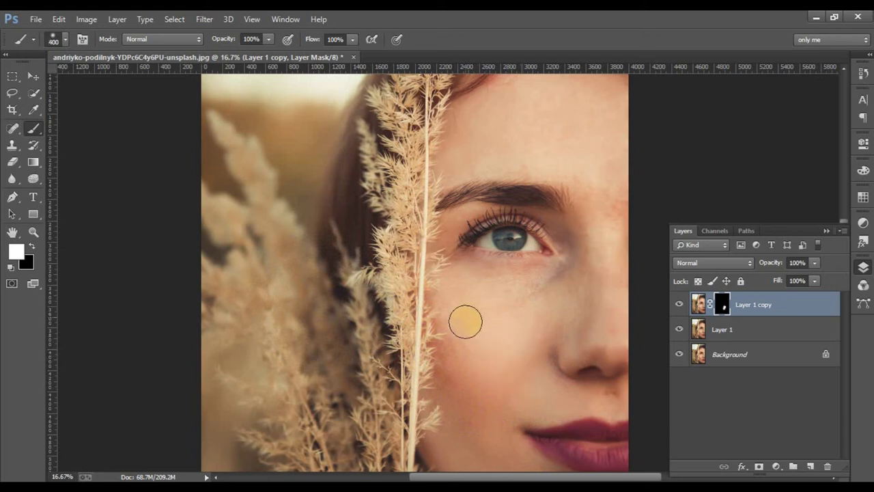
{"action": "key", "text": "bracketleft"}
{"action": "key", "text": "bracketleft"}
{"action": "scroll", "coordinate": [505, 328], "scroll_direction": "down", "scroll_amount": 2}
{"action": "scroll", "coordinate": [527, 367], "scroll_direction": "down", "scroll_amount": 1}
{"action": "key", "text": "bracketright"}
{"action": "key", "text": "bracketright"}
{"action": "key", "text": "bracketright"}
{"action": "scroll", "coordinate": [601, 342], "scroll_direction": "up", "scroll_amount": 3}
{"action": "key", "text": "bracketleft"}
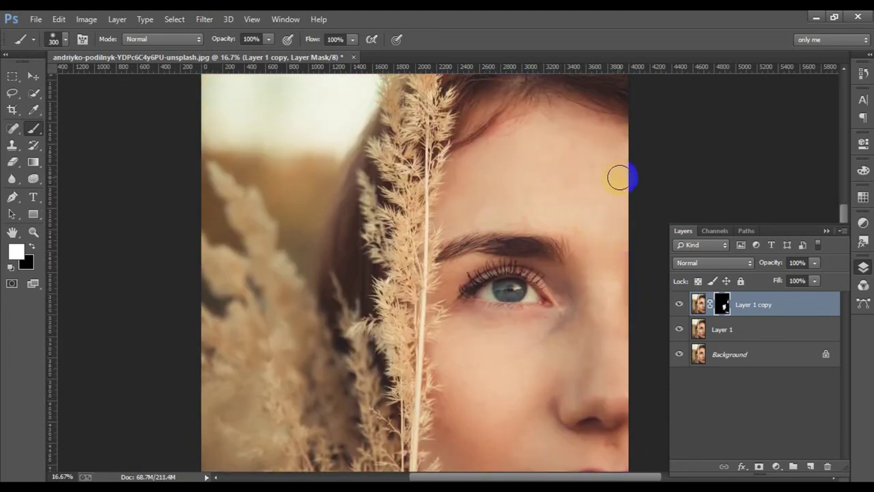
{"action": "left_click_drag", "start_coordinate": [224, 39], "coordinate": [203, 39]}
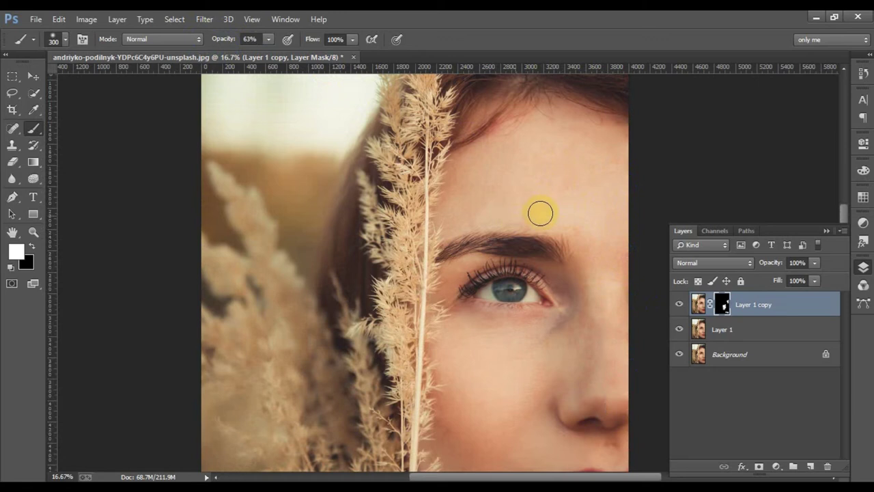
{"action": "mouse_move", "coordinate": [571, 151]}
{"action": "left_mouse_down"}
{"action": "mouse_move", "coordinate": [494, 154]}
{"action": "mouse_move", "coordinate": [609, 198]}
{"action": "left_mouse_up"}
{"action": "left_click_drag", "start_coordinate": [585, 153], "coordinate": [605, 188]}
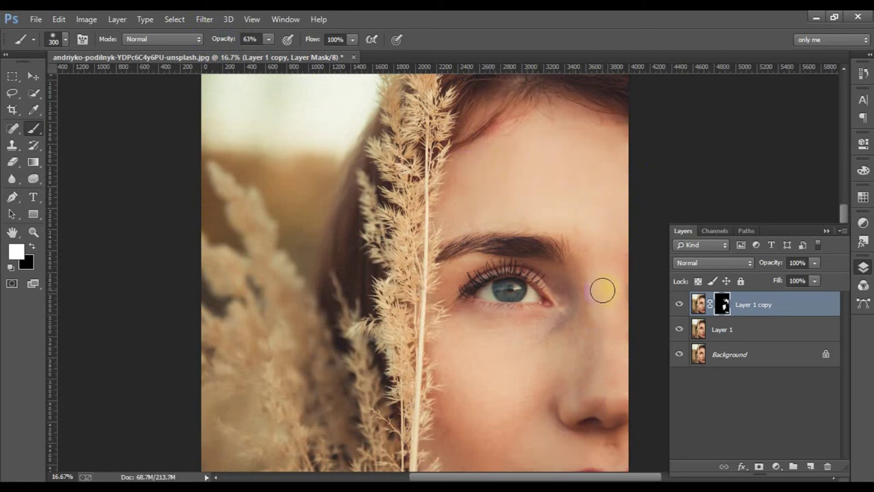
- At 81% flow and 68–78% opacity, reveal smoothing from eye to cheek and along the cheek edge
{"action": "left_click_drag", "start_coordinate": [313, 39], "coordinate": [298, 39]}
{"action": "left_click_drag", "start_coordinate": [224, 39], "coordinate": [235, 39]}
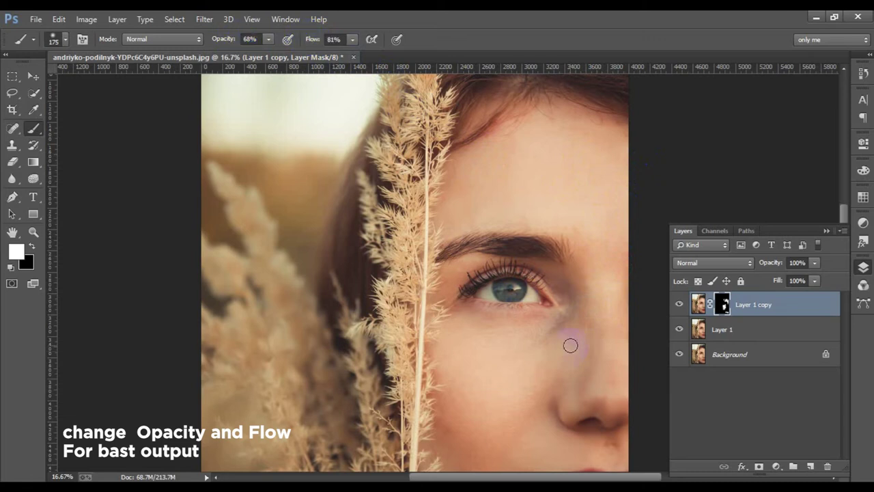
{"action": "left_click_drag", "start_coordinate": [524, 273], "coordinate": [584, 325]}
{"action": "mouse_move", "coordinate": [609, 369]}
{"action": "left_mouse_down"}
{"action": "mouse_move", "coordinate": [615, 396]}
{"action": "mouse_move", "coordinate": [620, 308]}
{"action": "mouse_move", "coordinate": [599, 405]}
{"action": "mouse_move", "coordinate": [585, 367]}
{"action": "mouse_move", "coordinate": [499, 387]}
{"action": "mouse_move", "coordinate": [441, 377]}
{"action": "mouse_move", "coordinate": [430, 385]}
{"action": "mouse_move", "coordinate": [476, 392]}
{"action": "left_mouse_up"}
{"action": "scroll", "coordinate": [612, 332], "scroll_direction": "down", "scroll_amount": 1}
{"action": "scroll", "coordinate": [611, 332], "scroll_direction": "down", "scroll_amount": 3}
{"action": "key", "text": "bracketright"}
{"action": "left_click_drag", "start_coordinate": [225, 39], "coordinate": [241, 39]}
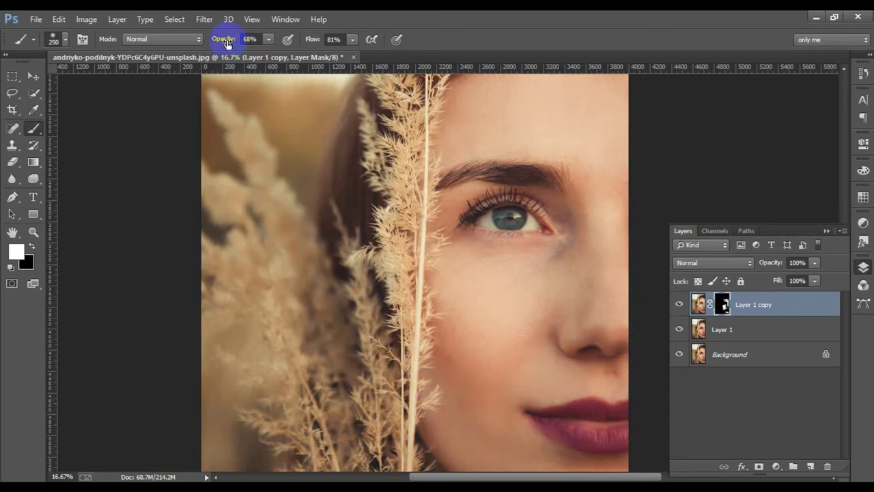
{"action": "key", "text": "bracketright"}
{"action": "key", "text": "bracketright"}
{"action": "key", "text": "bracketright"}
{"action": "mouse_move", "coordinate": [475, 366]}
{"action": "left_mouse_down"}
{"action": "mouse_move", "coordinate": [512, 351]}
{"action": "mouse_move", "coordinate": [480, 288]}
{"action": "mouse_move", "coordinate": [511, 341]}
{"action": "mouse_move", "coordinate": [468, 419]}
{"action": "mouse_move", "coordinate": [495, 406]}
{"action": "left_mouse_up"}
{"action": "key", "text": "ctrl+0"}
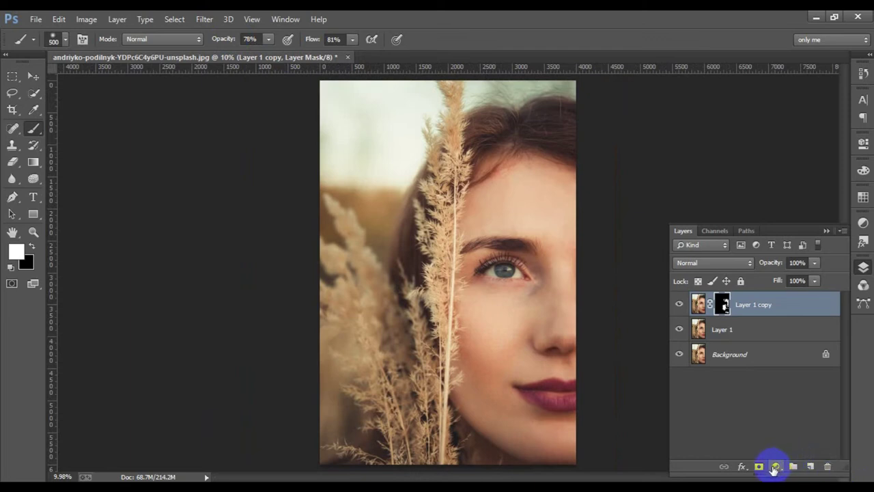
- Add a Brightness/Contrast adjustment layer, nudge brightness down, and invert its mask to black
{"action": "left_click", "coordinate": [774, 468]}
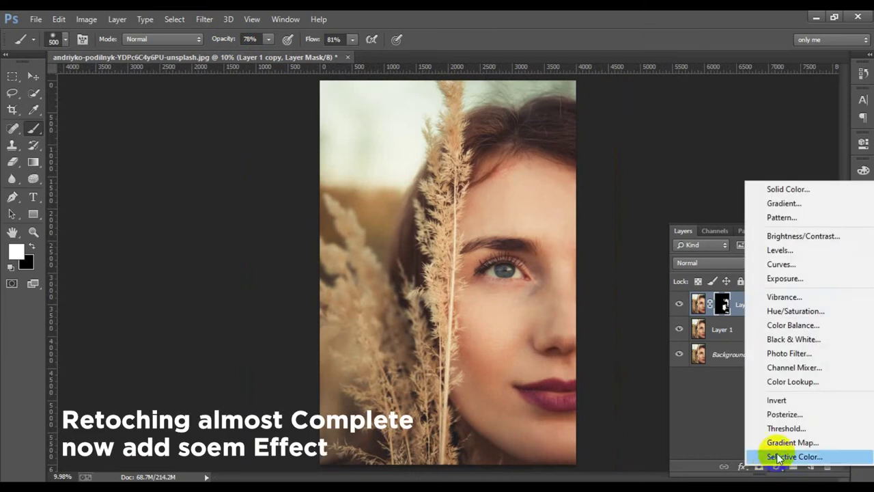
{"action": "left_click", "coordinate": [786, 236]}
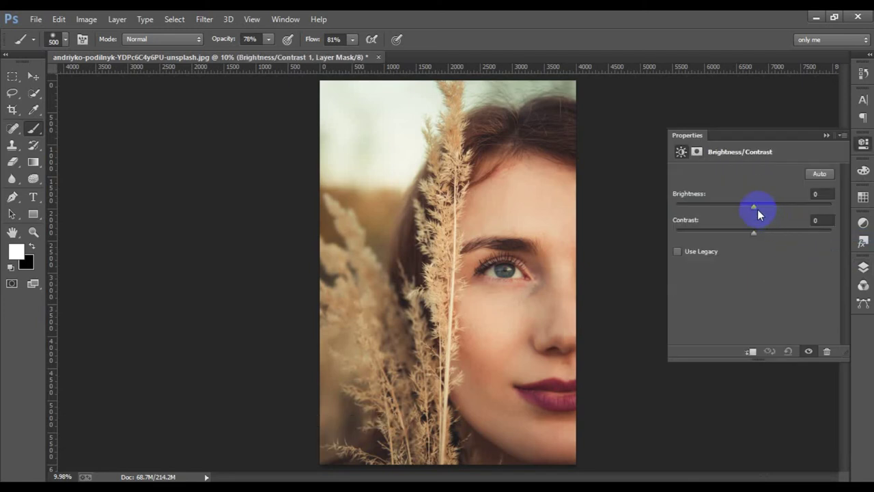
{"action": "left_click_drag", "start_coordinate": [755, 208], "coordinate": [776, 211]}
{"action": "left_click", "coordinate": [863, 267]}
{"action": "key", "text": "ctrl+i"}
{"action": "left_click", "coordinate": [728, 303], "text": "ctrl"}
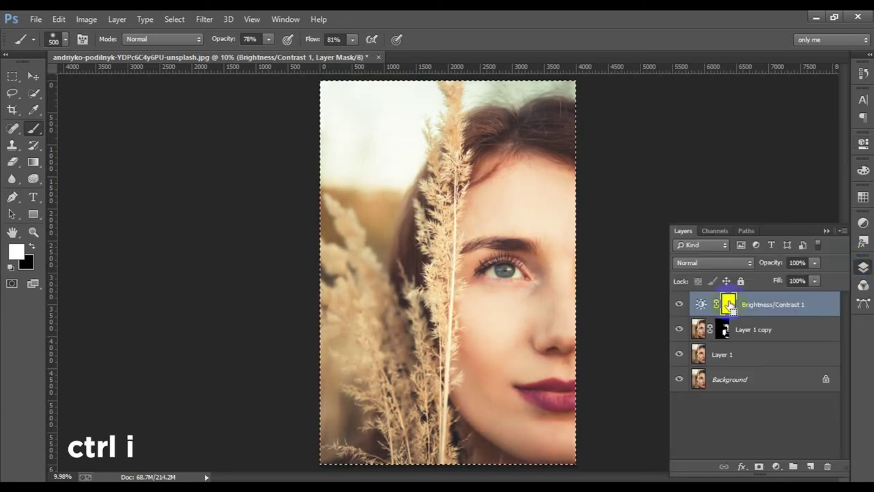
{"action": "key", "text": "ctrl+d"}
- Zoom in on the eye and paint the brightening onto the eye white and iris
{"action": "key", "text": "ctrl+plus"}
{"action": "key", "text": "ctrl+plus"}
{"action": "key", "text": "ctrl+plus"}
{"action": "key", "text": "ctrl+plus"}
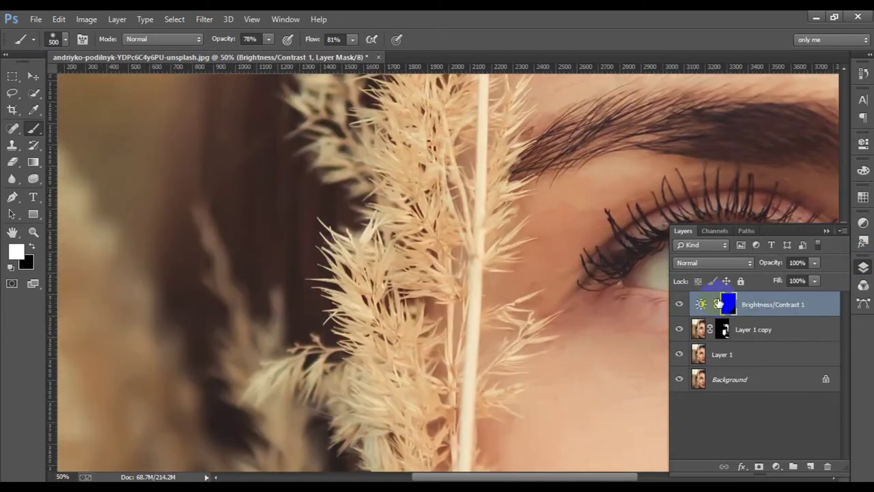
{"action": "key", "text": "ctrl+plus"}
{"action": "left_click_drag", "start_coordinate": [589, 293], "coordinate": [312, 321]}
{"action": "left_click_drag", "start_coordinate": [239, 39], "coordinate": [221, 36]}
{"action": "left_click_drag", "start_coordinate": [306, 42], "coordinate": [273, 42]}
{"action": "key", "text": "0"}
{"action": "key", "text": "shift+9"}
{"action": "key", "text": "shift+4"}
{"action": "mouse_move", "coordinate": [449, 287]}
{"action": "left_mouse_down"}
{"action": "mouse_move", "coordinate": [474, 325]}
{"action": "mouse_move", "coordinate": [624, 289]}
{"action": "mouse_move", "coordinate": [605, 332]}
{"action": "mouse_move", "coordinate": [530, 324]}
{"action": "mouse_move", "coordinate": [527, 307]}
{"action": "left_mouse_up"}
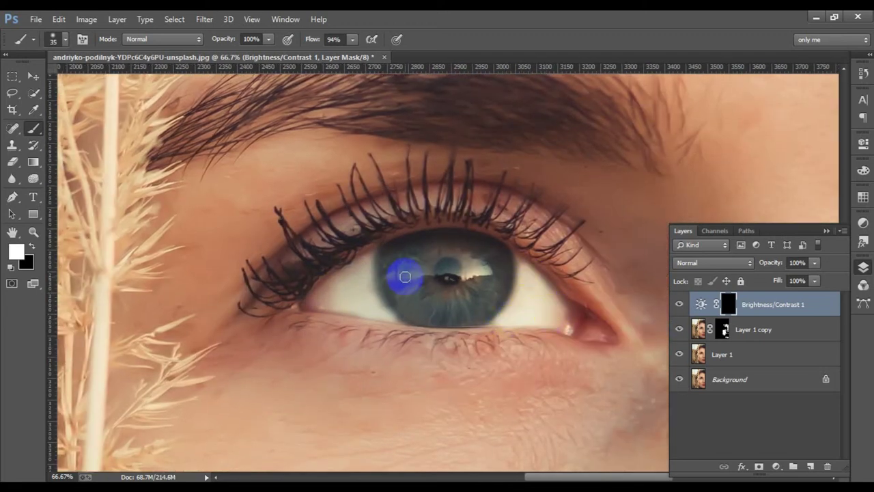
{"action": "left_click_drag", "start_coordinate": [405, 278], "coordinate": [478, 280]}
- Lower the brightness layer's fill, try Screen blending, then return it to Normal
{"action": "key", "text": "ctrl+0"}
{"action": "mouse_move", "coordinate": [778, 281]}
{"action": "left_mouse_down"}
{"action": "mouse_move", "coordinate": [762, 283]}
{"action": "mouse_move", "coordinate": [797, 286]}
{"action": "left_mouse_up"}
{"action": "left_click", "coordinate": [714, 262]}
{"action": "left_click", "coordinate": [710, 112]}
{"action": "left_click", "coordinate": [713, 263]}
{"action": "left_click", "coordinate": [683, 15]}
- Add a Selective Color layer that pulls cyan from the Yellows and adds yellow to +21
{"action": "left_click", "coordinate": [776, 465]}
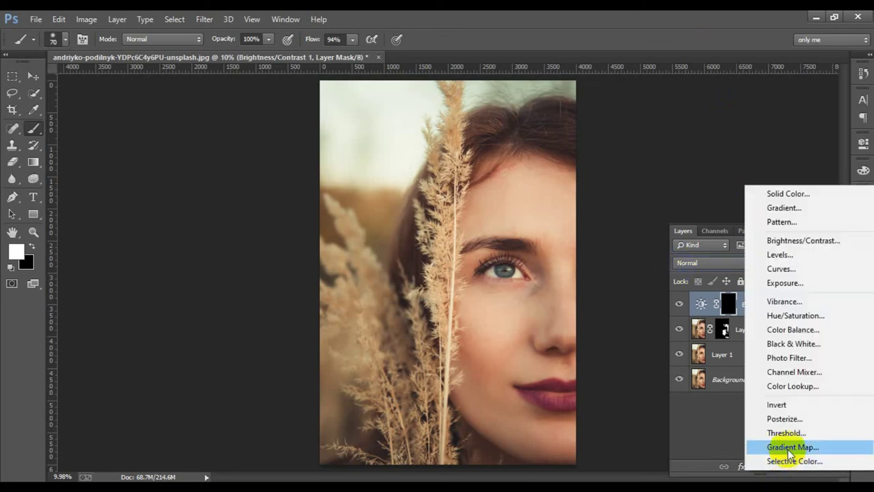
{"action": "left_click", "coordinate": [803, 462]}
{"action": "mouse_move", "coordinate": [754, 220]}
{"action": "left_mouse_down"}
{"action": "mouse_move", "coordinate": [724, 225]}
{"action": "mouse_move", "coordinate": [735, 243]}
{"action": "mouse_move", "coordinate": [723, 257]}
{"action": "mouse_move", "coordinate": [755, 276]}
{"action": "mouse_move", "coordinate": [724, 307]}
{"action": "left_mouse_up"}
{"action": "left_click", "coordinate": [765, 191]}
{"action": "left_click", "coordinate": [738, 212]}
{"action": "mouse_move", "coordinate": [754, 220]}
{"action": "left_mouse_down"}
{"action": "mouse_move", "coordinate": [783, 224]}
{"action": "mouse_move", "coordinate": [692, 221]}
{"action": "mouse_move", "coordinate": [726, 247]}
{"action": "left_mouse_up"}
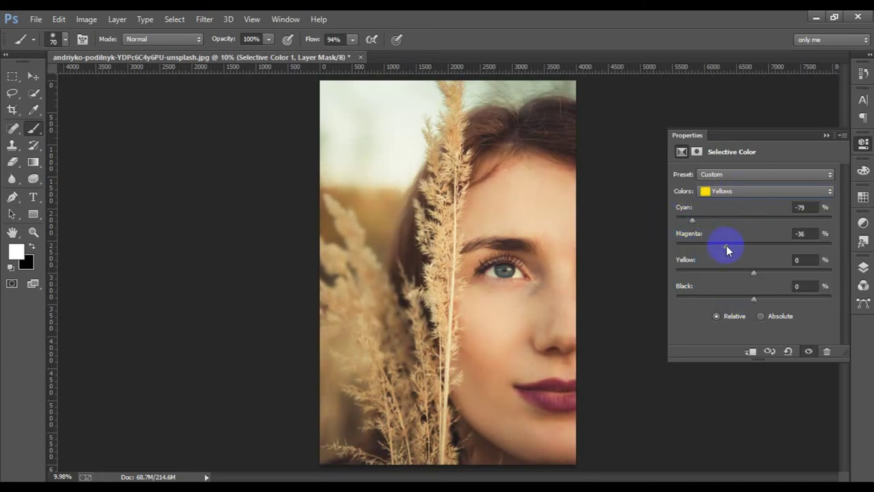
{"action": "left_click_drag", "start_coordinate": [754, 275], "coordinate": [770, 276]}
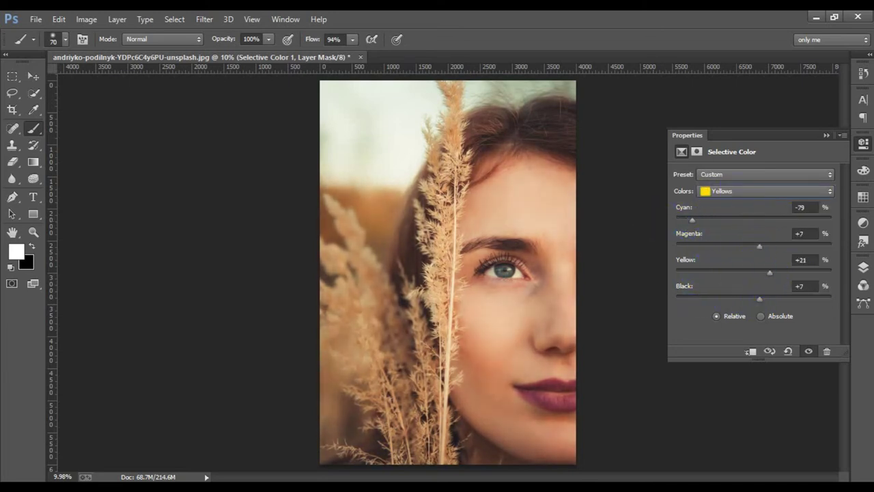
- Paint the Selective Color mask black with a 1800 brush over the face and lips
{"action": "key", "text": "F7"}
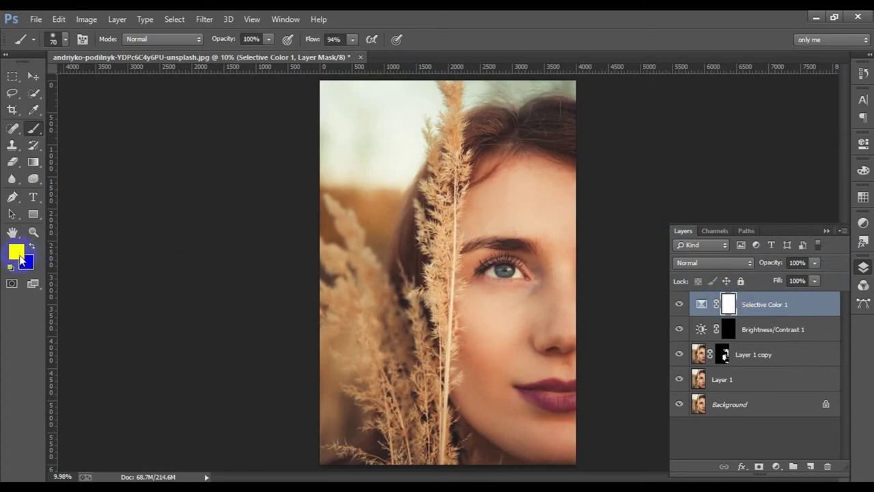
{"action": "key", "text": "bracketright"}
{"action": "key", "text": "bracketright"}
{"action": "key", "text": "bracketright"}
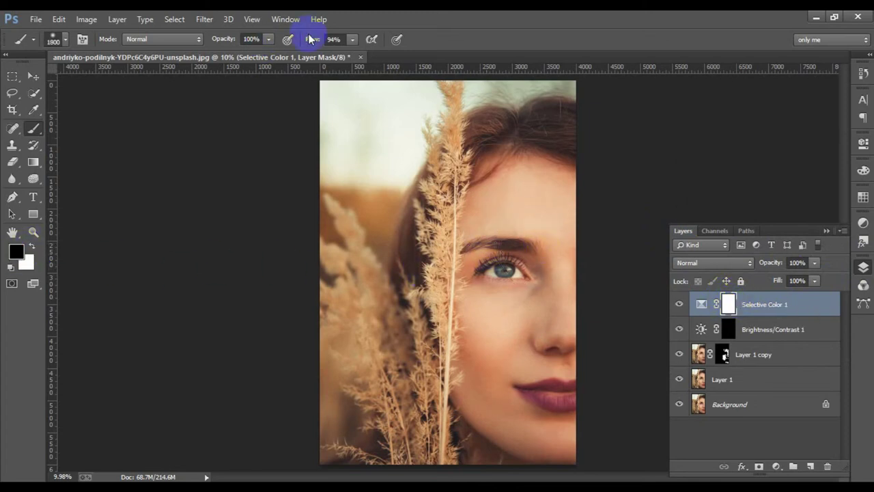
{"action": "left_click", "coordinate": [523, 195]}
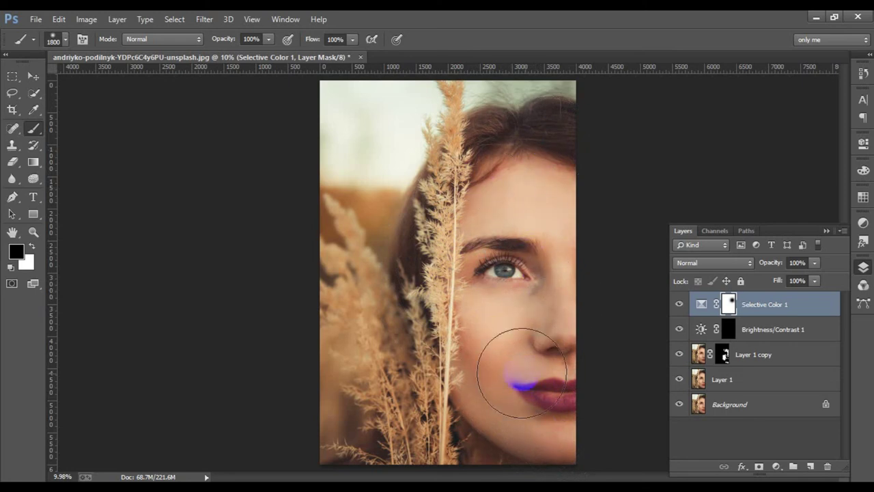
{"action": "left_click_drag", "start_coordinate": [538, 369], "coordinate": [533, 403]}
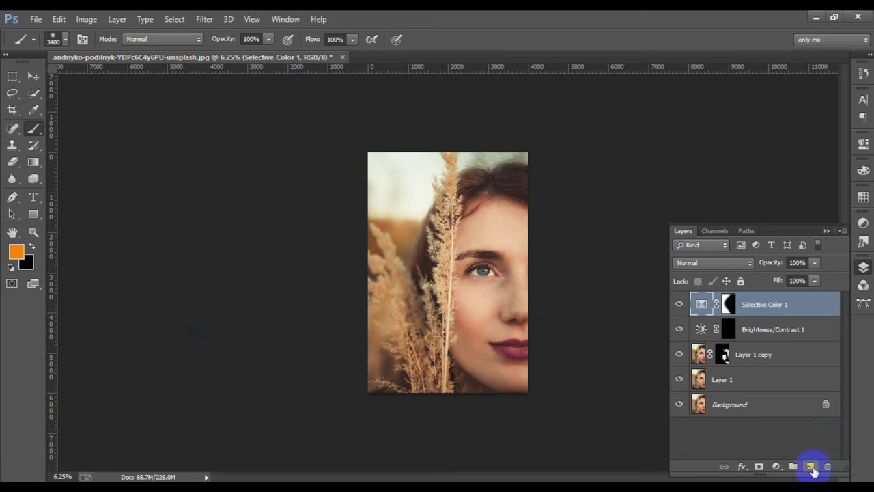
- On a new layer, paint a 5000px orange dab at the photo's top-left
{"action": "left_click", "coordinate": [811, 467]}
{"action": "key", "text": "d"}
{"action": "left_click", "coordinate": [16, 251]}
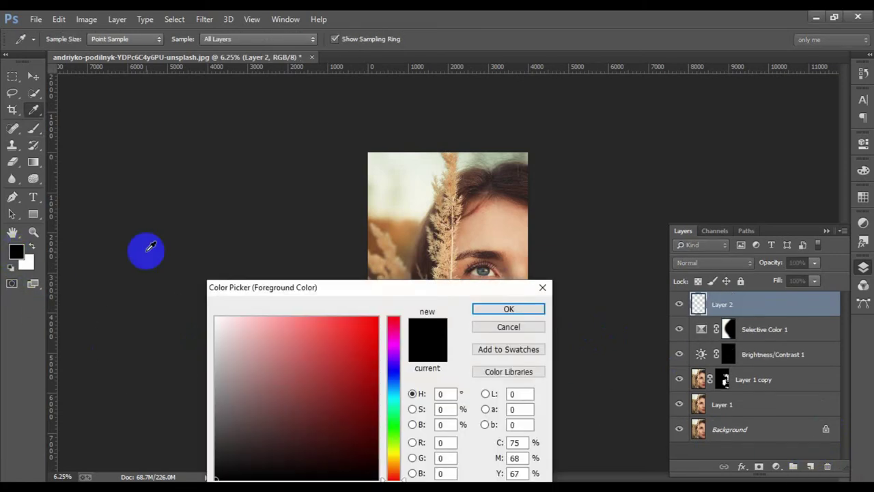
{"action": "left_click_drag", "start_coordinate": [301, 343], "coordinate": [377, 289]}
{"action": "left_click", "coordinate": [523, 308]}
{"action": "key", "text": "b"}
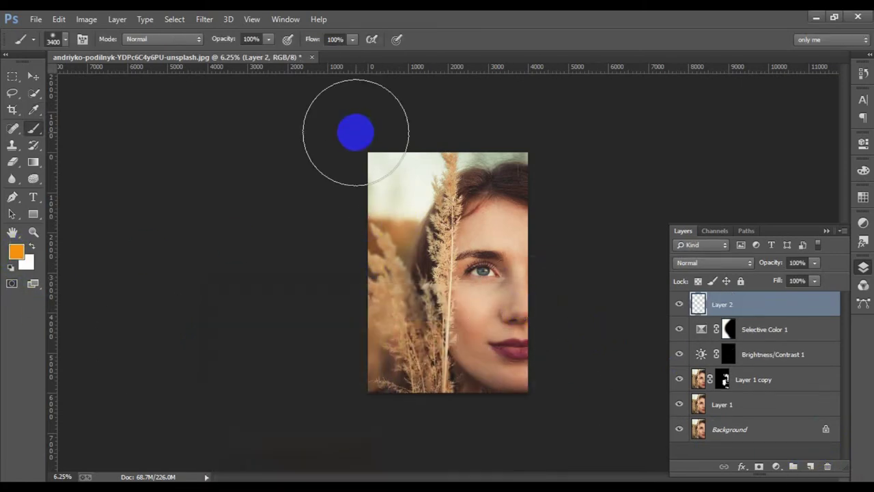
{"action": "key", "text": "bracketright"}
{"action": "key", "text": "bracketright"}
{"action": "key", "text": "bracketright"}
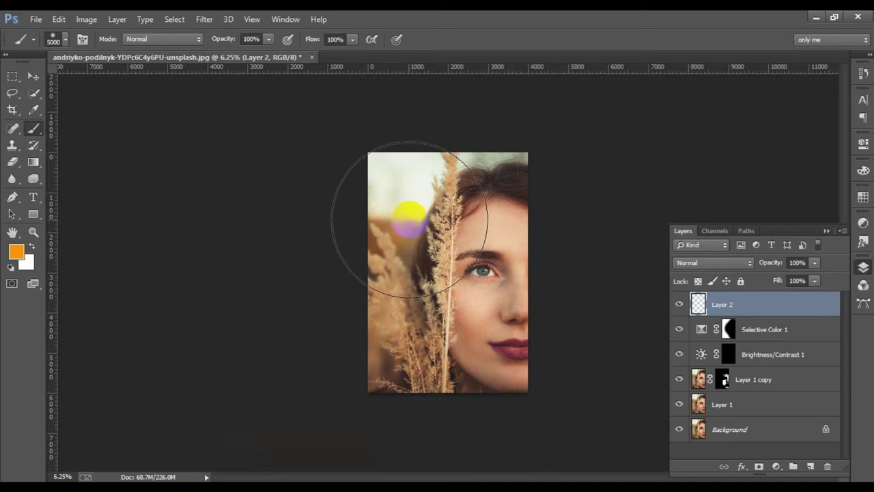
{"action": "left_click", "coordinate": [409, 219]}
- Preview blending modes for the orange layer and settle on Screen
{"action": "left_click", "coordinate": [724, 262]}
{"action": "left_click", "coordinate": [709, 21]}
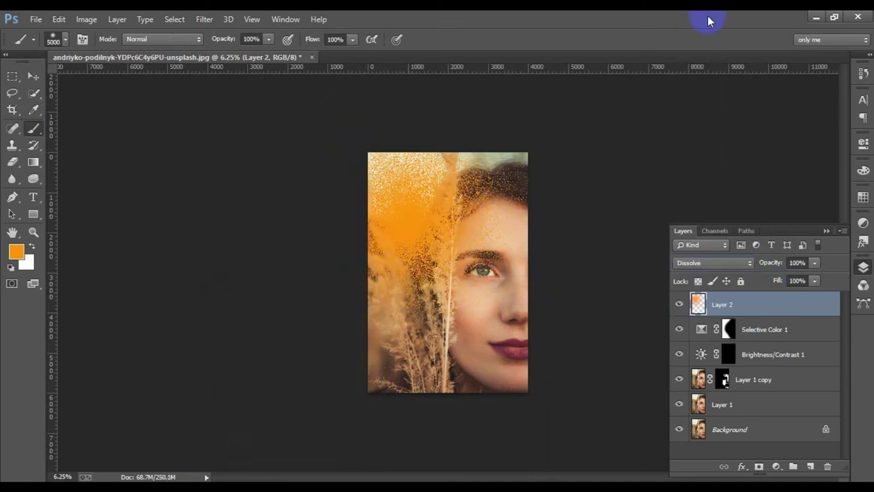
{"action": "key", "text": "Down"}
{"action": "key", "text": "Down"}
{"action": "key", "text": "Down"}
{"action": "key", "text": "Down"}
{"action": "key", "text": "Down"}
{"action": "key", "text": "Down"}
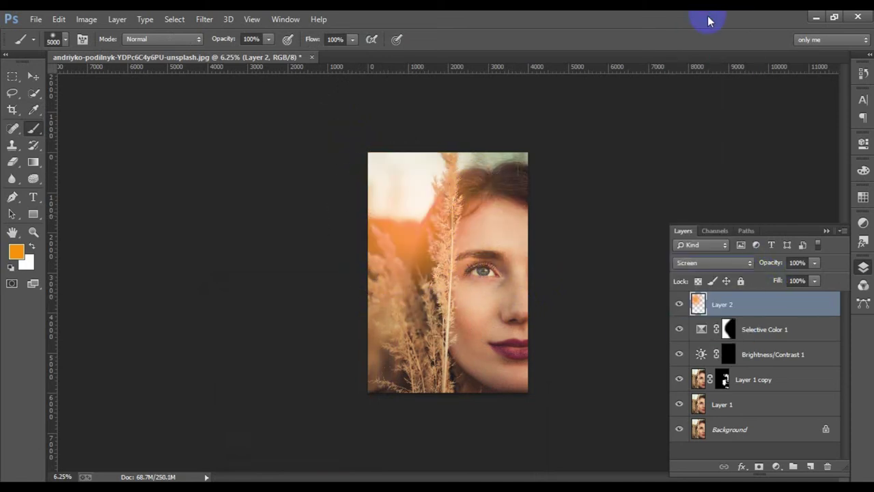
{"action": "key", "text": "Down"}
{"action": "key", "text": "Down"}
{"action": "key", "text": "Down"}
{"action": "key", "text": "Down"}
{"action": "key", "text": "Down"}
{"action": "key", "text": "Down"}
{"action": "key", "text": "Down"}
{"action": "key", "text": "Down"}
{"action": "key", "text": "Down"}
{"action": "key", "text": "Down"}
{"action": "key", "text": "Down"}
{"action": "key", "text": "Down"}
{"action": "key", "text": "Down"}
{"action": "key", "text": "Down"}
{"action": "key", "text": "Down"}
{"action": "key", "text": "Down"}
{"action": "key", "text": "Down"}
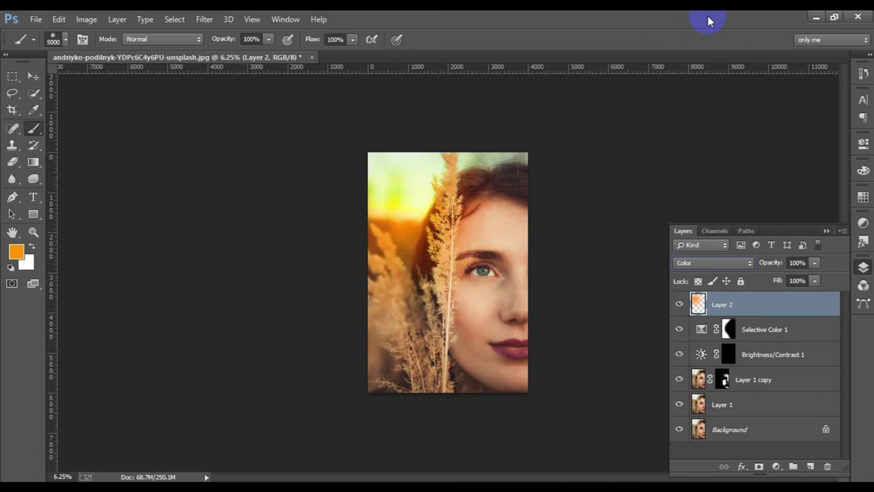
{"action": "key", "text": "Down"}
{"action": "left_click", "coordinate": [738, 263]}
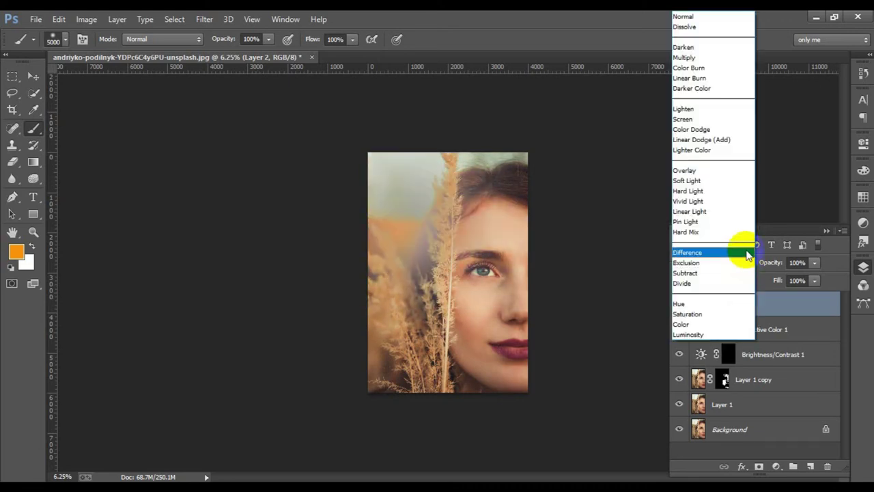
{"action": "left_click", "coordinate": [706, 113]}
- Scale up the orange glow with Free Transform and move it toward the upper-left
{"action": "left_click", "coordinate": [33, 79]}
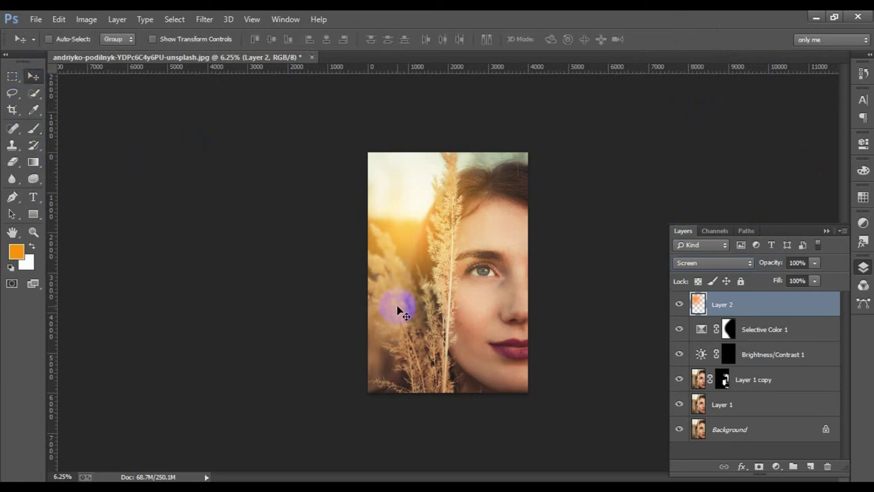
{"action": "key", "text": "ctrl+t"}
{"action": "left_click_drag", "start_coordinate": [527, 392], "coordinate": [523, 375]}
{"action": "left_click_drag", "start_coordinate": [479, 294], "coordinate": [468, 273]}
{"action": "mouse_move", "coordinate": [517, 349]}
{"action": "left_mouse_down"}
{"action": "mouse_move", "coordinate": [507, 339]}
{"action": "mouse_move", "coordinate": [517, 349]}
{"action": "left_mouse_up"}
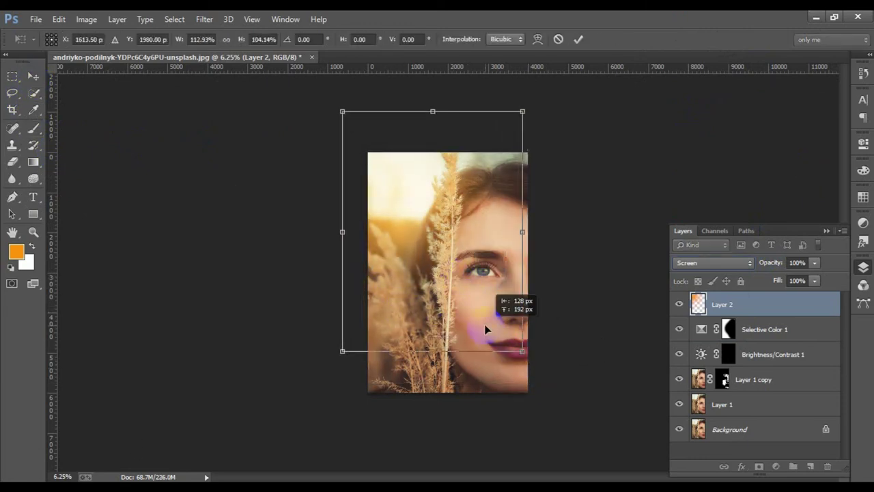
{"action": "key", "text": "Return"}
{"action": "mouse_move", "coordinate": [478, 321]}
{"action": "left_mouse_down"}
{"action": "mouse_move", "coordinate": [401, 223]}
{"action": "mouse_move", "coordinate": [425, 257]}
{"action": "mouse_move", "coordinate": [422, 250]}
{"action": "left_mouse_up"}
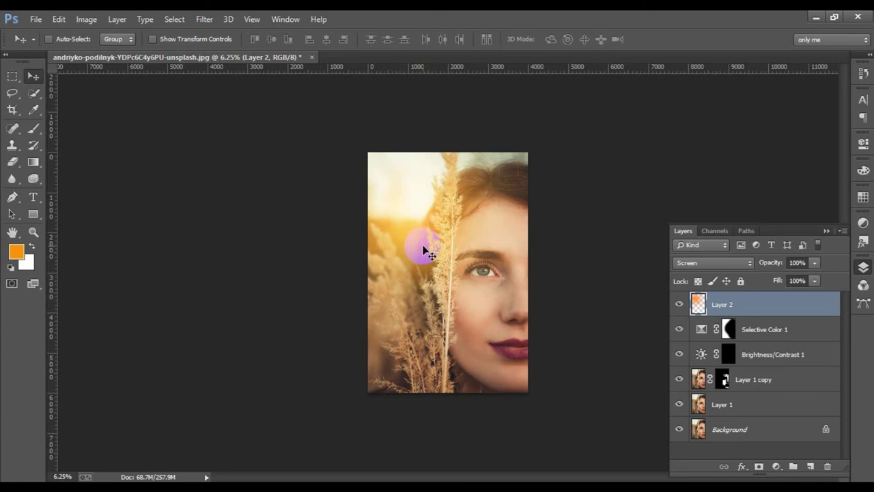
{"action": "key", "text": "ctrl+t"}
{"action": "left_click_drag", "start_coordinate": [367, 147], "coordinate": [336, 123]}
- Add a mask to Layer 2 and paint the glow off the face at 70% flow
{"action": "left_click", "coordinate": [579, 39]}
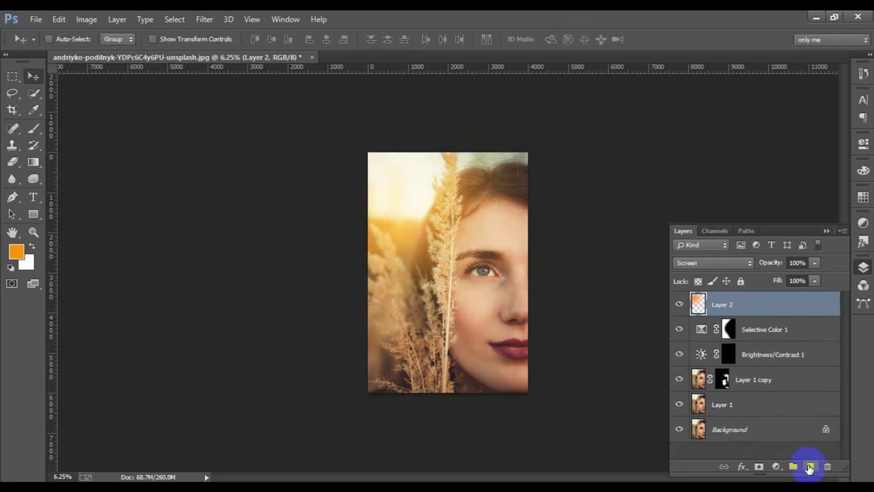
{"action": "left_click", "coordinate": [760, 467]}
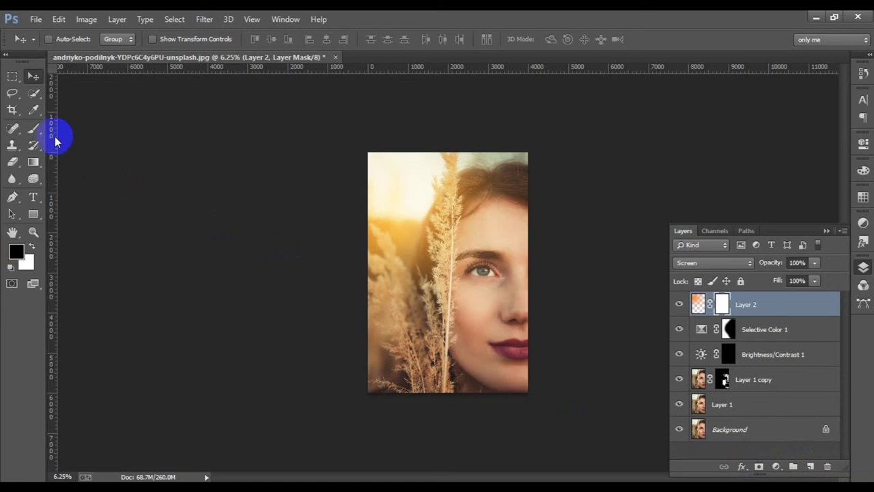
{"action": "left_click", "coordinate": [34, 129]}
{"action": "key", "text": "Tab"}
{"action": "type", "text": "70"}
{"action": "key", "text": "Return"}
{"action": "key", "text": "ctrl+plus"}
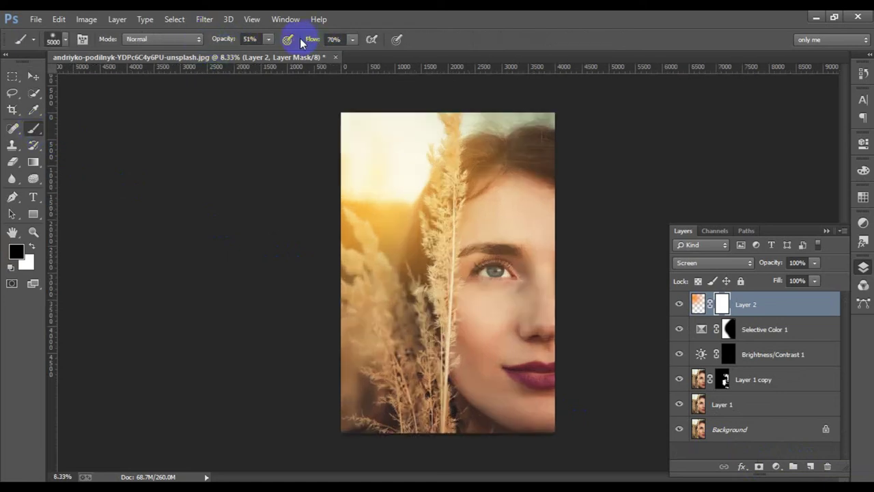
{"action": "key", "text": "ctrl+plus"}
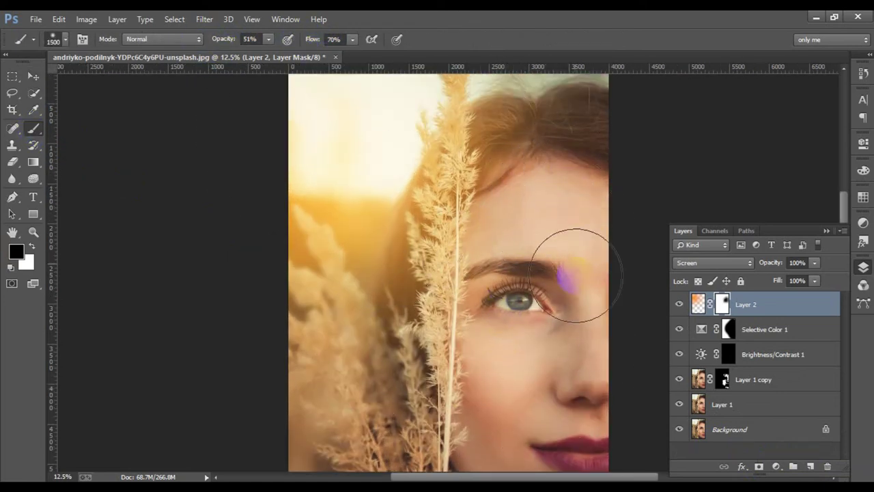
{"action": "left_click_drag", "start_coordinate": [513, 252], "coordinate": [541, 357]}
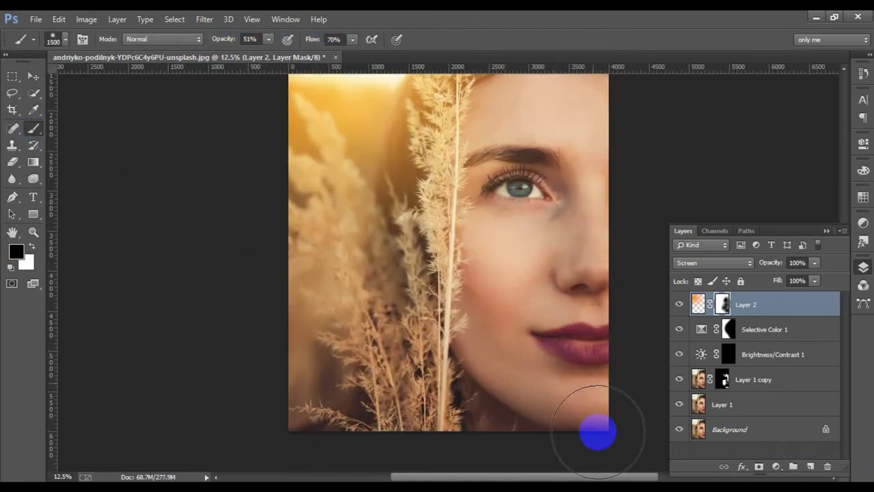
- Lower the orange glow layer's fill to about 43%
{"action": "scroll", "coordinate": [597, 433], "scroll_direction": "up", "scroll_amount": 3}
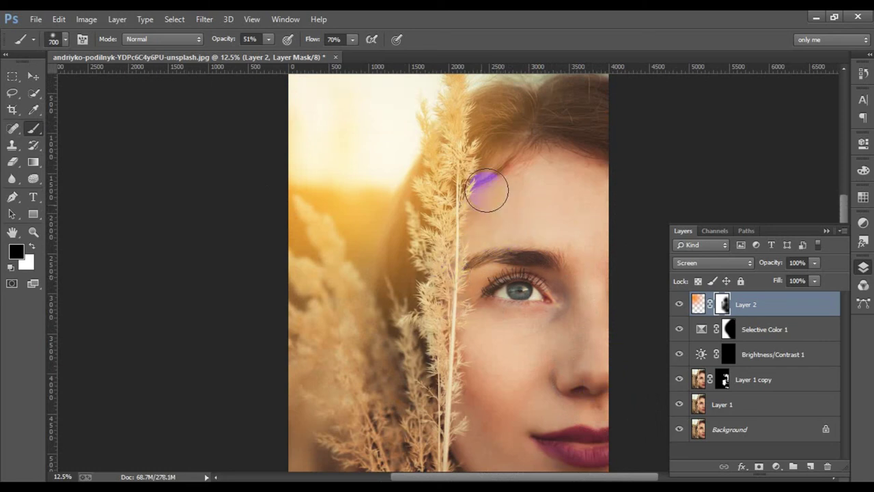
{"action": "left_click_drag", "start_coordinate": [777, 281], "coordinate": [738, 286]}
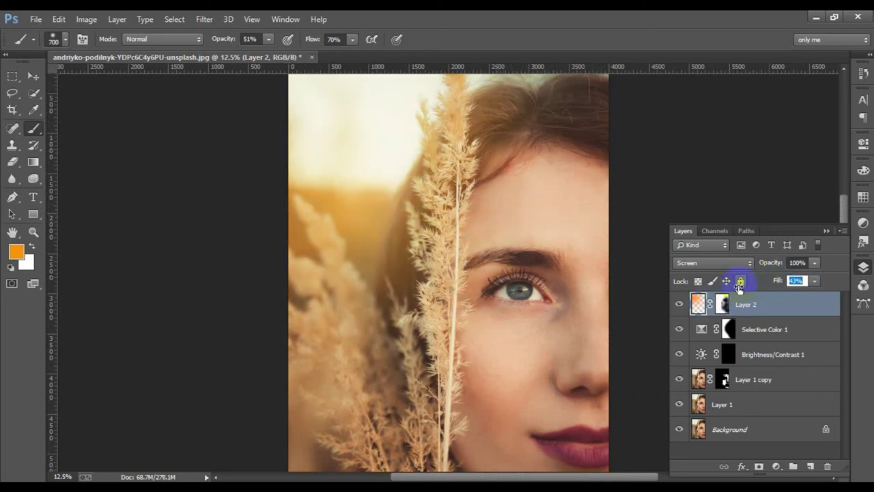
{"action": "scroll", "coordinate": [716, 157], "scroll_direction": "down", "scroll_amount": 1}
- Group the layers above the background and stamp a merged copy onto a new layer
{"action": "left_click", "coordinate": [797, 405], "text": "shift"}
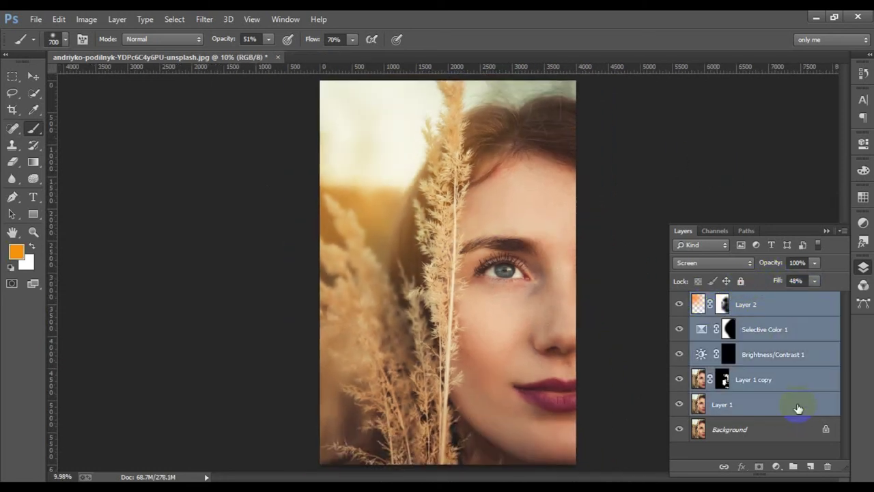
{"action": "key", "text": "ctrl+g"}
{"action": "key", "text": "ctrl+j"}
{"action": "key", "text": "ctrl+shift+e"}
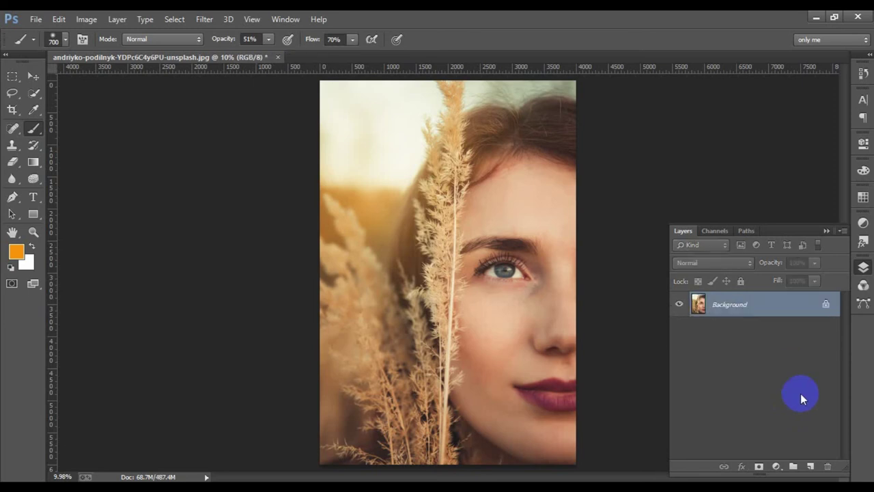
{"action": "key", "text": "ctrl+z"}
{"action": "key", "text": "ctrl+alt+e"}
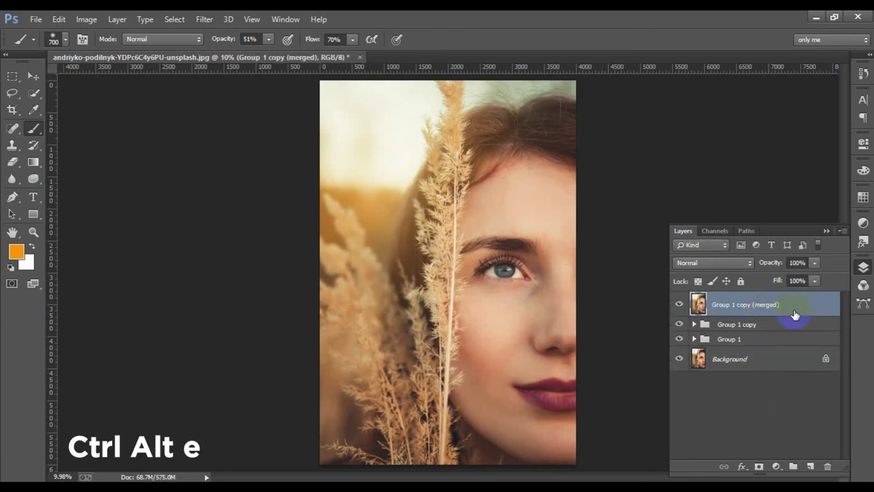
- In the Camera Raw Filter, keep Tint at 0 and warm the Temperature slightly
{"action": "left_click", "coordinate": [205, 19]}
{"action": "left_click", "coordinate": [258, 95]}
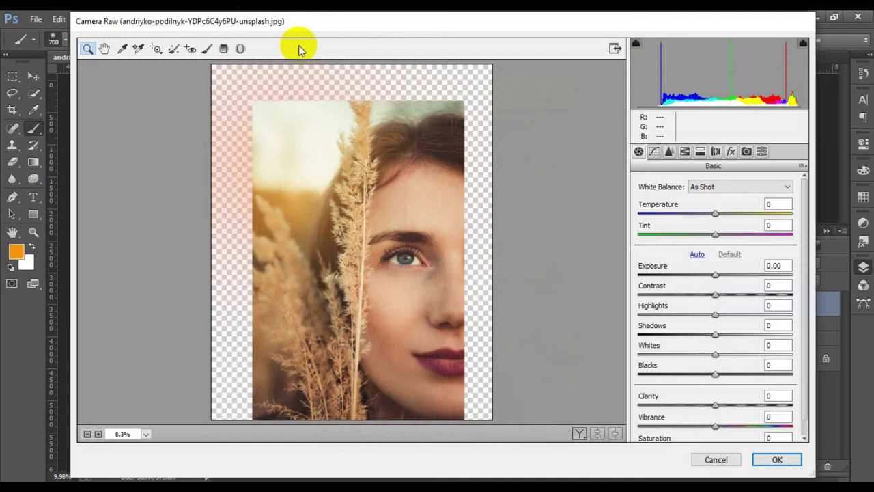
{"action": "scroll", "coordinate": [748, 327], "scroll_direction": "down", "scroll_amount": 1}
{"action": "mouse_move", "coordinate": [715, 259]}
{"action": "left_mouse_down"}
{"action": "mouse_move", "coordinate": [727, 260]}
{"action": "mouse_move", "coordinate": [718, 260]}
{"action": "mouse_move", "coordinate": [724, 287]}
{"action": "left_mouse_up"}
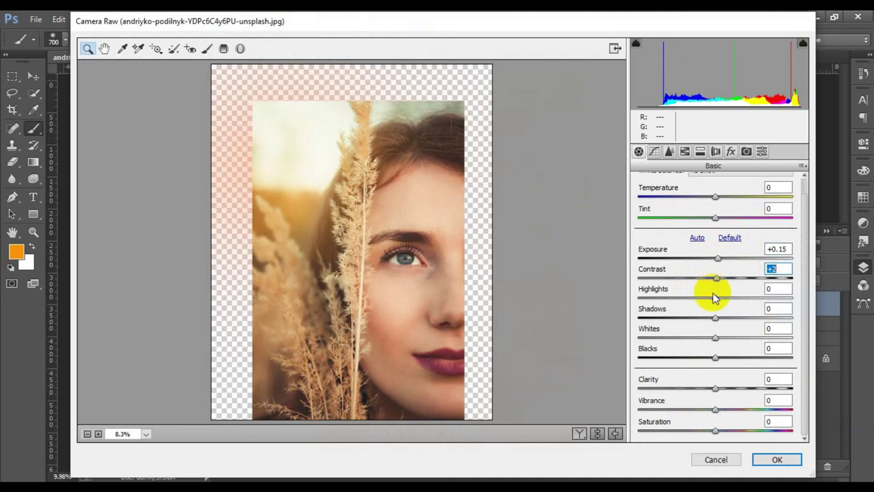
{"action": "left_click_drag", "start_coordinate": [715, 219], "coordinate": [711, 219]}
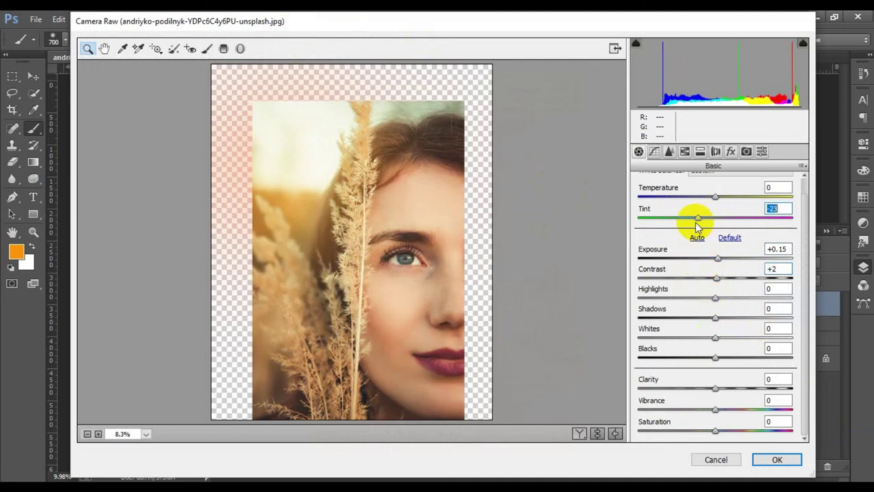
{"action": "double_click", "coordinate": [711, 220]}
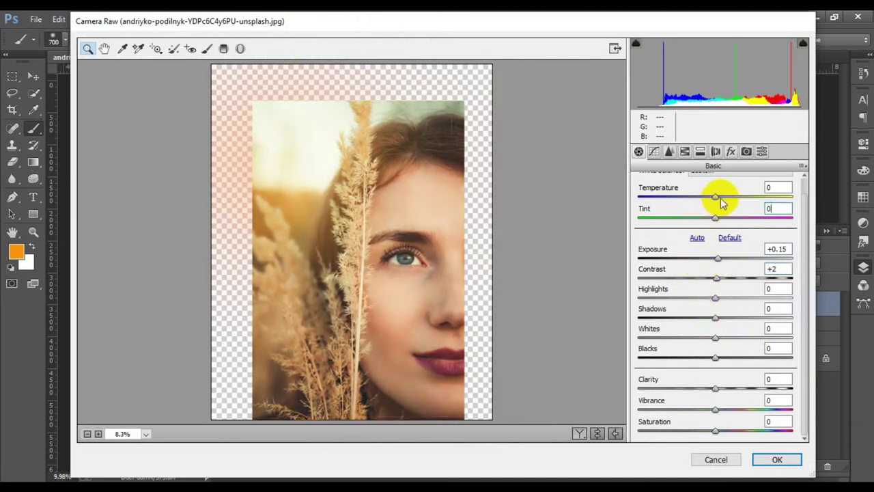
{"action": "left_click_drag", "start_coordinate": [717, 200], "coordinate": [720, 200]}
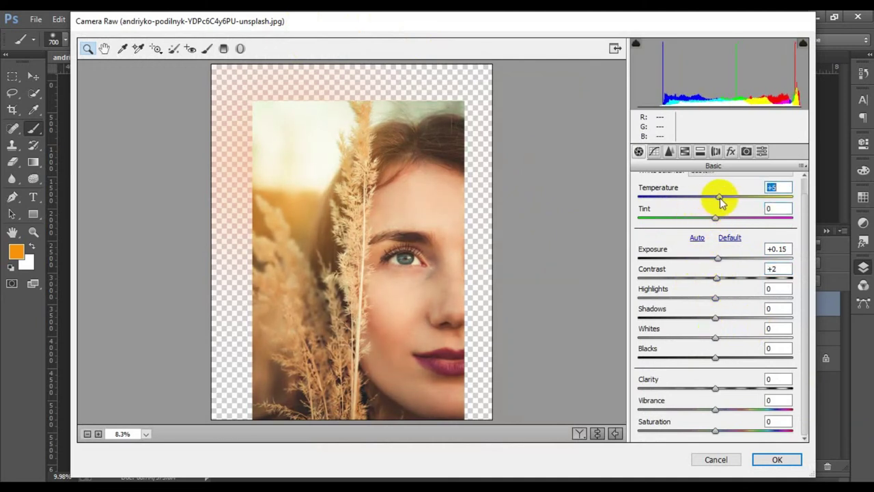
- In HSL, shift yellow and green hues, darken yellow luminance and boost yellow saturation
{"action": "left_click", "coordinate": [670, 151]}
{"action": "left_click", "coordinate": [685, 151]}
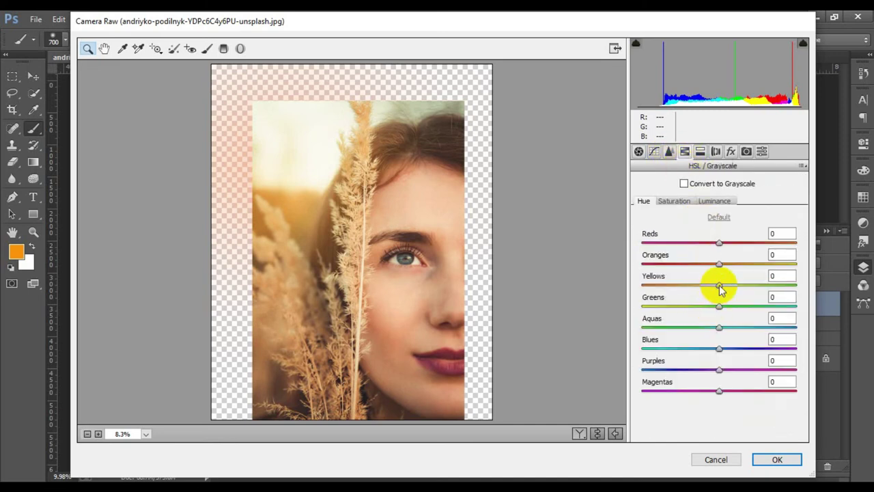
{"action": "left_click_drag", "start_coordinate": [719, 285], "coordinate": [691, 287]}
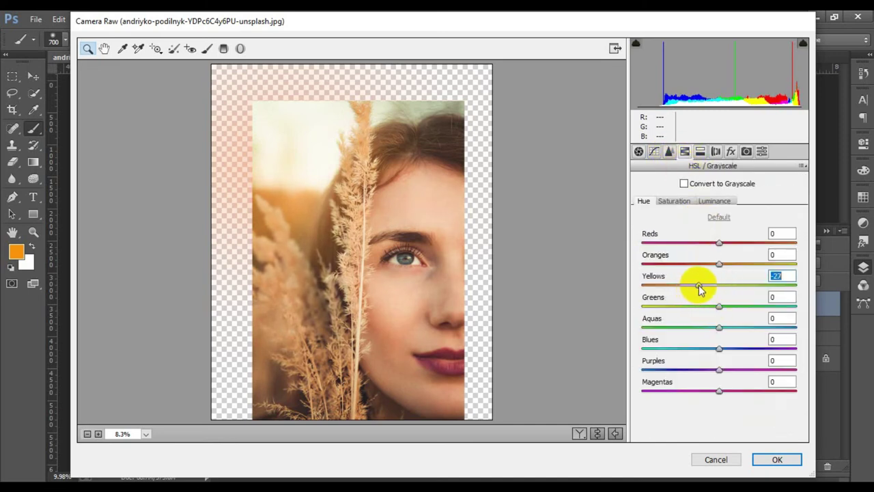
{"action": "left_click_drag", "start_coordinate": [719, 306], "coordinate": [728, 315]}
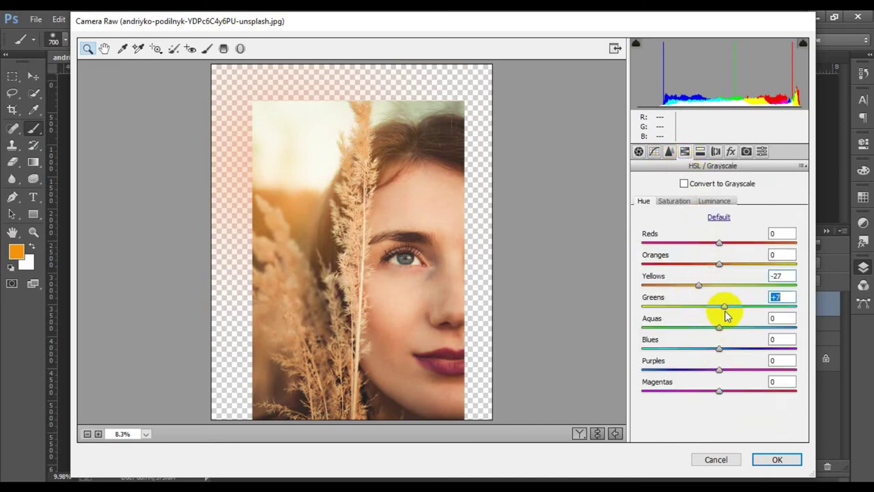
{"action": "left_click", "coordinate": [715, 201]}
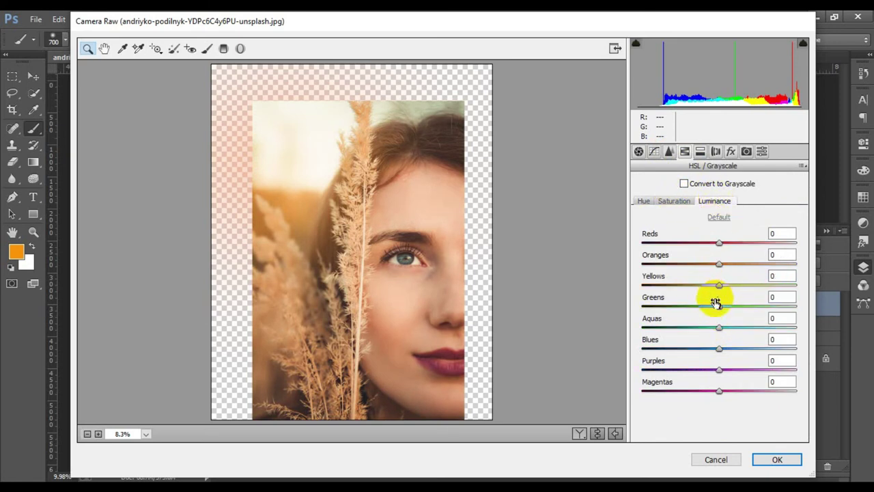
{"action": "mouse_move", "coordinate": [719, 285]}
{"action": "left_mouse_down"}
{"action": "mouse_move", "coordinate": [710, 290]}
{"action": "mouse_move", "coordinate": [725, 253]}
{"action": "left_mouse_up"}
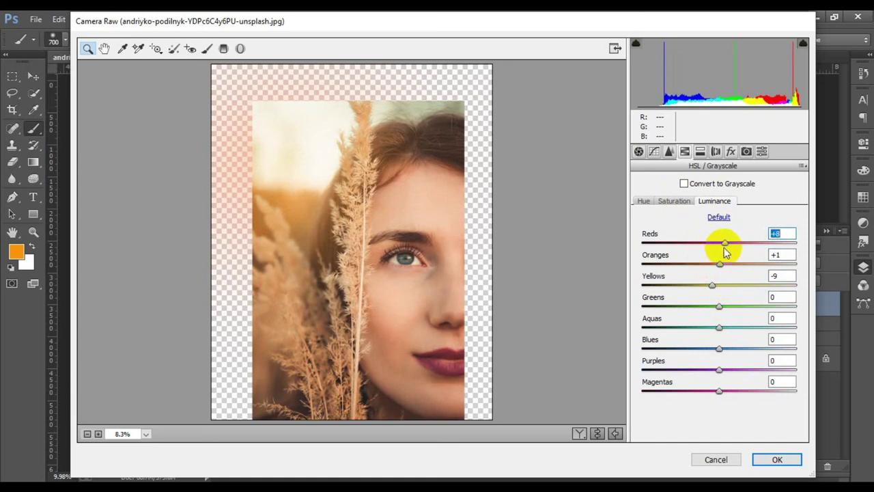
{"action": "left_click", "coordinate": [675, 200]}
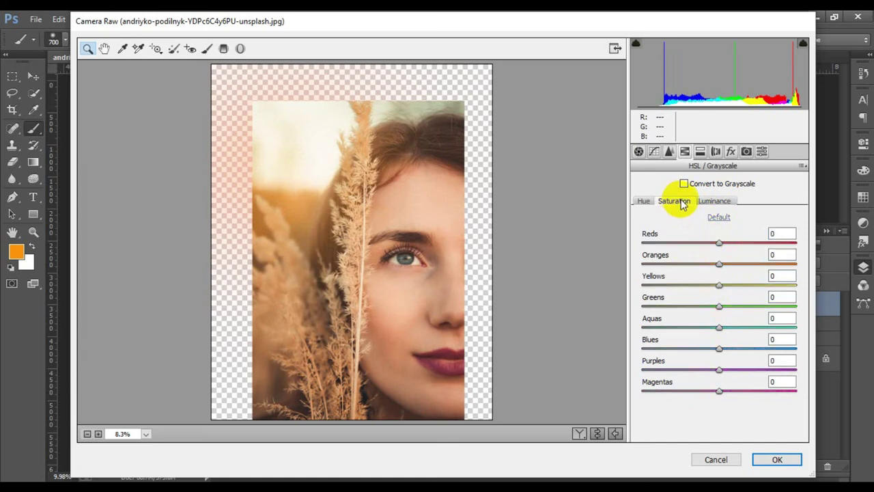
{"action": "left_click_drag", "start_coordinate": [721, 288], "coordinate": [735, 289]}
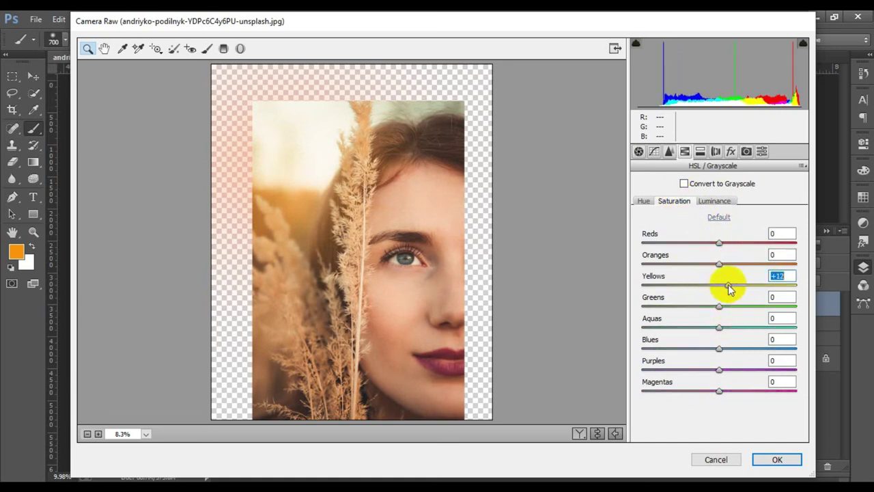
- Add a −23 post-crop vignette to darken the edges and apply the Camera Raw grade
{"action": "left_click", "coordinate": [730, 151]}
{"action": "left_click_drag", "start_coordinate": [720, 318], "coordinate": [707, 322]}
{"action": "left_click", "coordinate": [716, 151]}
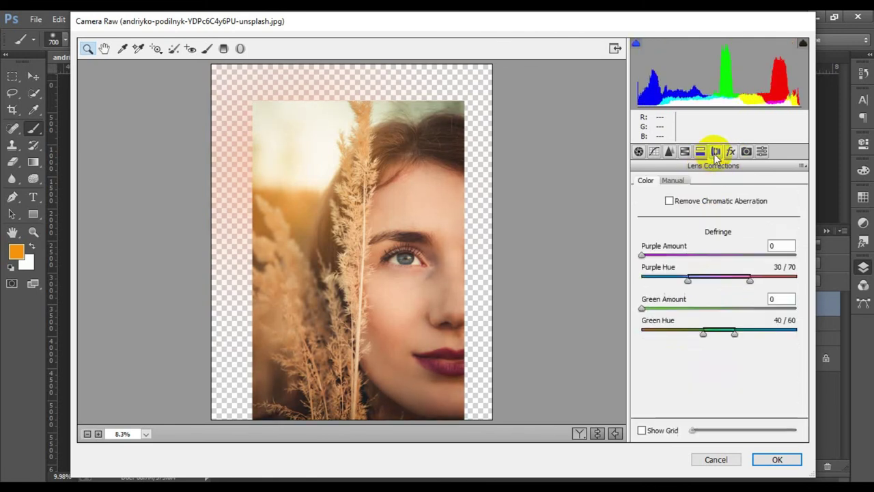
{"action": "left_click", "coordinate": [700, 151]}
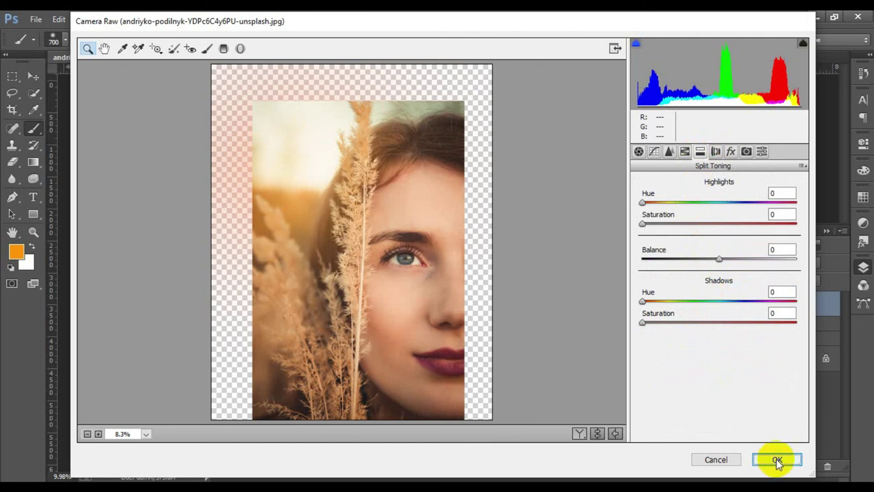
{"action": "left_click", "coordinate": [776, 460]}
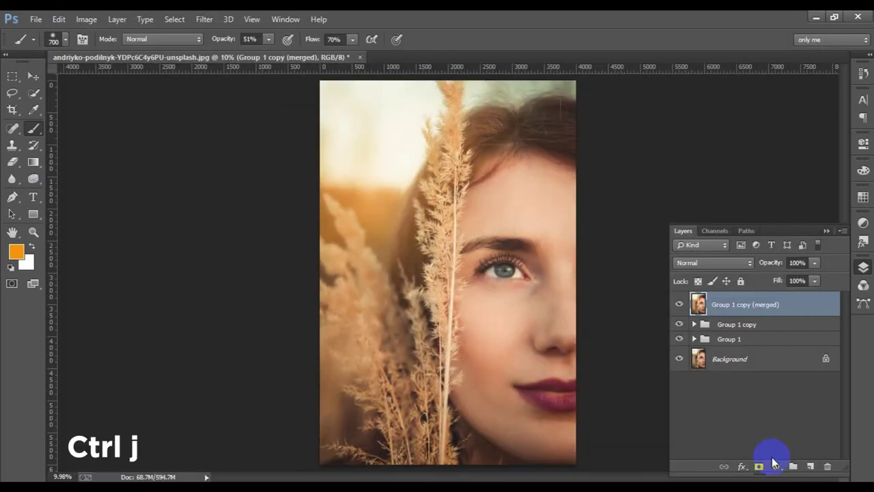
- Duplicate the graded layer and apply Imagenomic Noiseware to the copy, checking eyes, cheek and lips
{"action": "key", "text": "ctrl+j"}
{"action": "left_click", "coordinate": [204, 19]}
{"action": "mouse_move", "coordinate": [226, 362]}
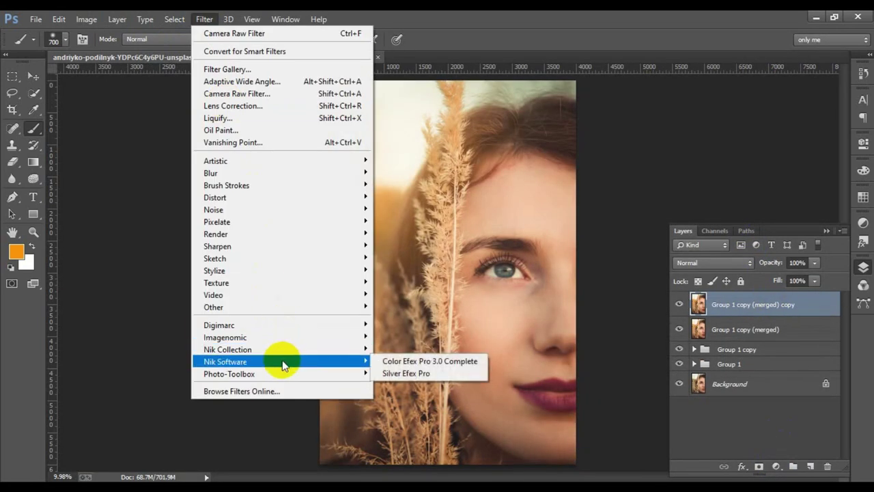
{"action": "left_click", "coordinate": [392, 338]}
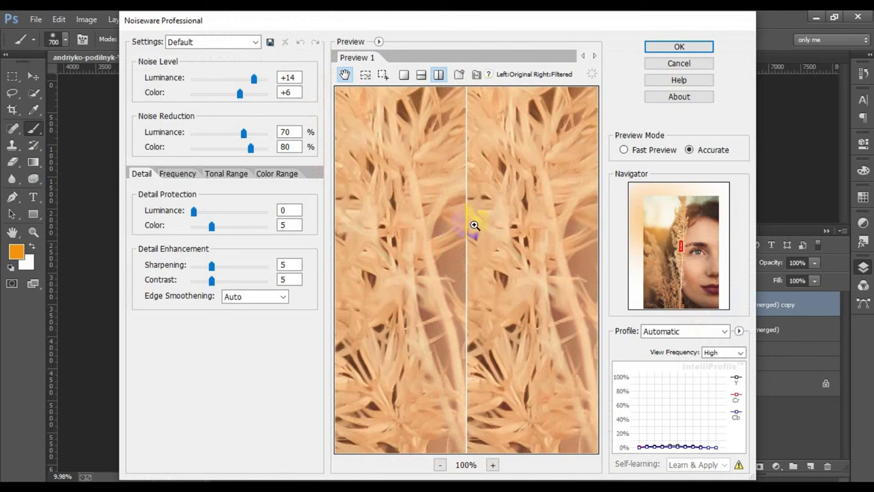
{"action": "mouse_move", "coordinate": [474, 225]}
{"action": "left_mouse_down"}
{"action": "mouse_move", "coordinate": [563, 282]}
{"action": "mouse_move", "coordinate": [529, 96]}
{"action": "left_mouse_up"}
{"action": "left_click_drag", "start_coordinate": [254, 77], "coordinate": [225, 82]}
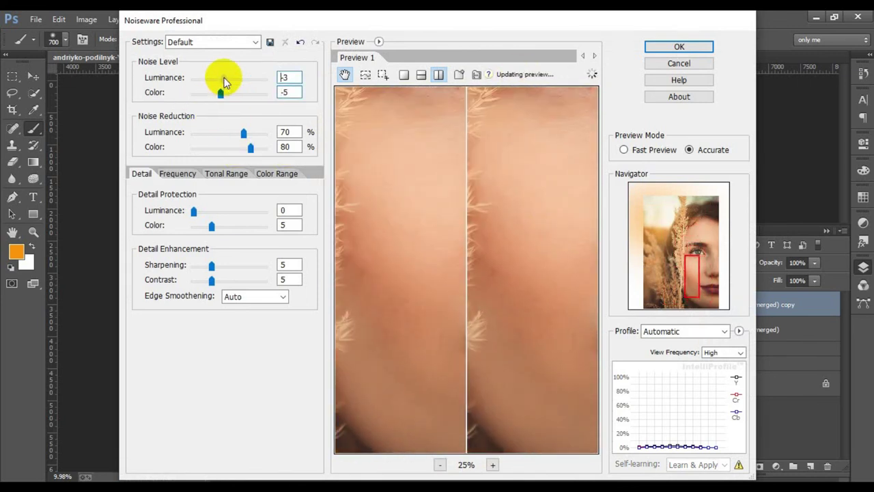
{"action": "left_click_drag", "start_coordinate": [517, 252], "coordinate": [457, 188]}
{"action": "left_click", "coordinate": [660, 48]}
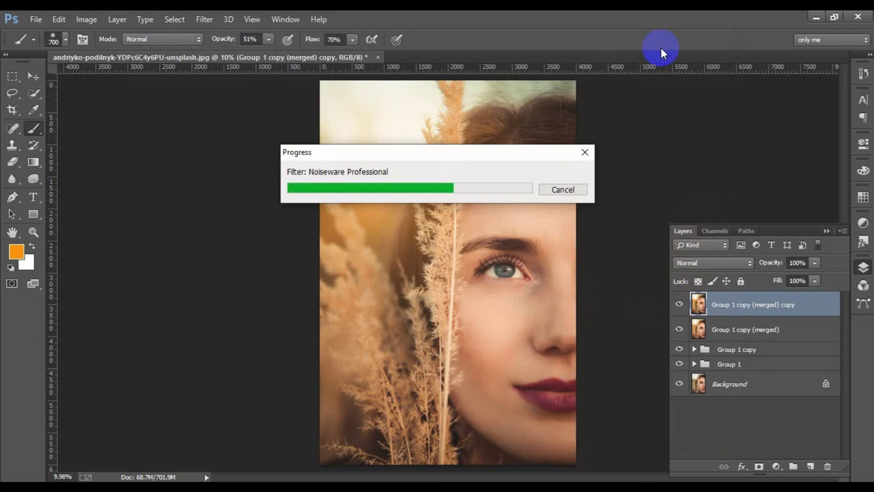
- Add a layer mask to the noise-reduced layer and paint out part of the effect in black
{"action": "left_click", "coordinate": [759, 467]}
{"action": "key", "text": "d"}
{"action": "key", "text": "bracketright"}
{"action": "key", "text": "bracketright"}
{"action": "mouse_move", "coordinate": [403, 301]}
{"action": "left_mouse_down"}
{"action": "mouse_move", "coordinate": [505, 422]}
{"action": "mouse_move", "coordinate": [516, 418]}
{"action": "left_mouse_up"}
{"action": "key", "text": "bracketleft"}
{"action": "key", "text": "bracketleft"}
{"action": "key", "text": "bracketleft"}
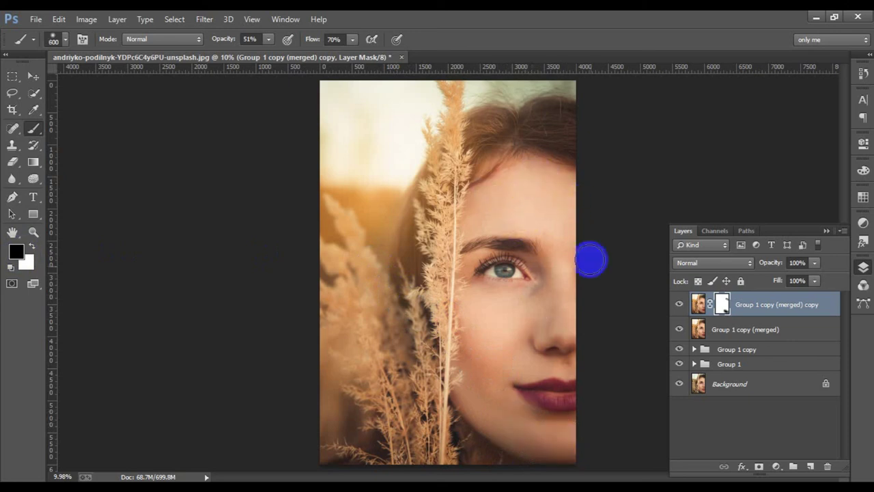
- Add a Levels adjustment layer with black input 21 and midtones 0.93
{"action": "left_click", "coordinate": [776, 467]}
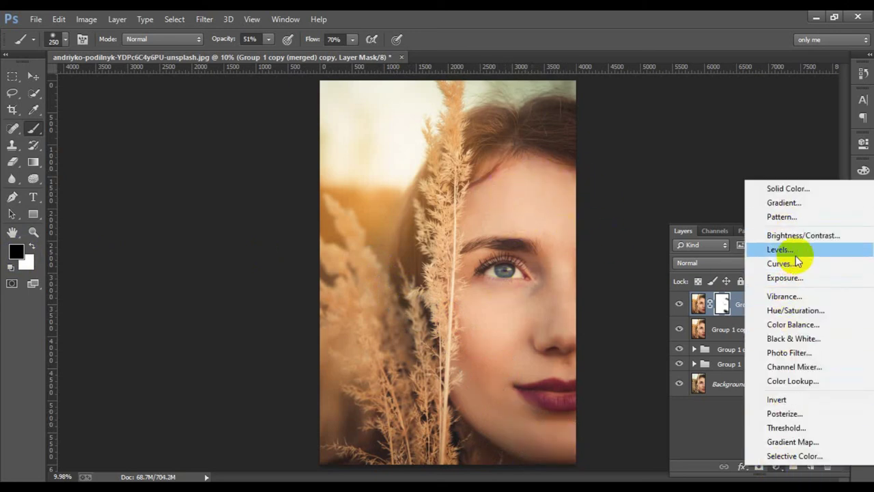
{"action": "left_click", "coordinate": [779, 249]}
{"action": "left_click_drag", "start_coordinate": [692, 266], "coordinate": [707, 272]}
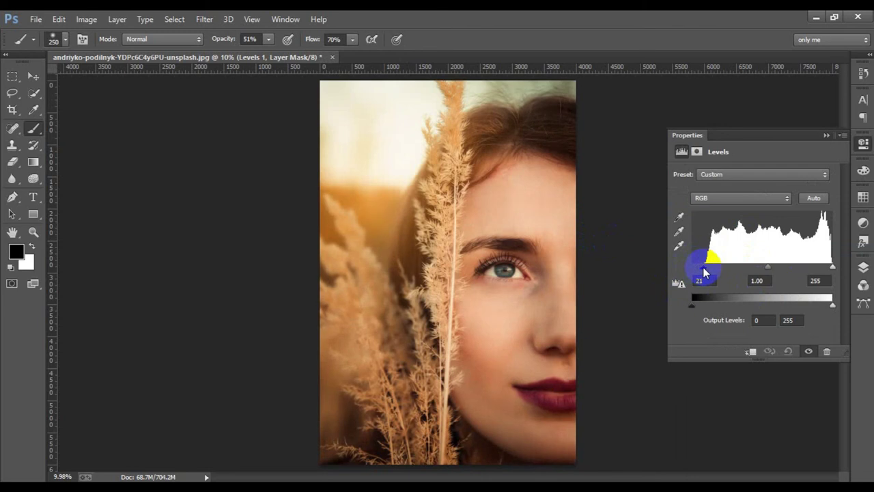
{"action": "left_click_drag", "start_coordinate": [768, 267], "coordinate": [774, 270]}
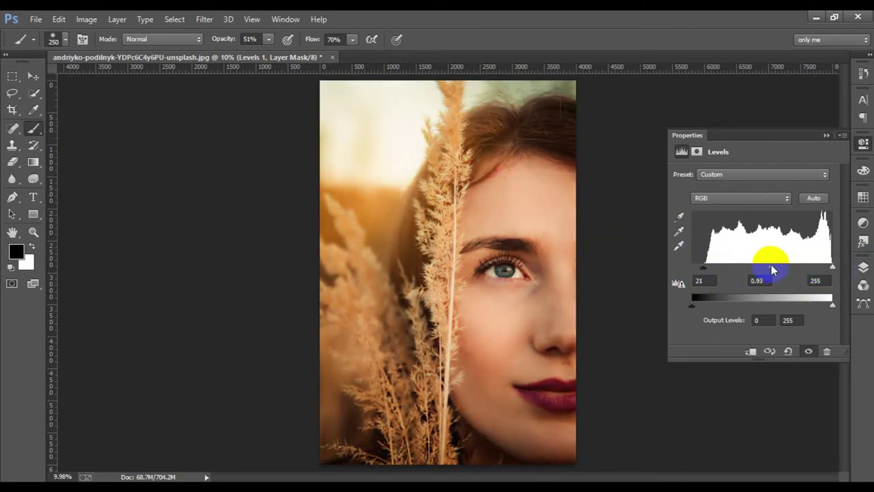
- Paint the Levels effect off the face on its mask, with brush flow at 100%
{"action": "left_click", "coordinate": [863, 267]}
{"action": "key", "text": "bracketright"}
{"action": "key", "text": "bracketright"}
{"action": "key", "text": "bracketright"}
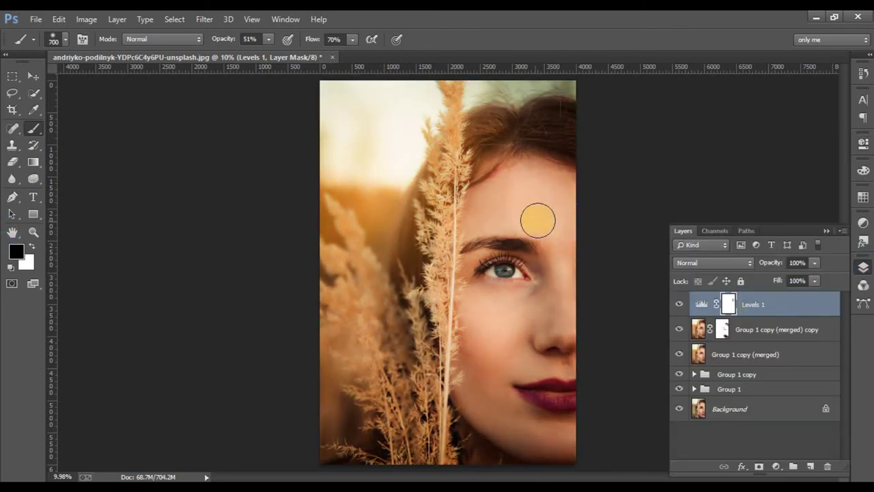
{"action": "left_click_drag", "start_coordinate": [537, 219], "coordinate": [517, 390]}
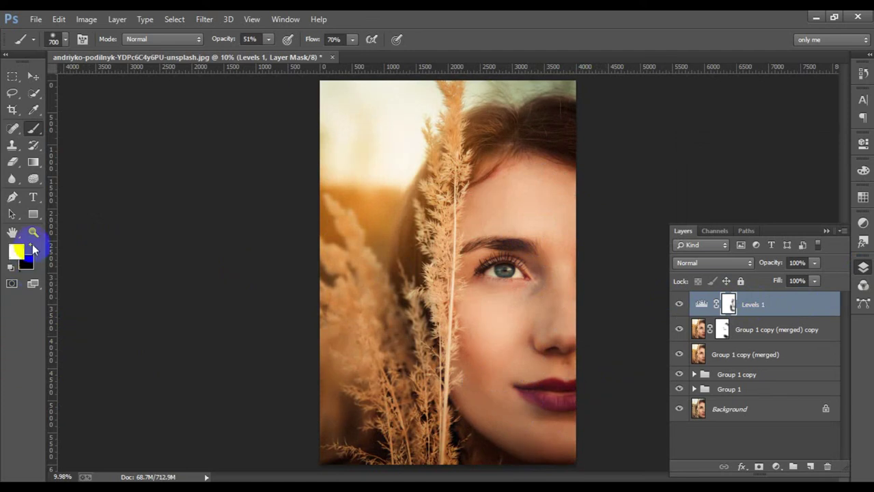
{"action": "key", "text": "bracketright"}
{"action": "key", "text": "bracketright"}
{"action": "key", "text": "bracketright"}
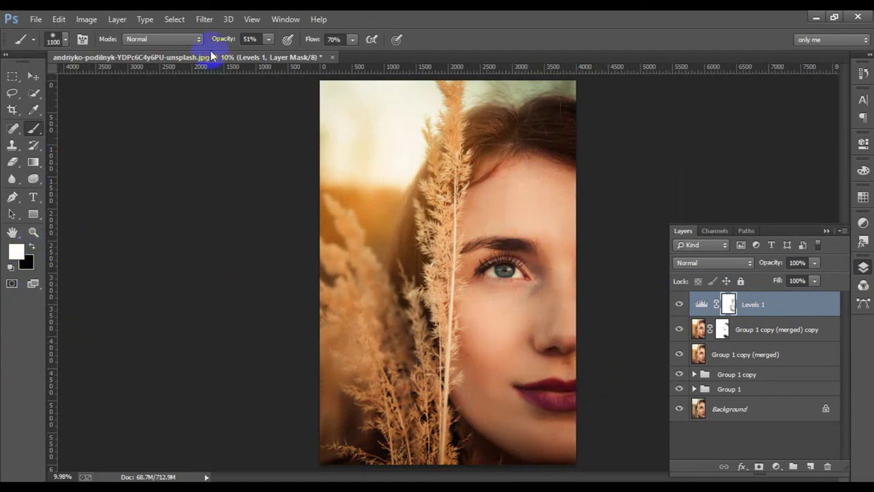
{"action": "left_click_drag", "start_coordinate": [353, 39], "coordinate": [362, 45]}
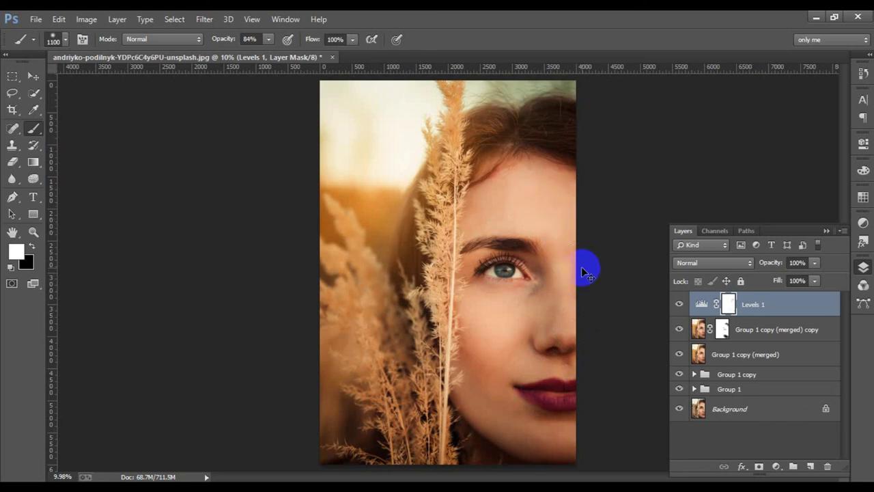
{"action": "key", "text": "ctrl+shift+s"}
- Create a new folder named PP inside PP1 and open it in the Save As dialog
{"action": "left_click", "coordinate": [53, 121]}
{"action": "double_click", "coordinate": [214, 109]}
{"action": "right_click", "coordinate": [250, 162]}
{"action": "left_click", "coordinate": [410, 291]}
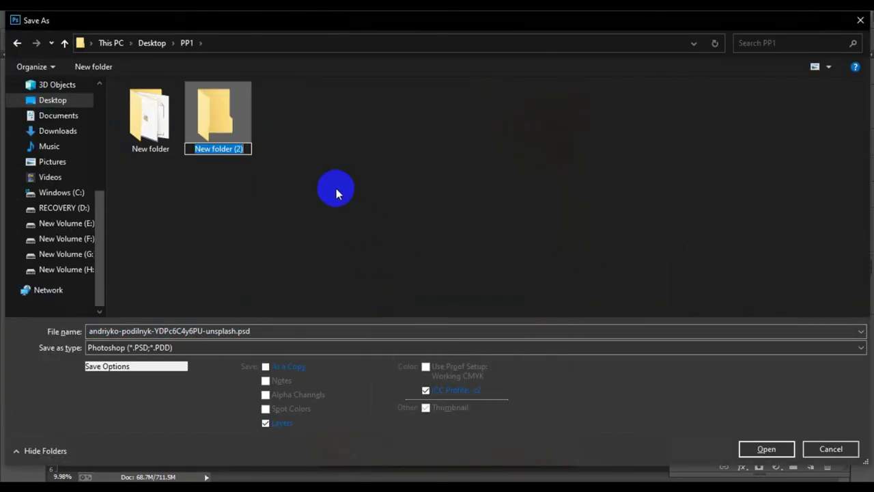
{"action": "type", "text": "PP"}
{"action": "key", "text": "Return"}
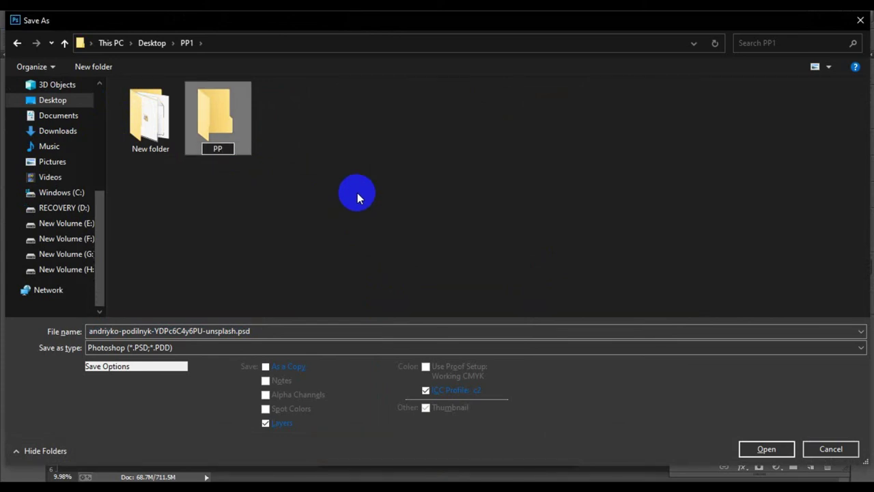
{"action": "double_click", "coordinate": [220, 122]}
- Save the portrait as a JPEG, accepting the default quality settings
{"action": "left_click", "coordinate": [157, 347]}
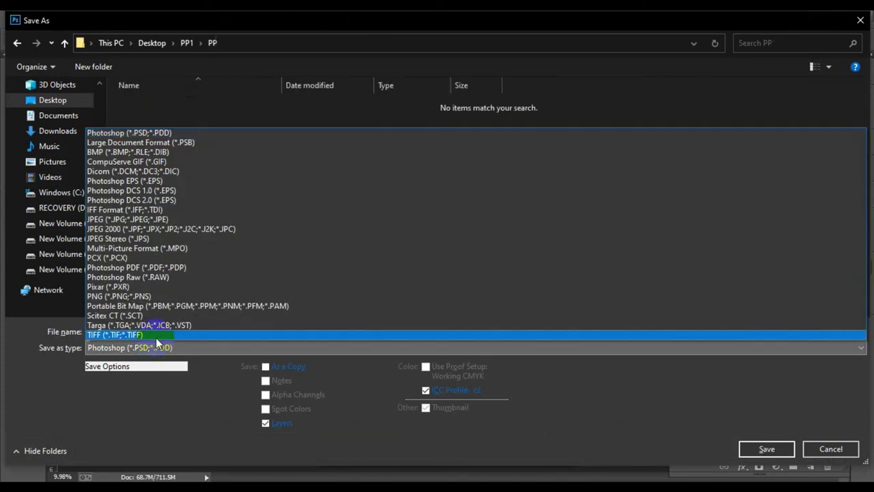
{"action": "left_click", "coordinate": [134, 220]}
{"action": "left_click", "coordinate": [772, 448]}
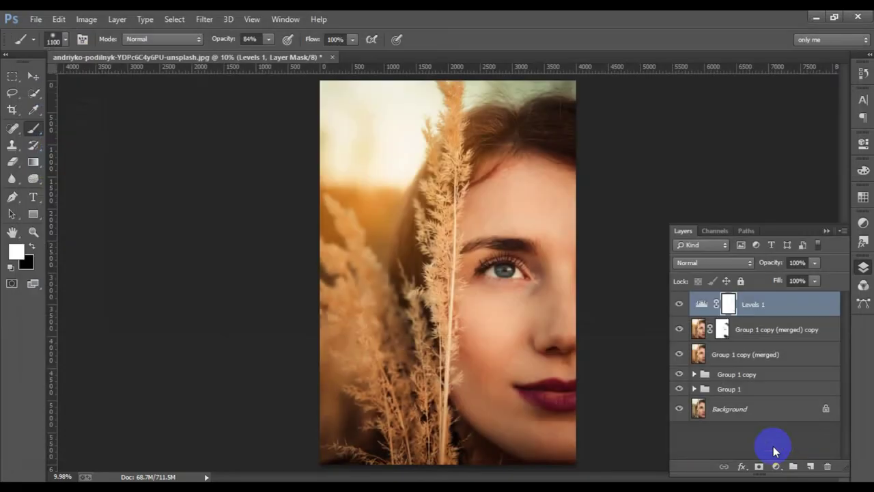
{"action": "left_click", "coordinate": [513, 128]}
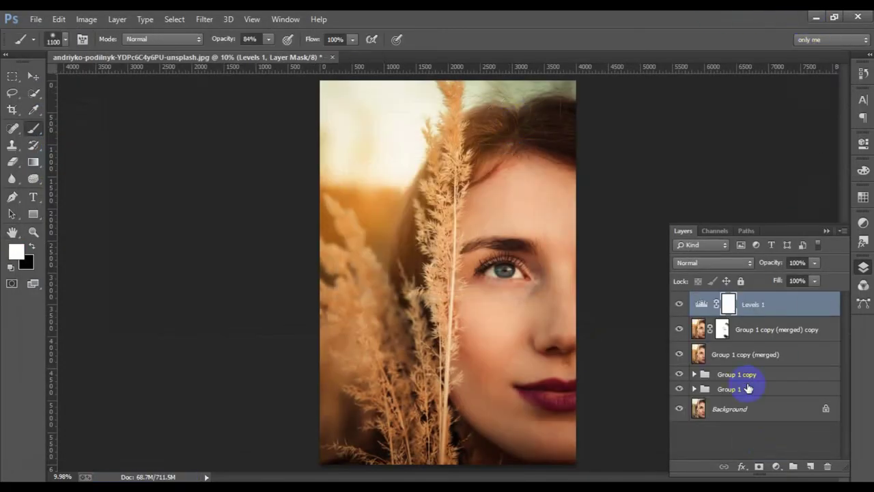
- Group layers Levels 1 through Group 1 into Group 2 and toggle its visibility to compare
{"action": "left_click", "coordinate": [747, 387], "text": "shift"}
{"action": "key", "text": "ctrl+g"}
{"action": "left_click", "coordinate": [678, 301]}
{"action": "left_click", "coordinate": [678, 301]}
{"action": "left_click", "coordinate": [678, 301]}
{"action": "left_click", "coordinate": [677, 302]}
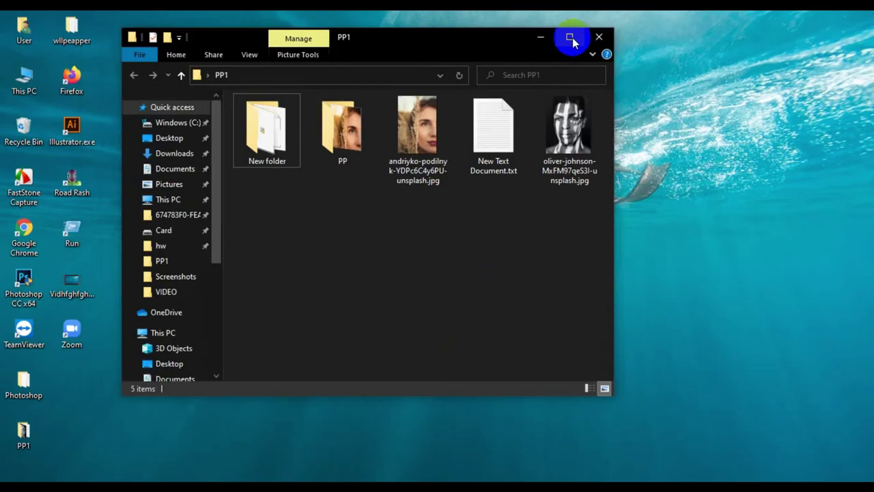
- Open andriyko-podilnyk-YDPc6C4y6PU-unsplash.jpg from the PP folder in a maximized File Explorer
{"action": "left_click", "coordinate": [569, 36]}
{"action": "double_click", "coordinate": [220, 120]}
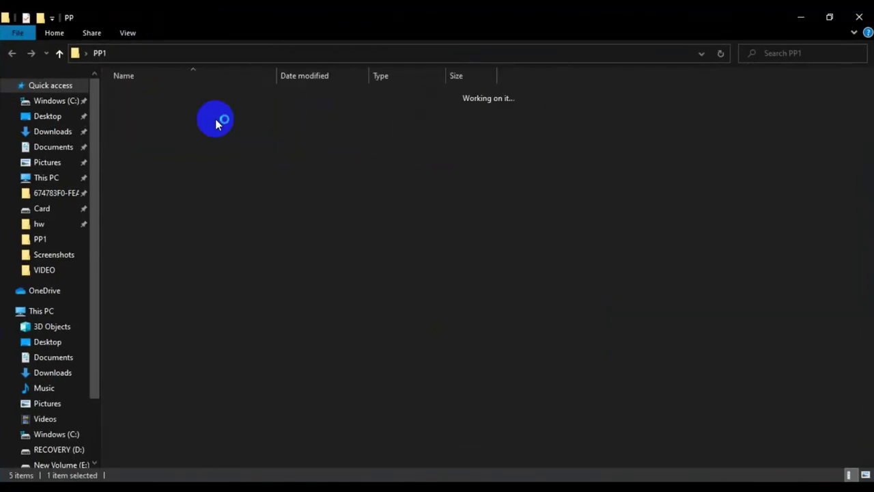
{"action": "left_click", "coordinate": [149, 130]}
{"action": "double_click", "coordinate": [149, 129]}
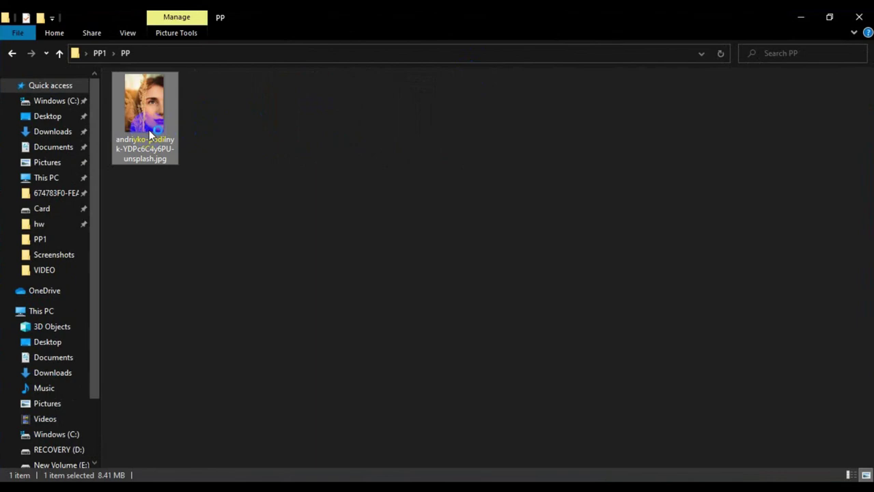